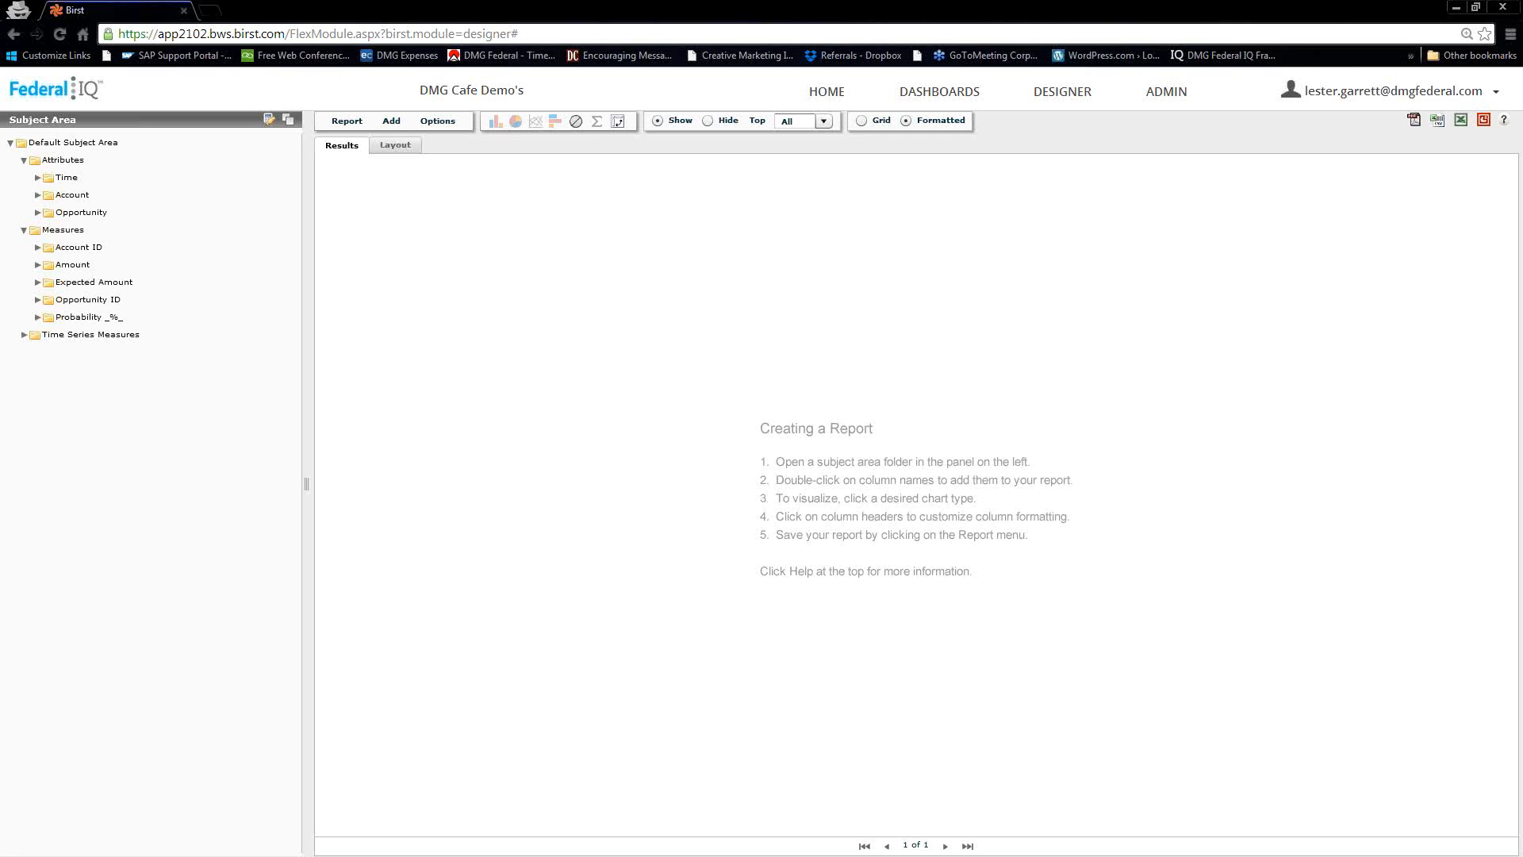
Add Billing State/Province and the Expected Amount sum by load date to the report, and open the pivot control
click(36, 198)
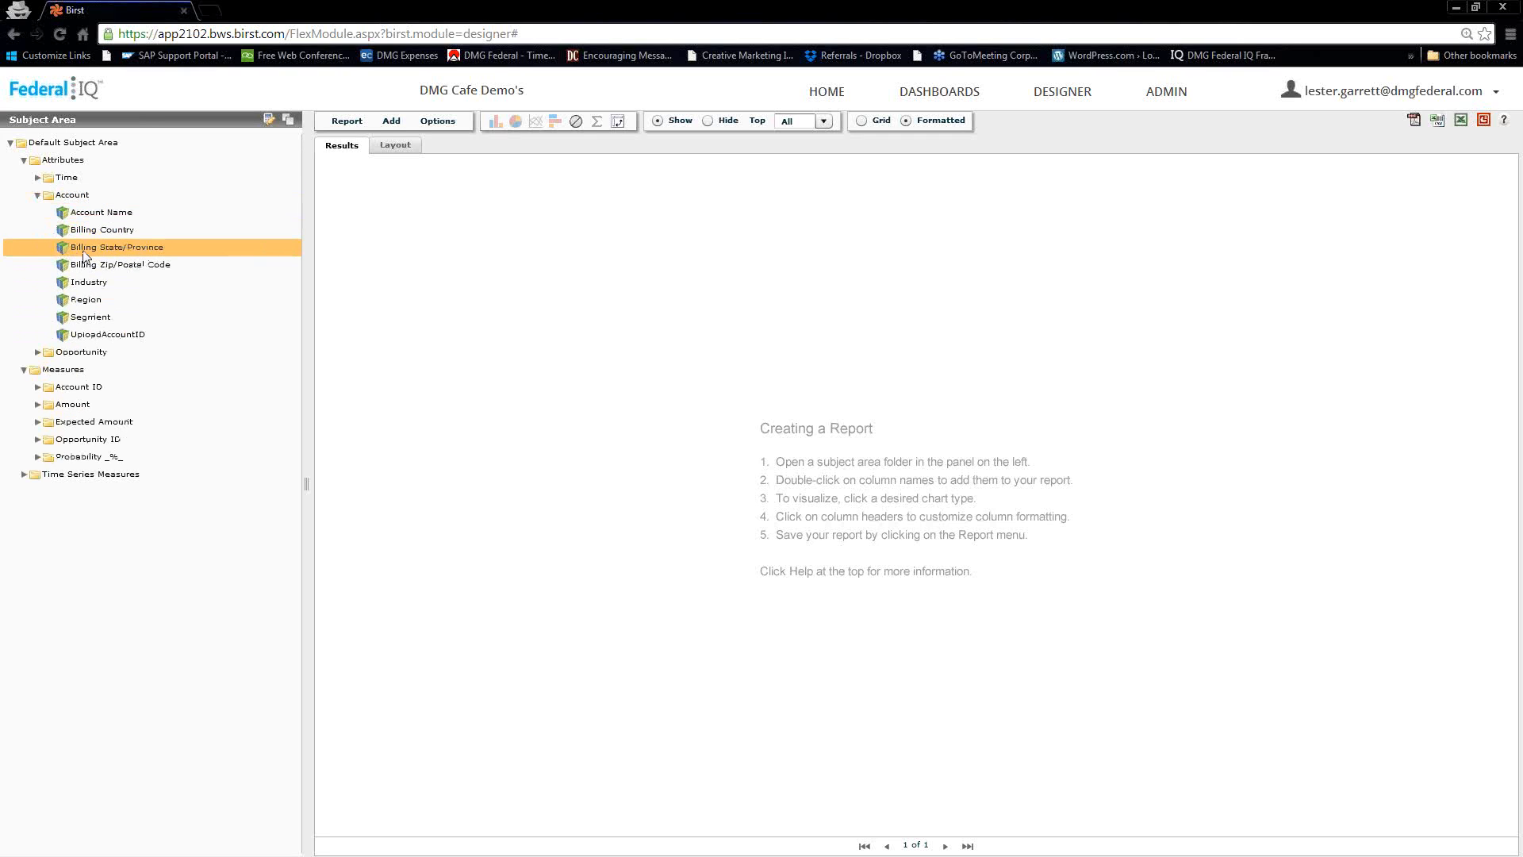
double_click(88, 247)
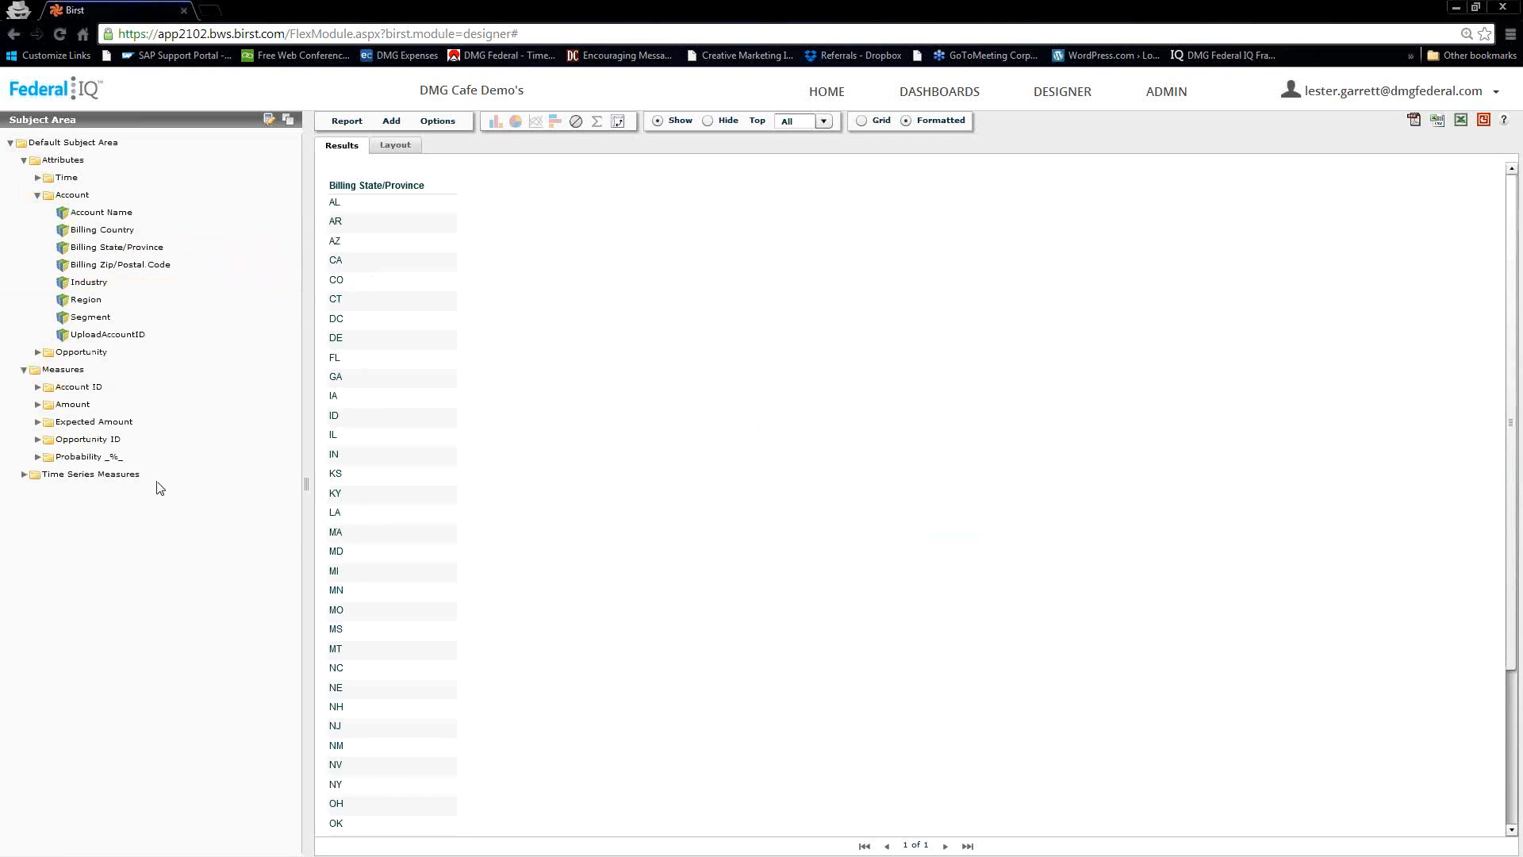
click(36, 423)
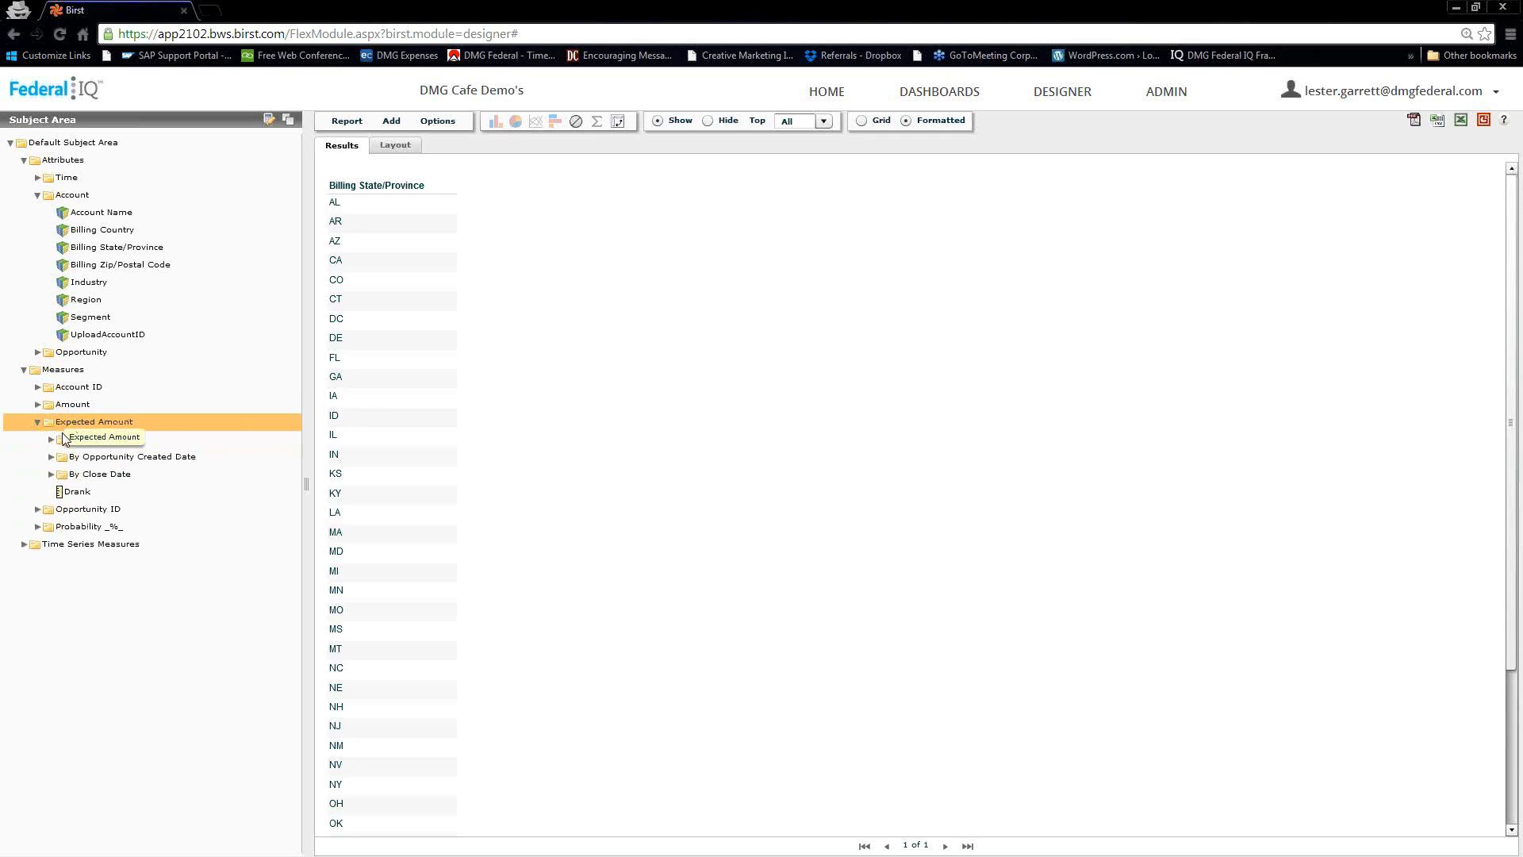
click(50, 439)
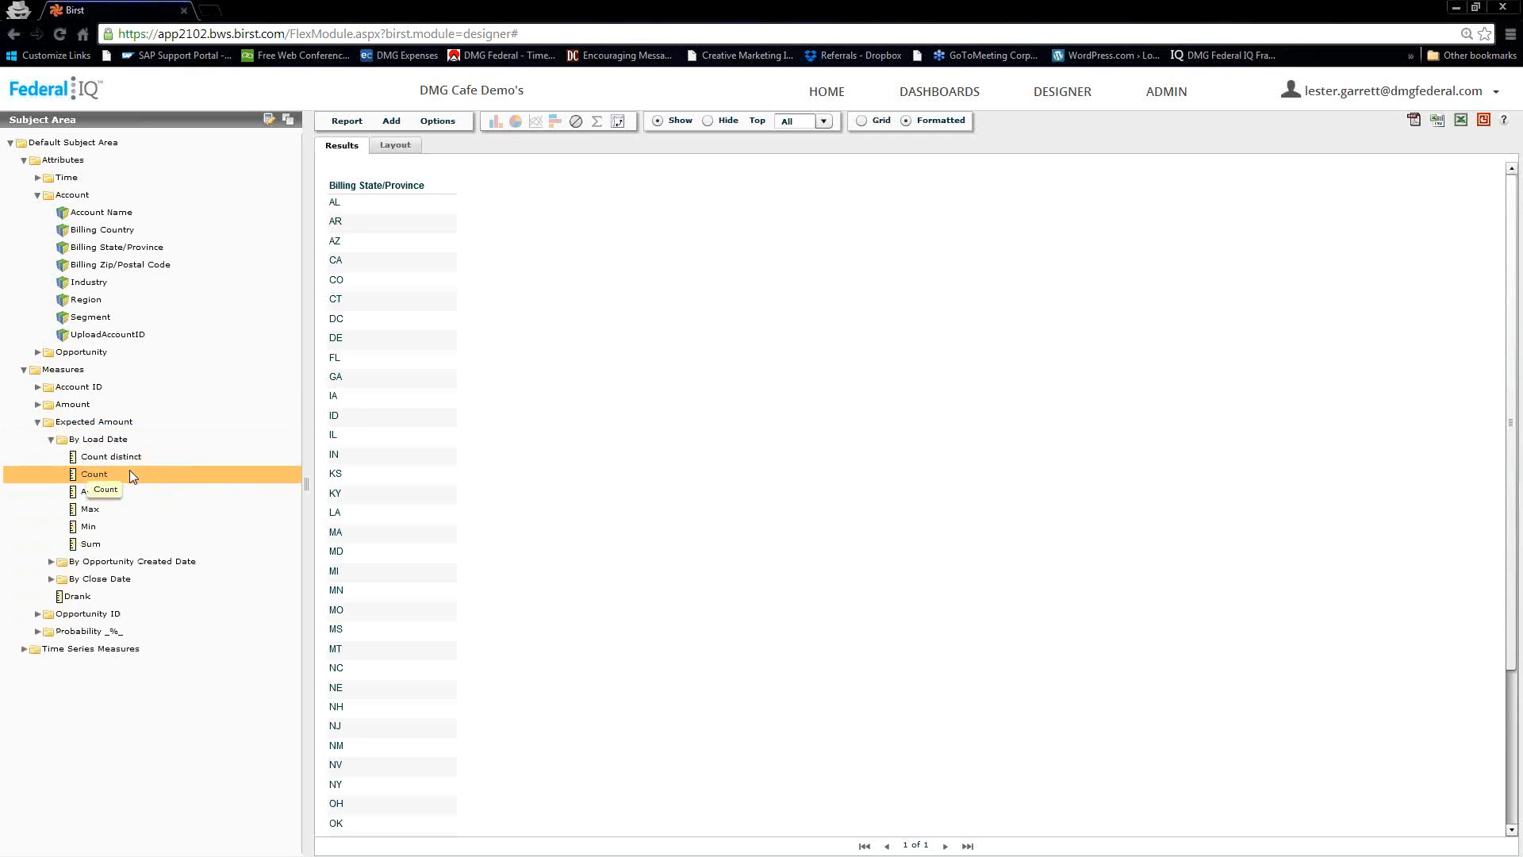
double_click(92, 547)
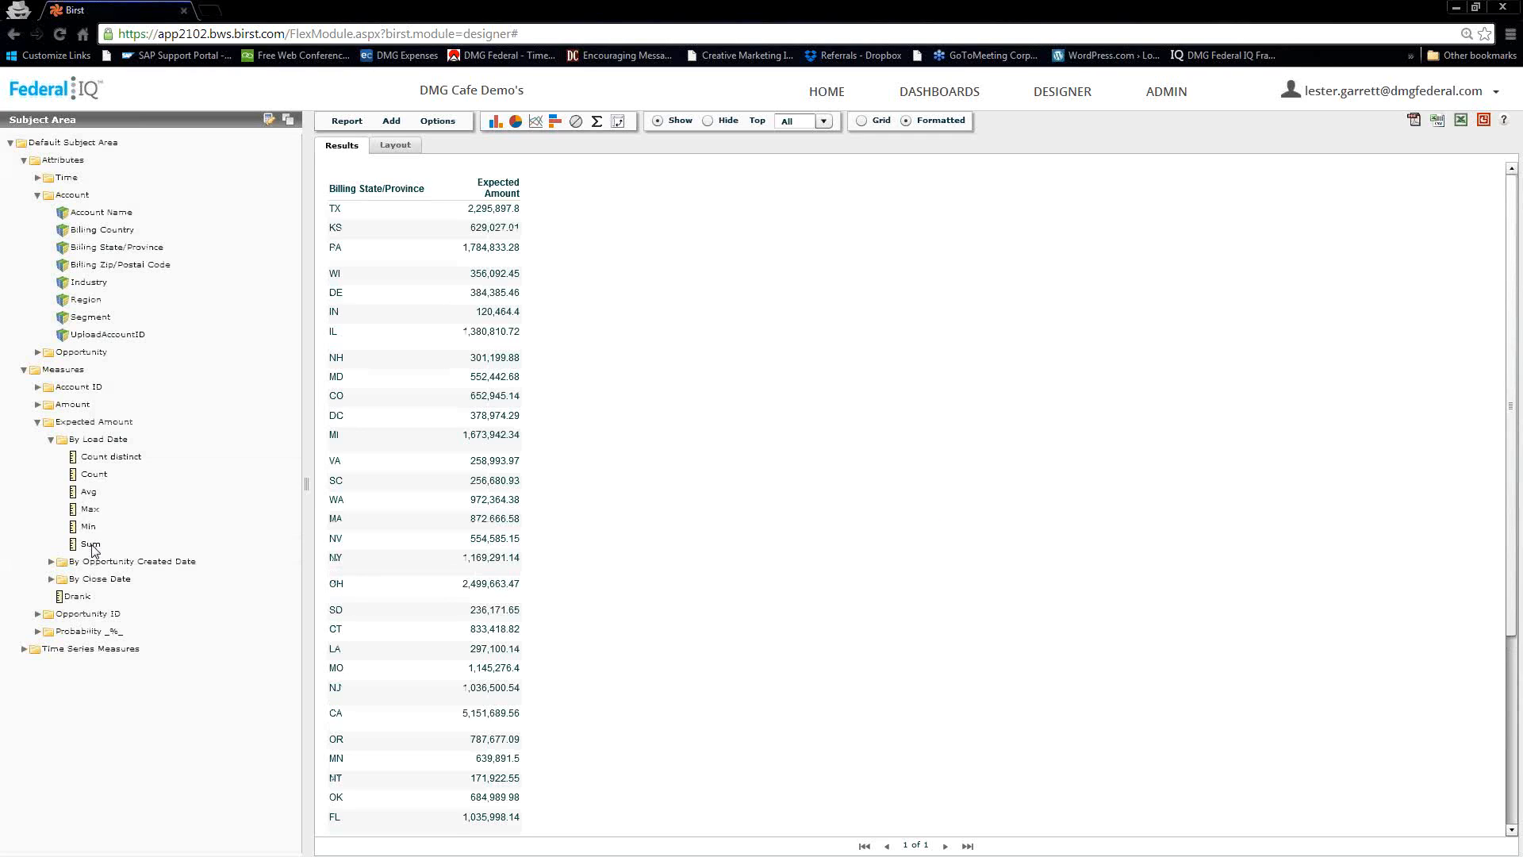
click(619, 122)
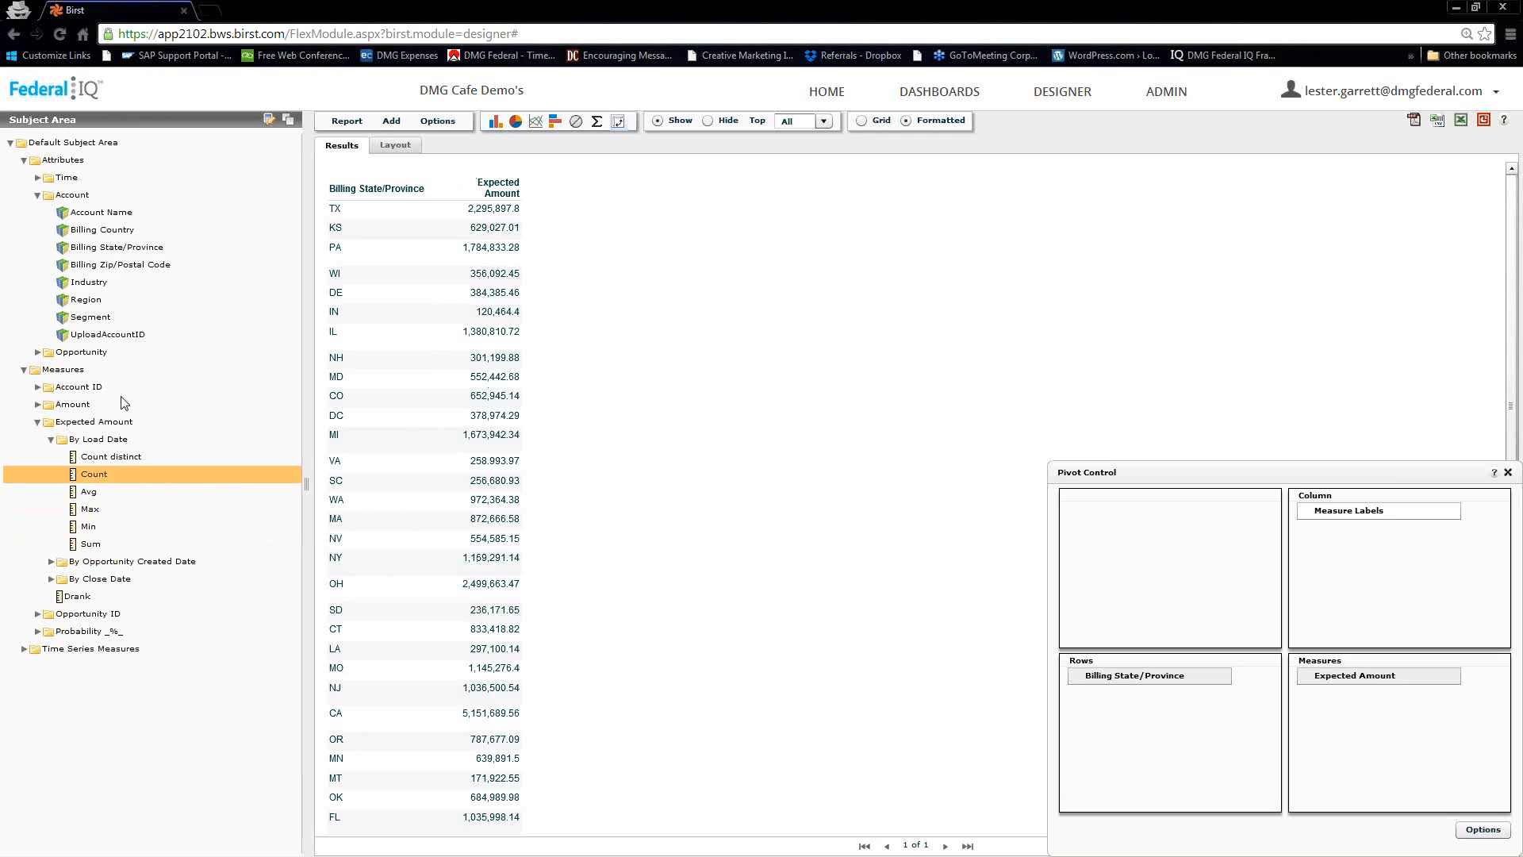
Start a custom expression in the Measures folder, named Drank and set as a Dimension
double_click(39, 370)
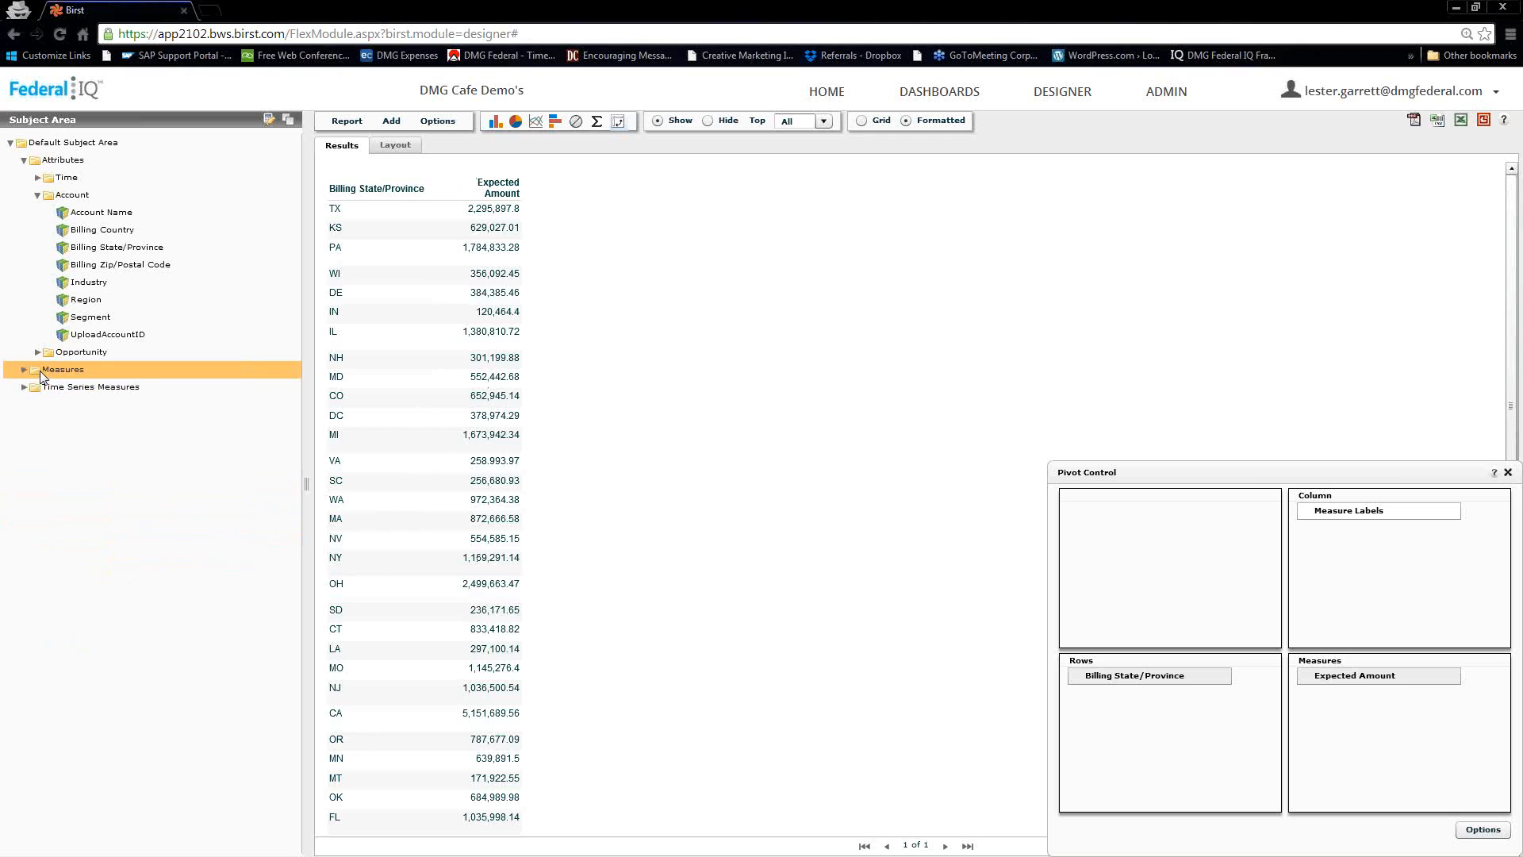
right_click(40, 371)
click(71, 383)
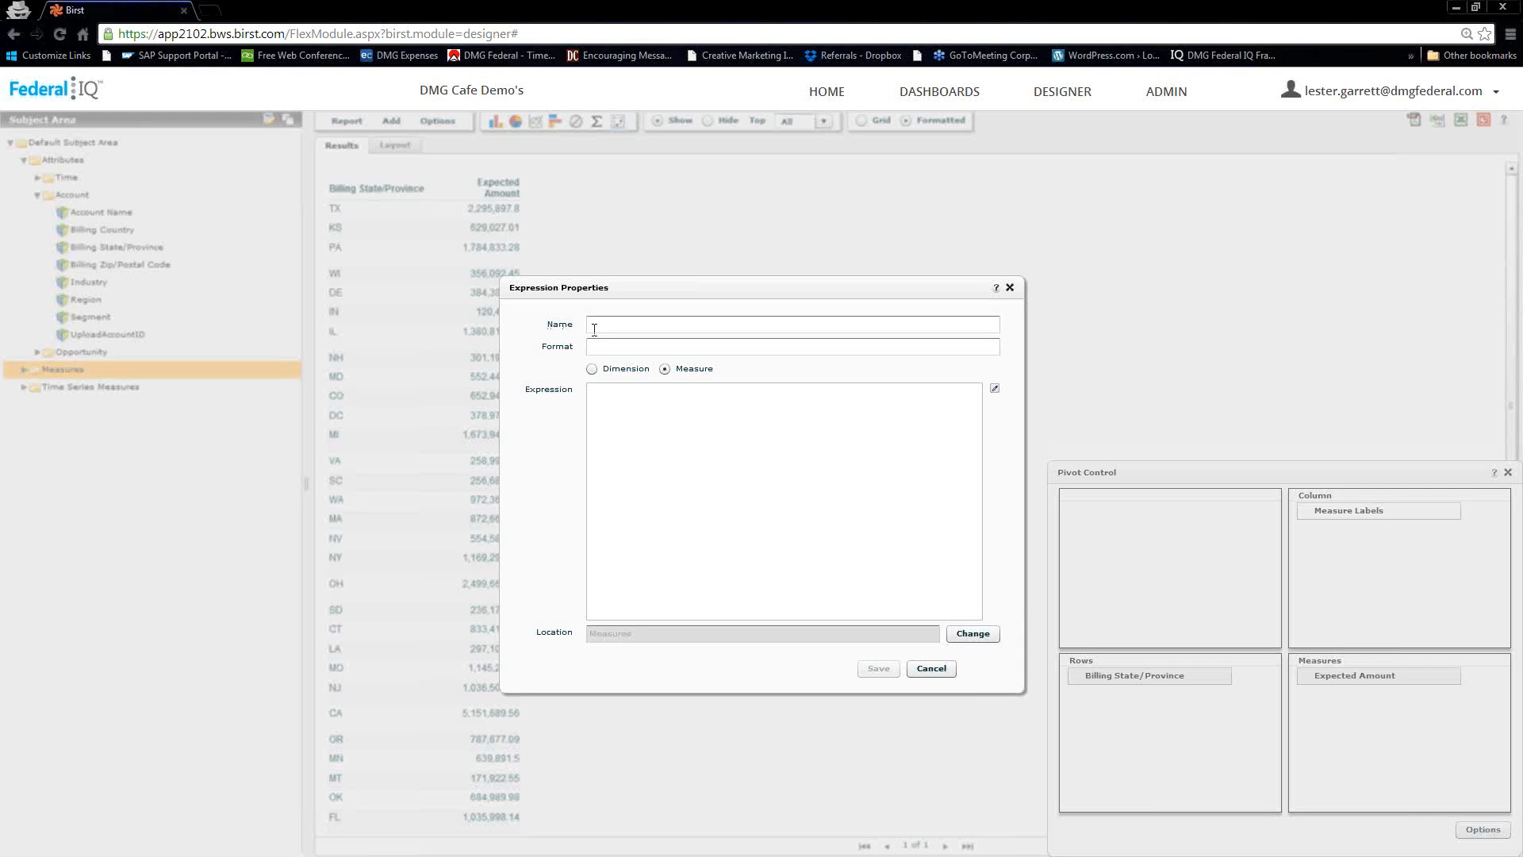
click(594, 329)
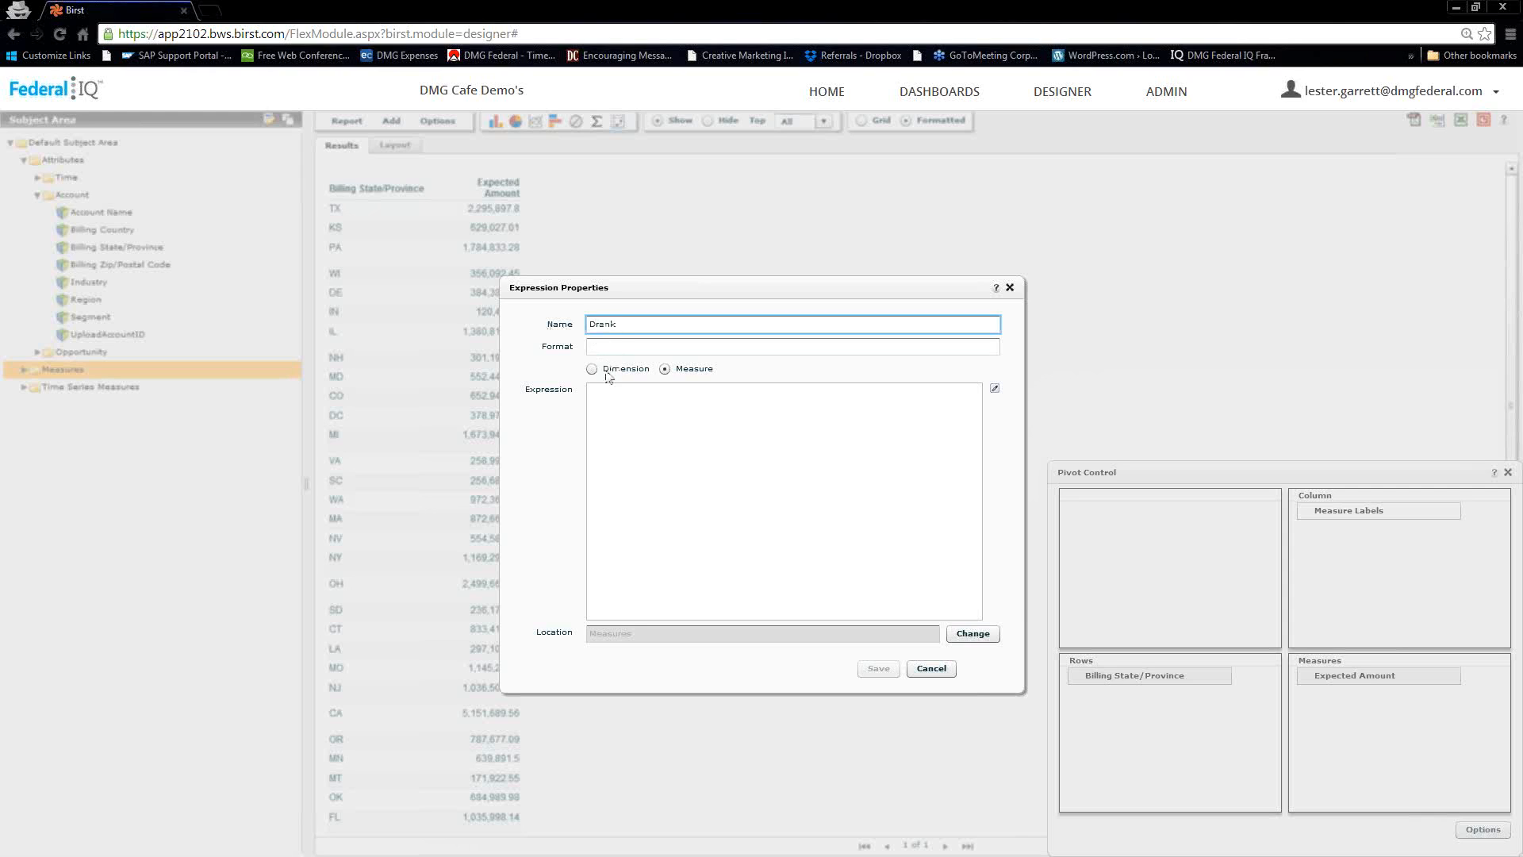
click(592, 370)
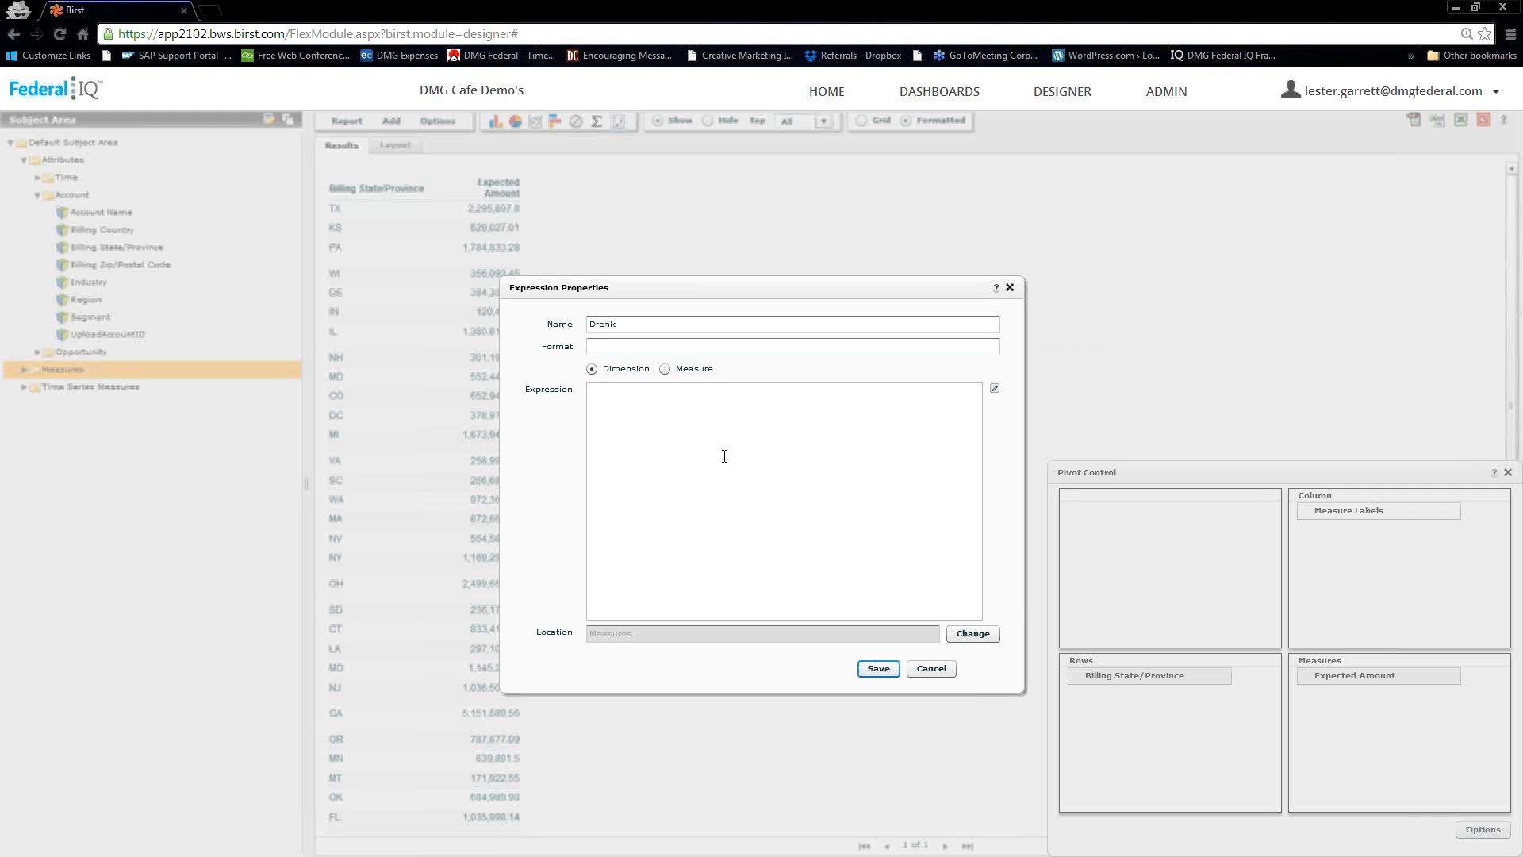
Open the expression builder and insert the DRank function from the Rank and Ptile category
click(995, 390)
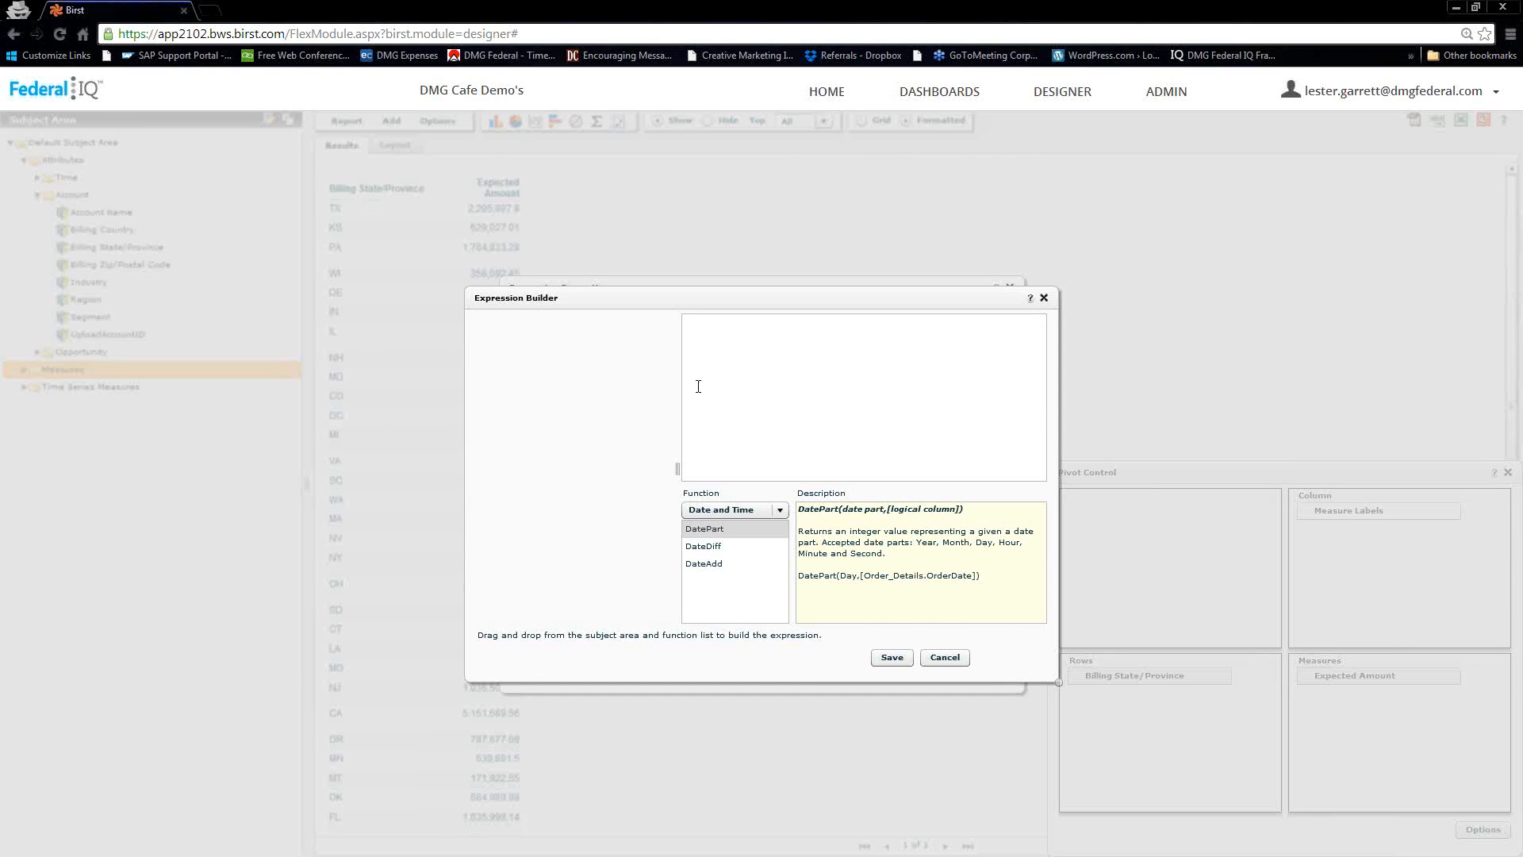
click(779, 510)
drag(784, 563, 782, 578)
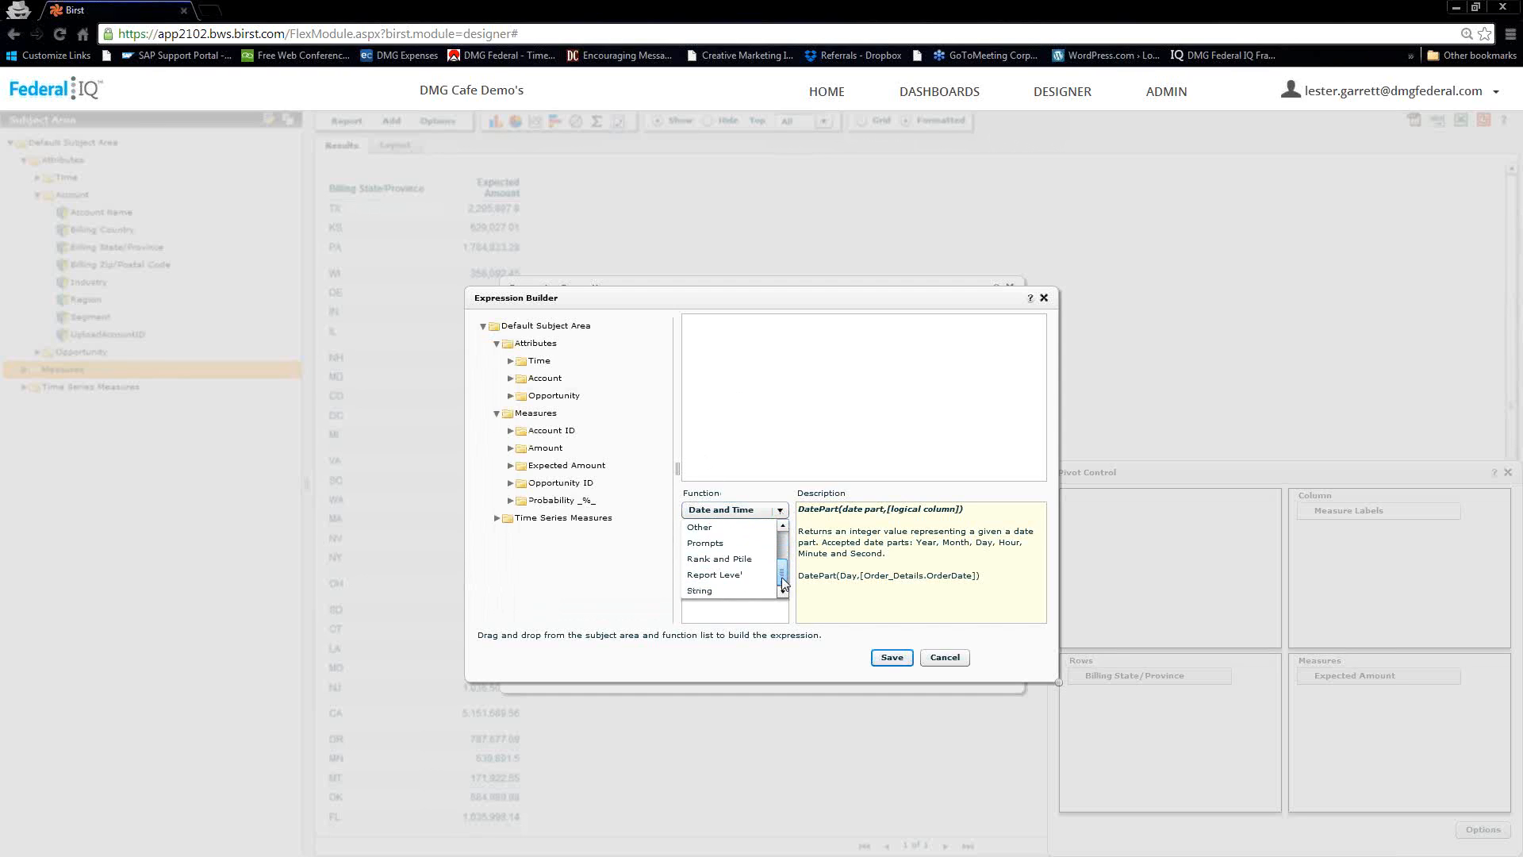
click(725, 562)
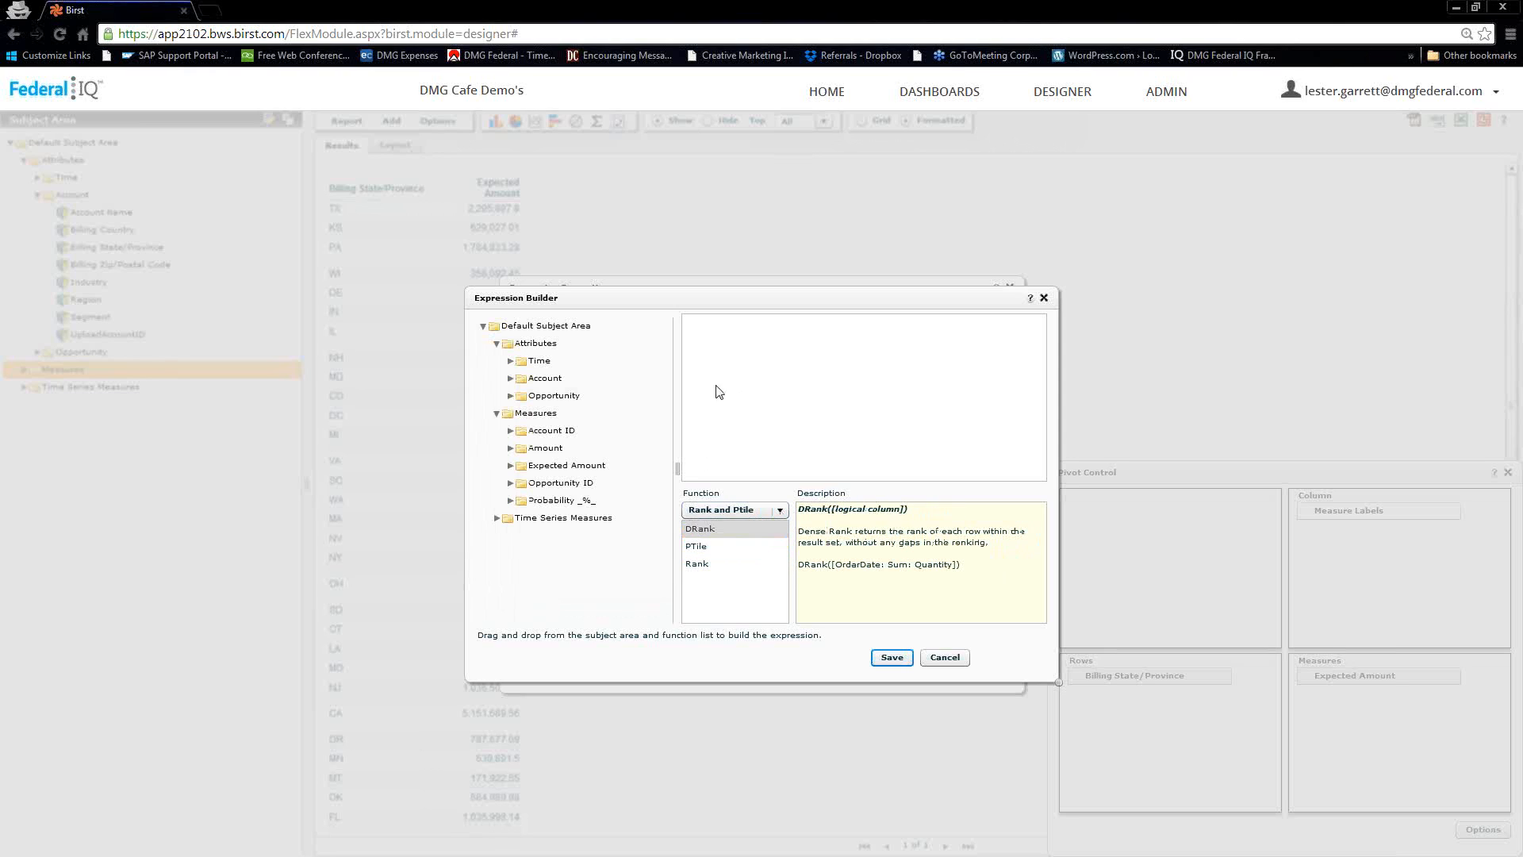
click(702, 529)
drag(756, 358, 753, 361)
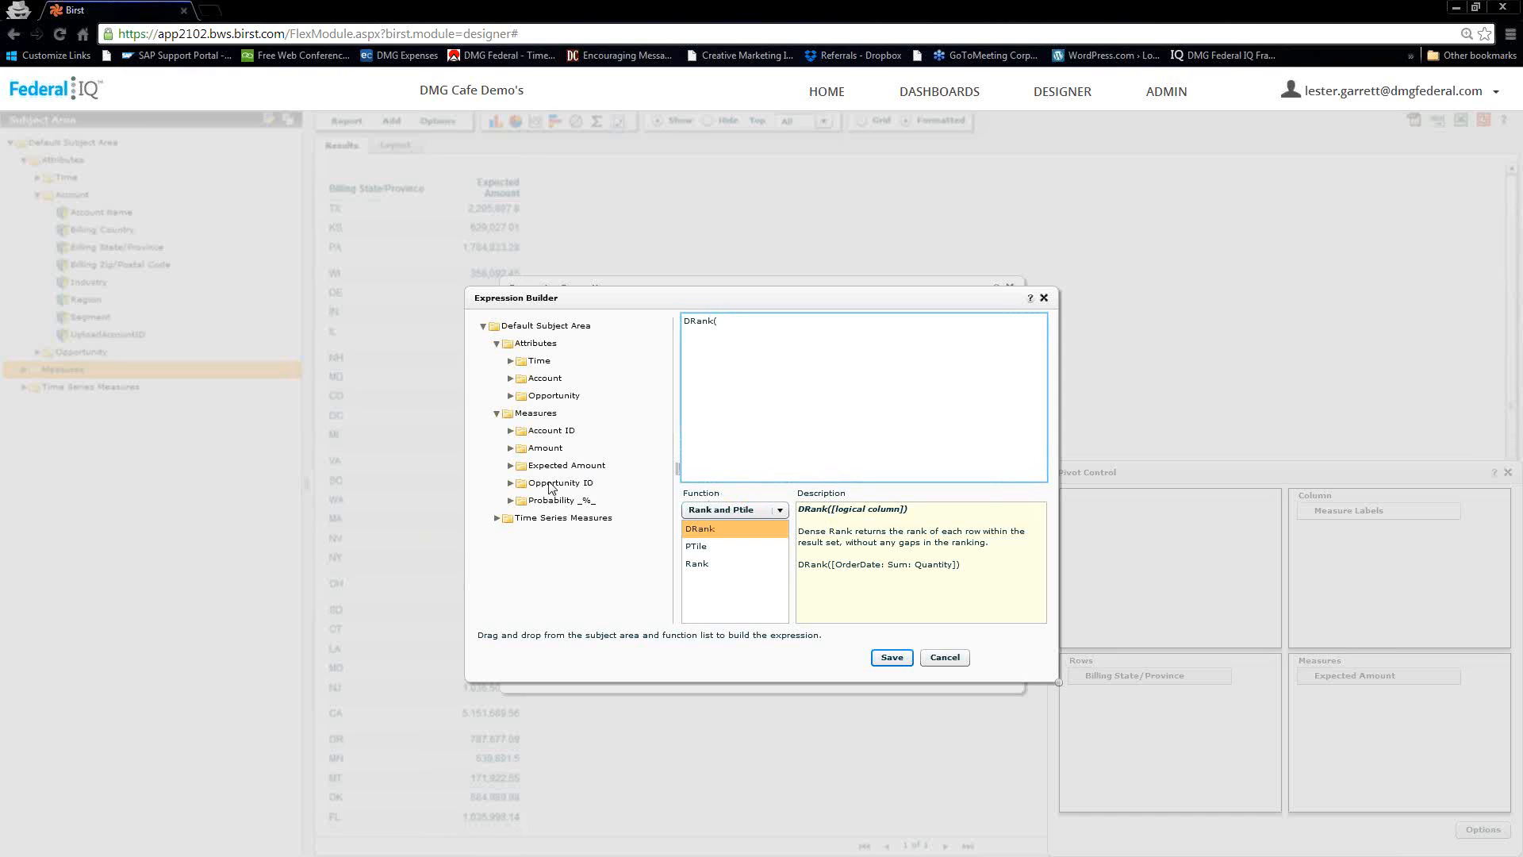
Complete the DRank expression with the load-date Sum of Expected Amount and save it to the expression properties
click(518, 468)
click(511, 466)
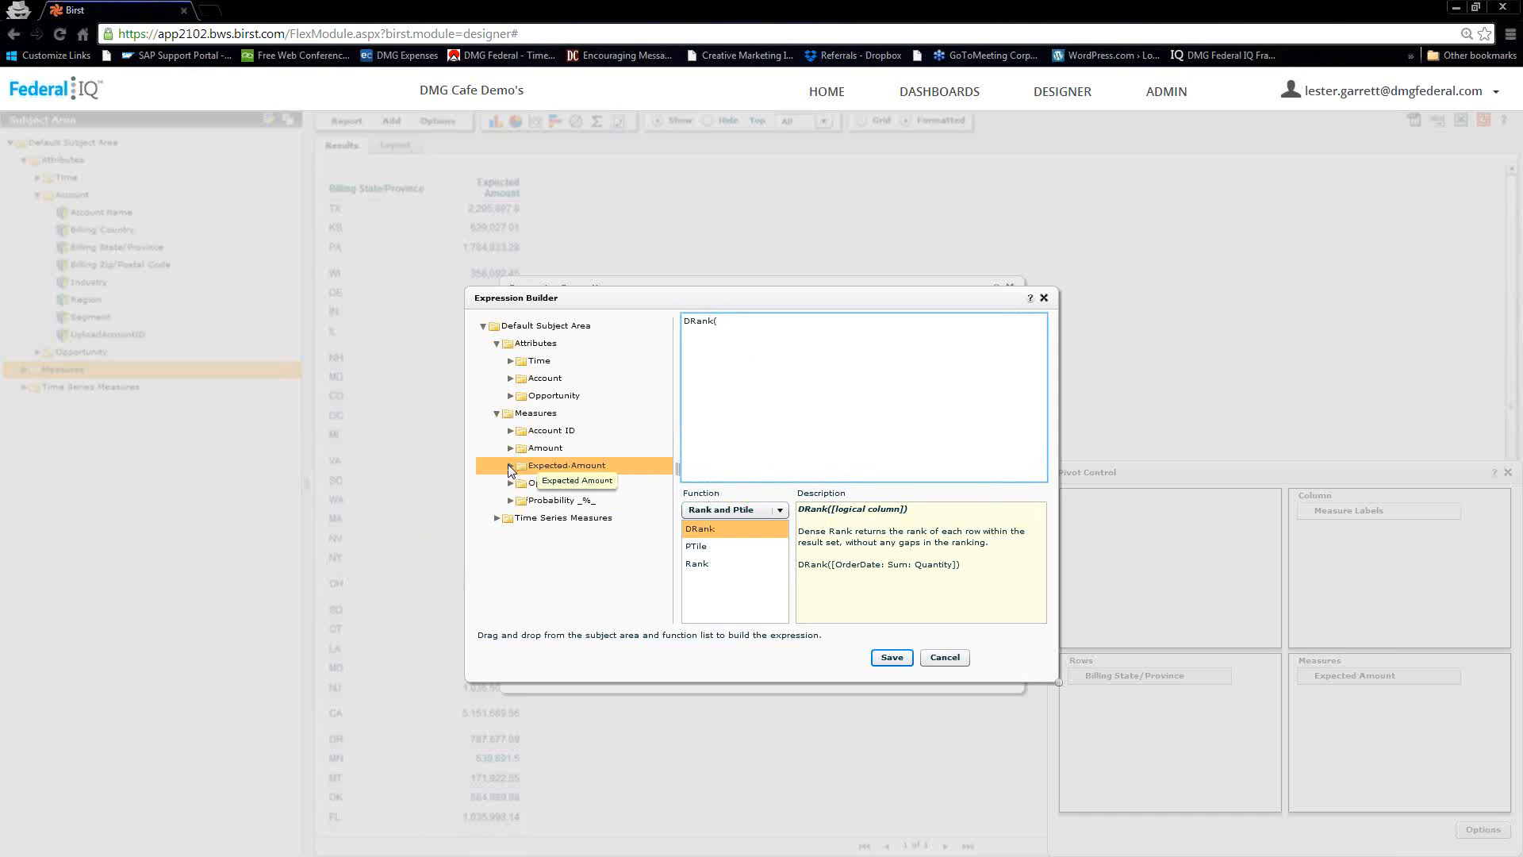
click(534, 485)
click(524, 483)
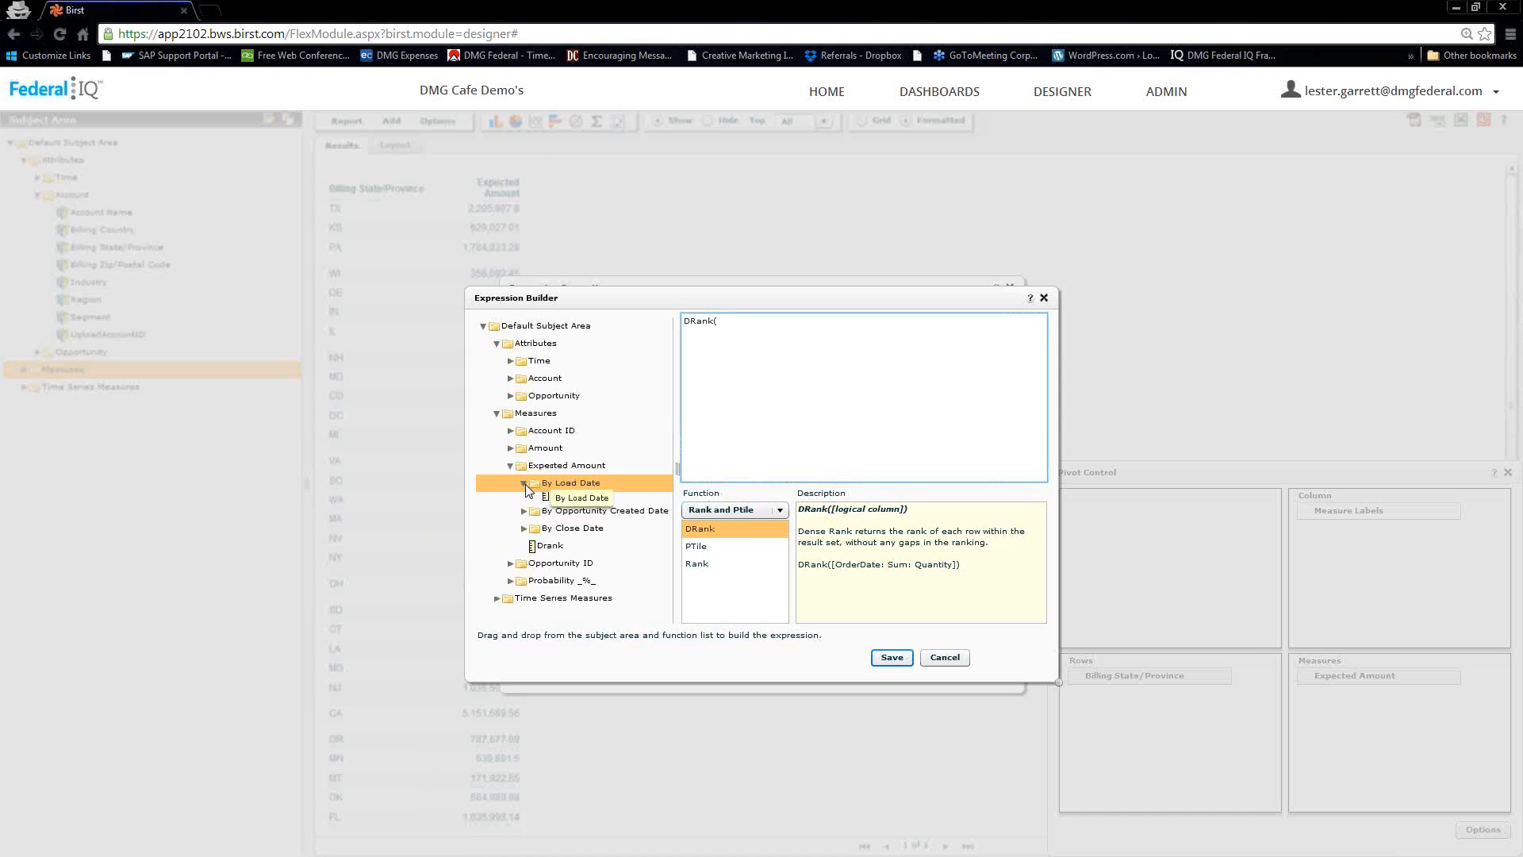
click(556, 571)
click(557, 589)
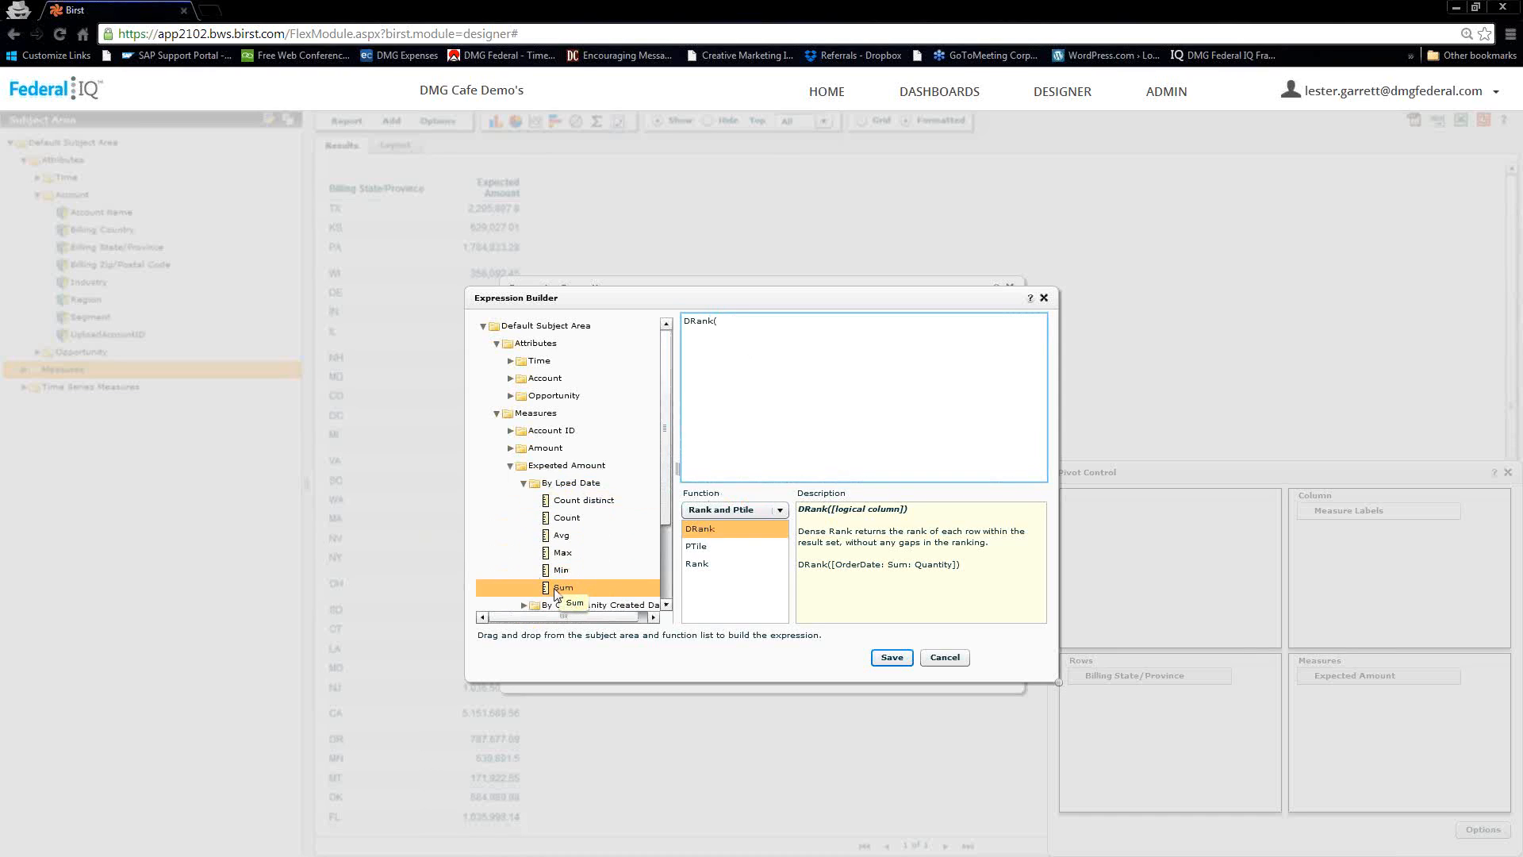
drag(557, 595, 766, 354)
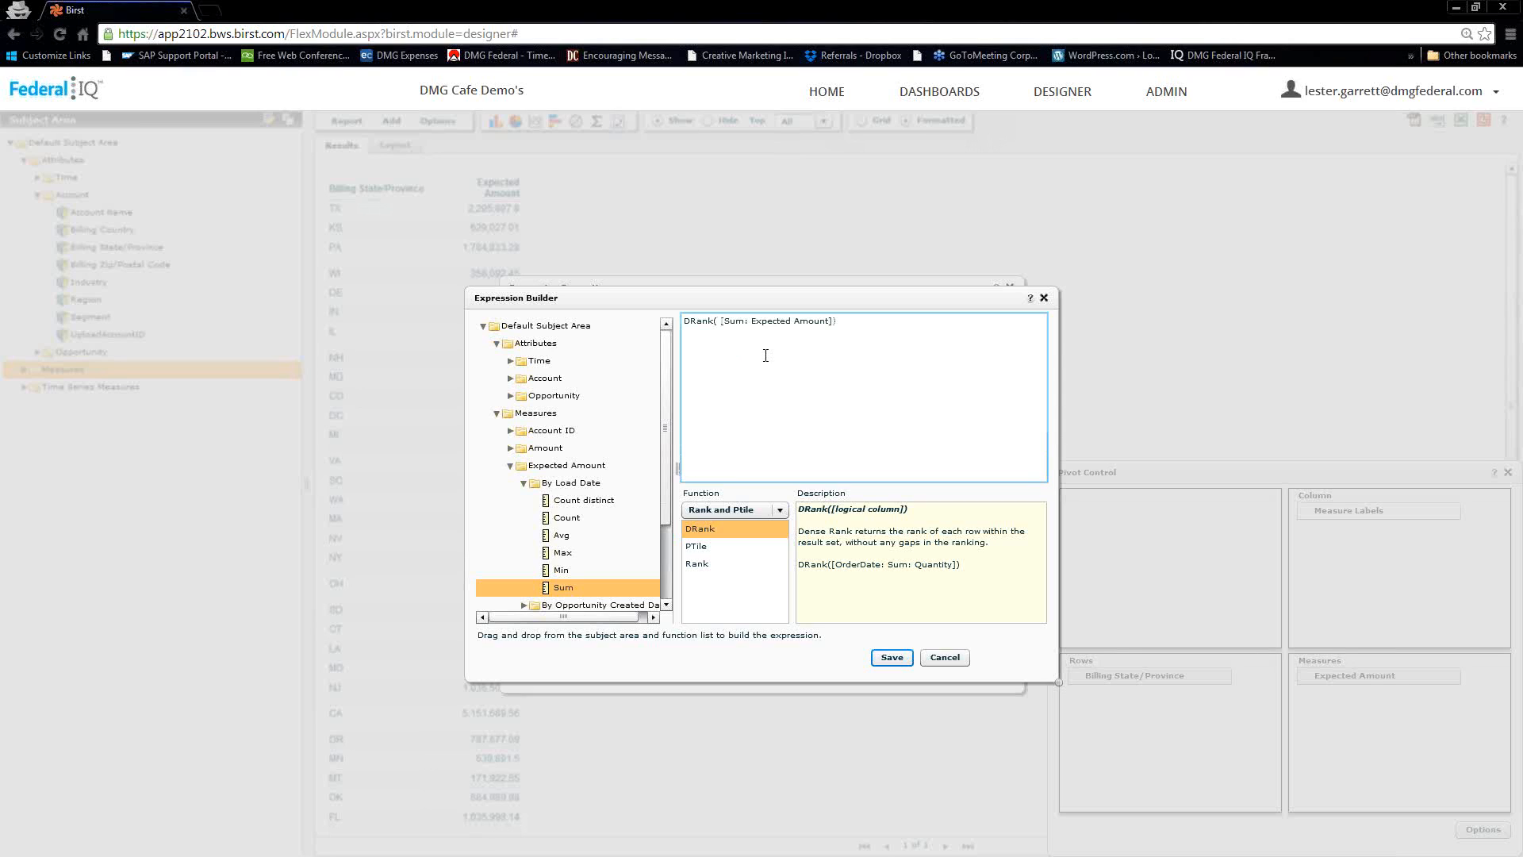
click(892, 657)
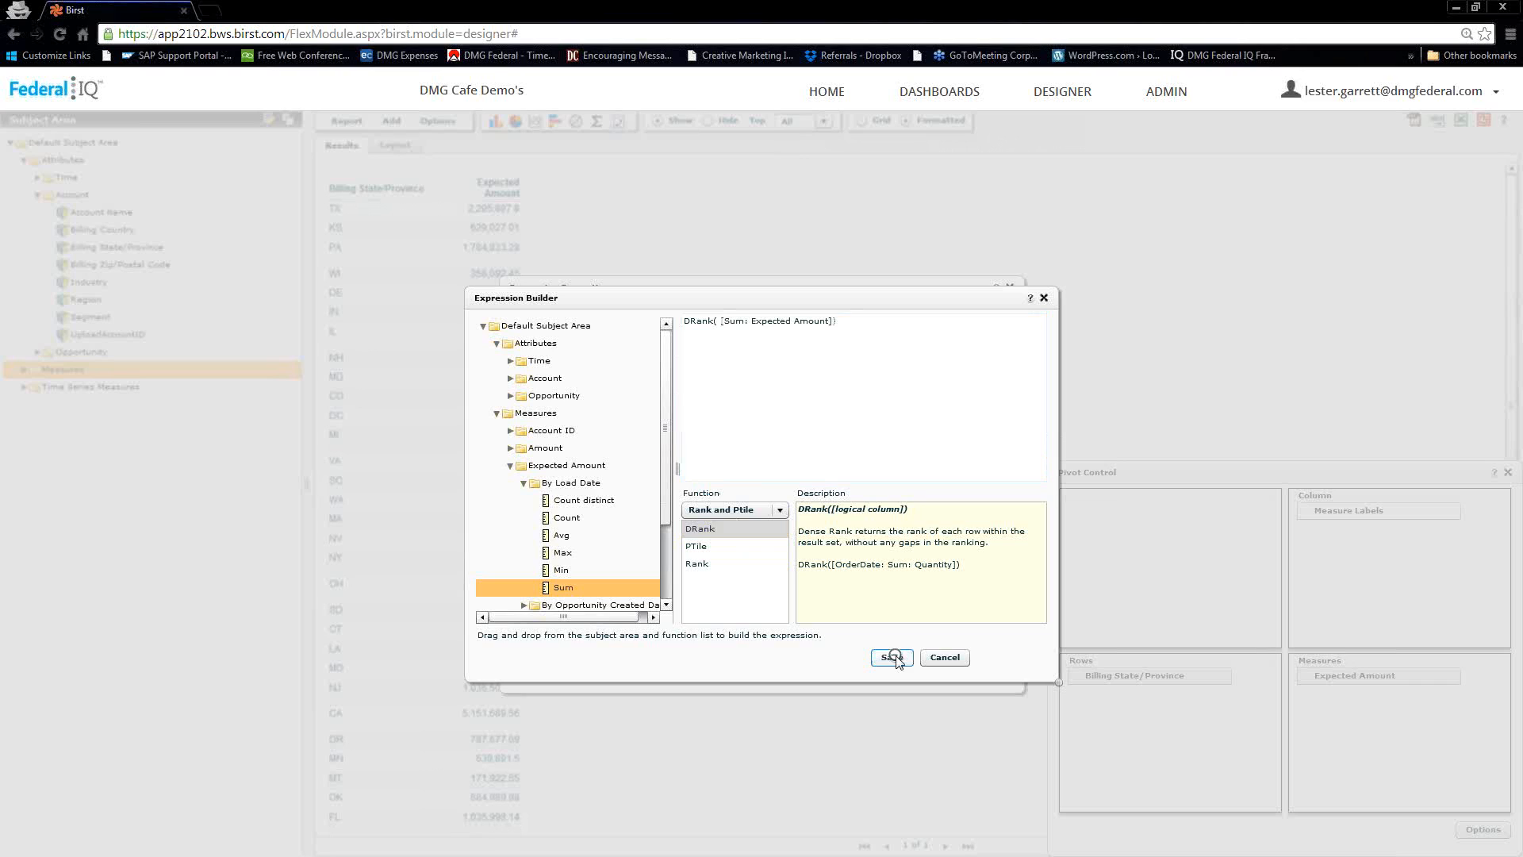
Rename the custom expression as Drank1 and save it
click(878, 668)
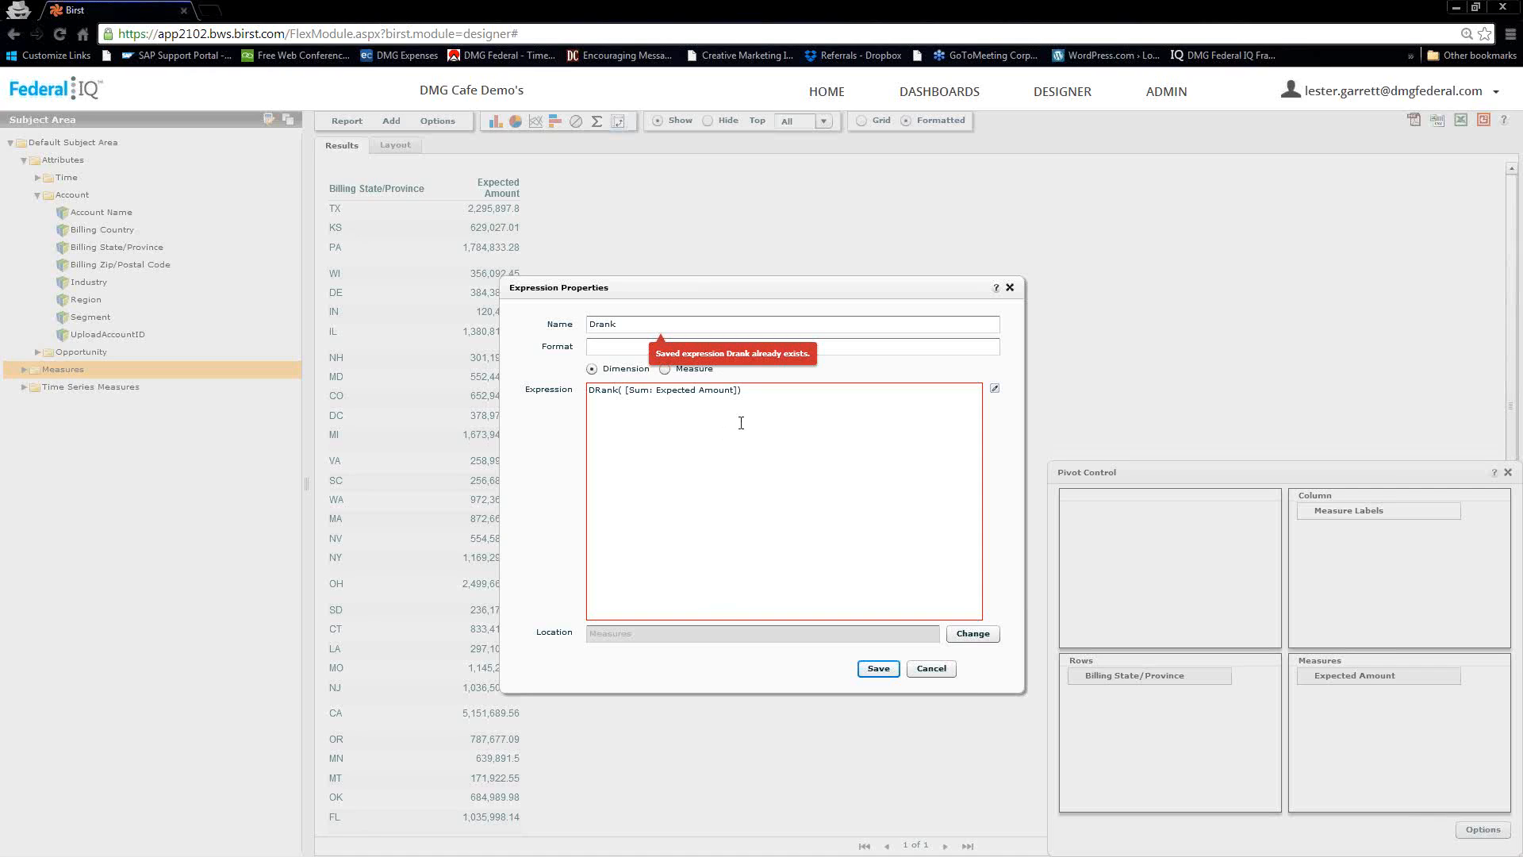
click(630, 322)
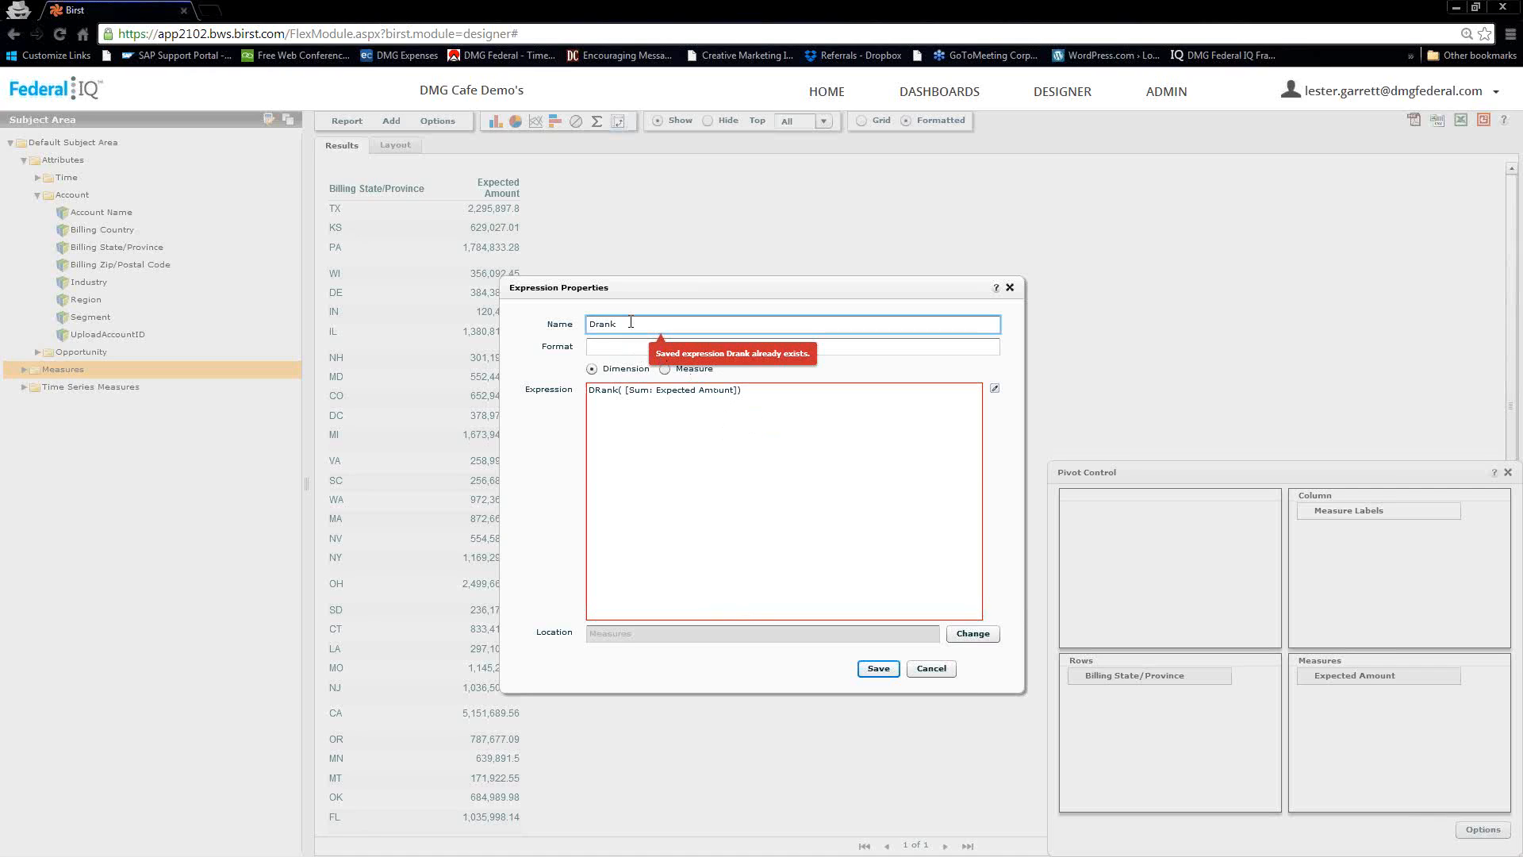
double_click(632, 325)
click(629, 327)
click(878, 668)
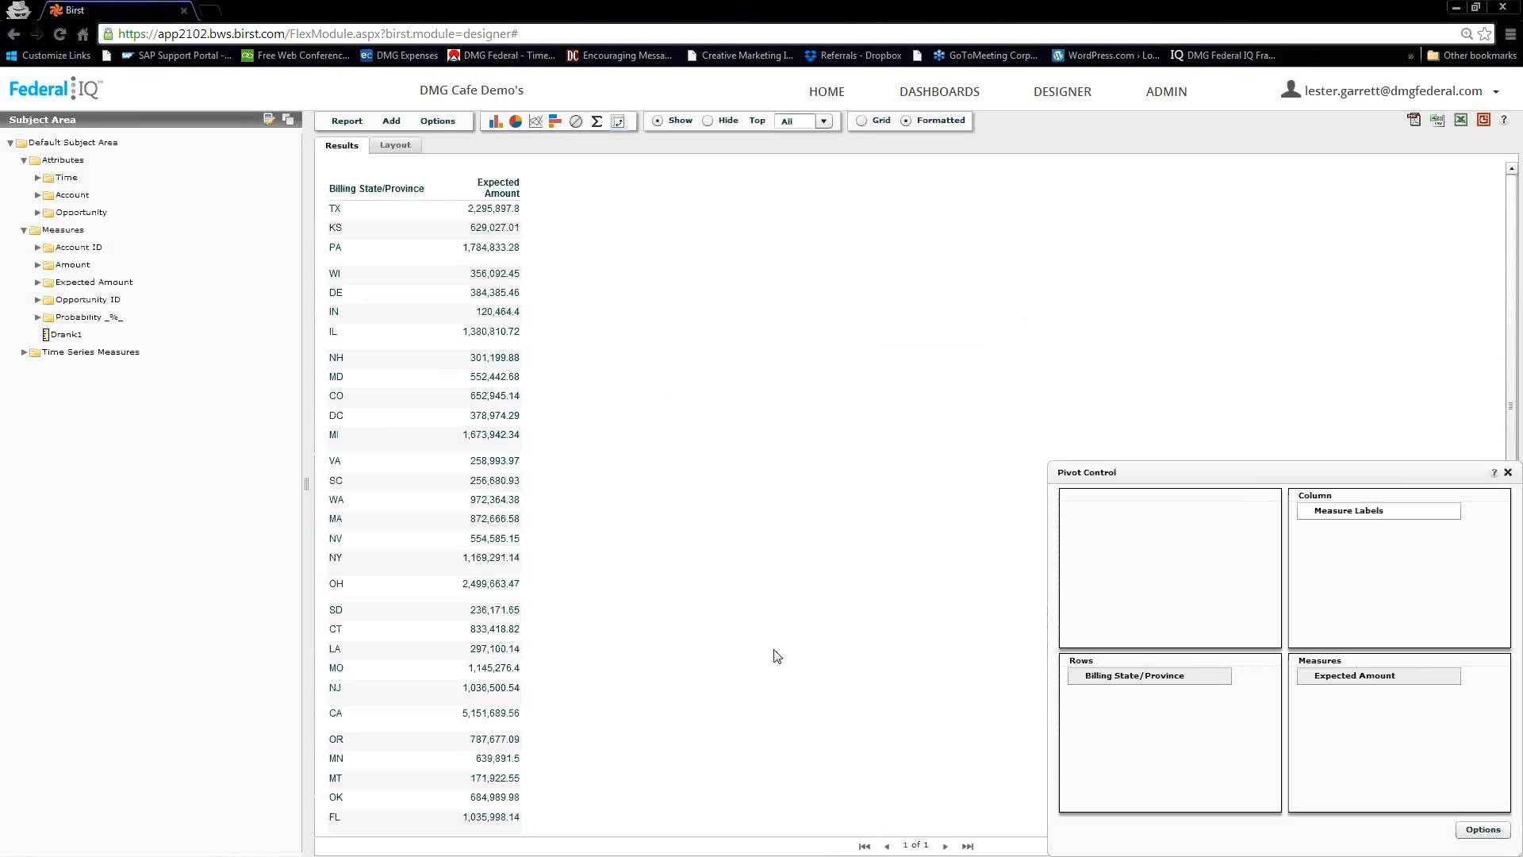
Add Drank1 to the pivot rows and sort the report by it in ascending order
drag(77, 336, 1101, 707)
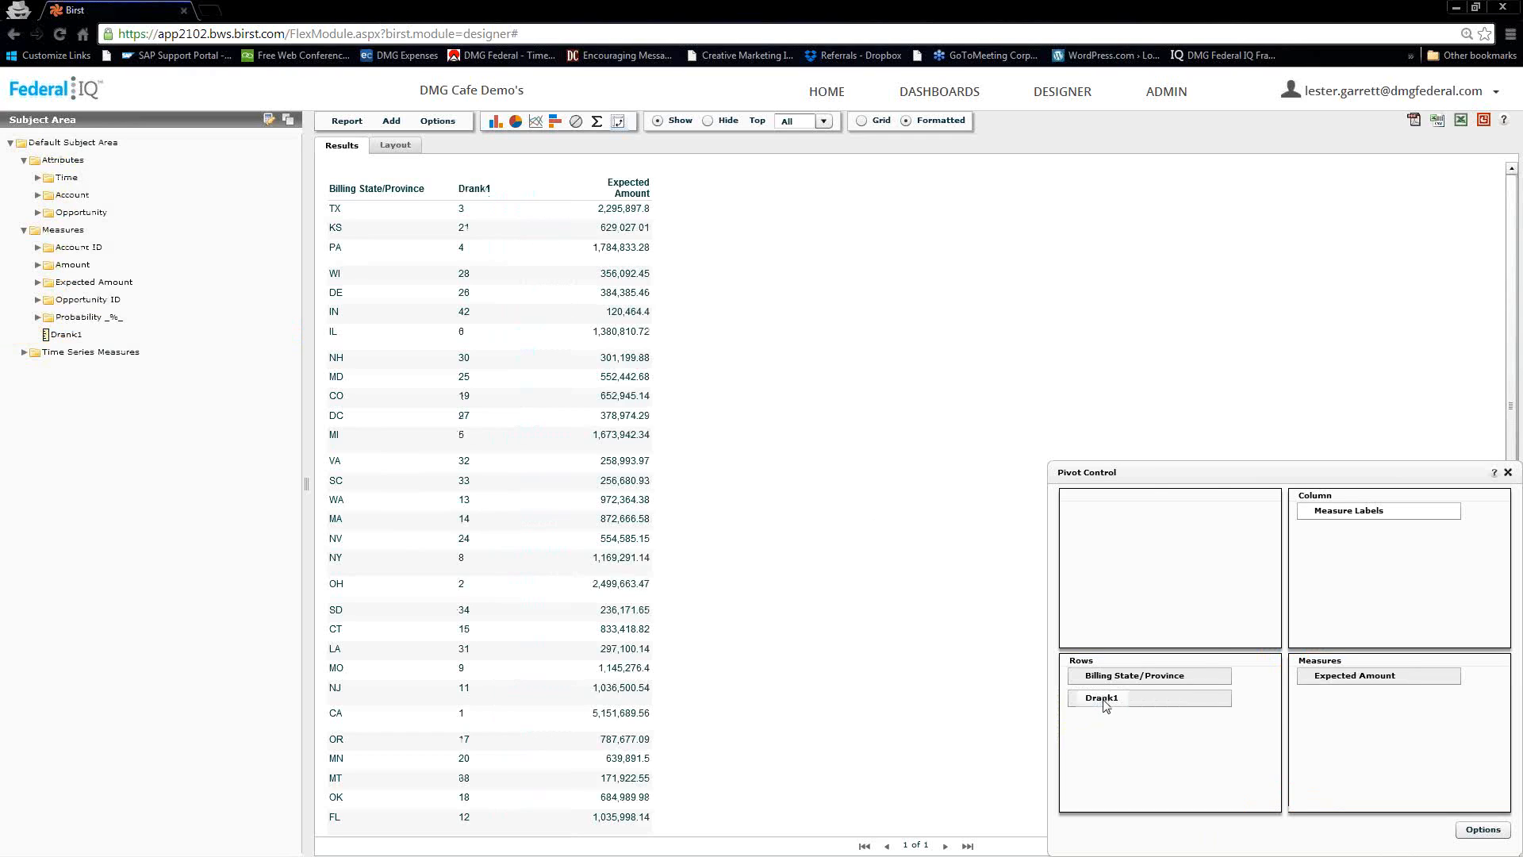
click(1105, 705)
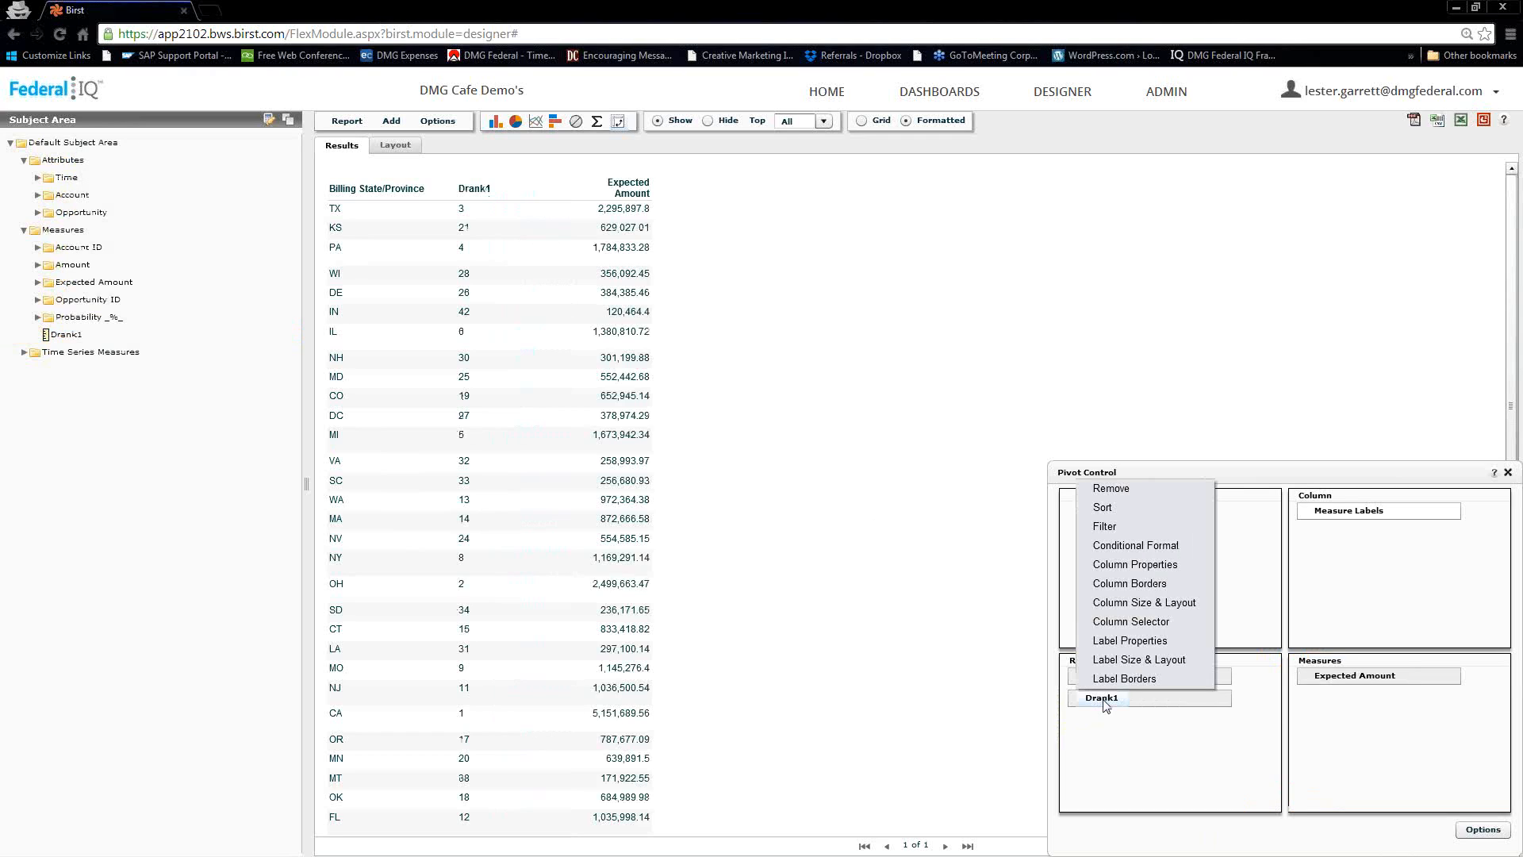
click(1104, 508)
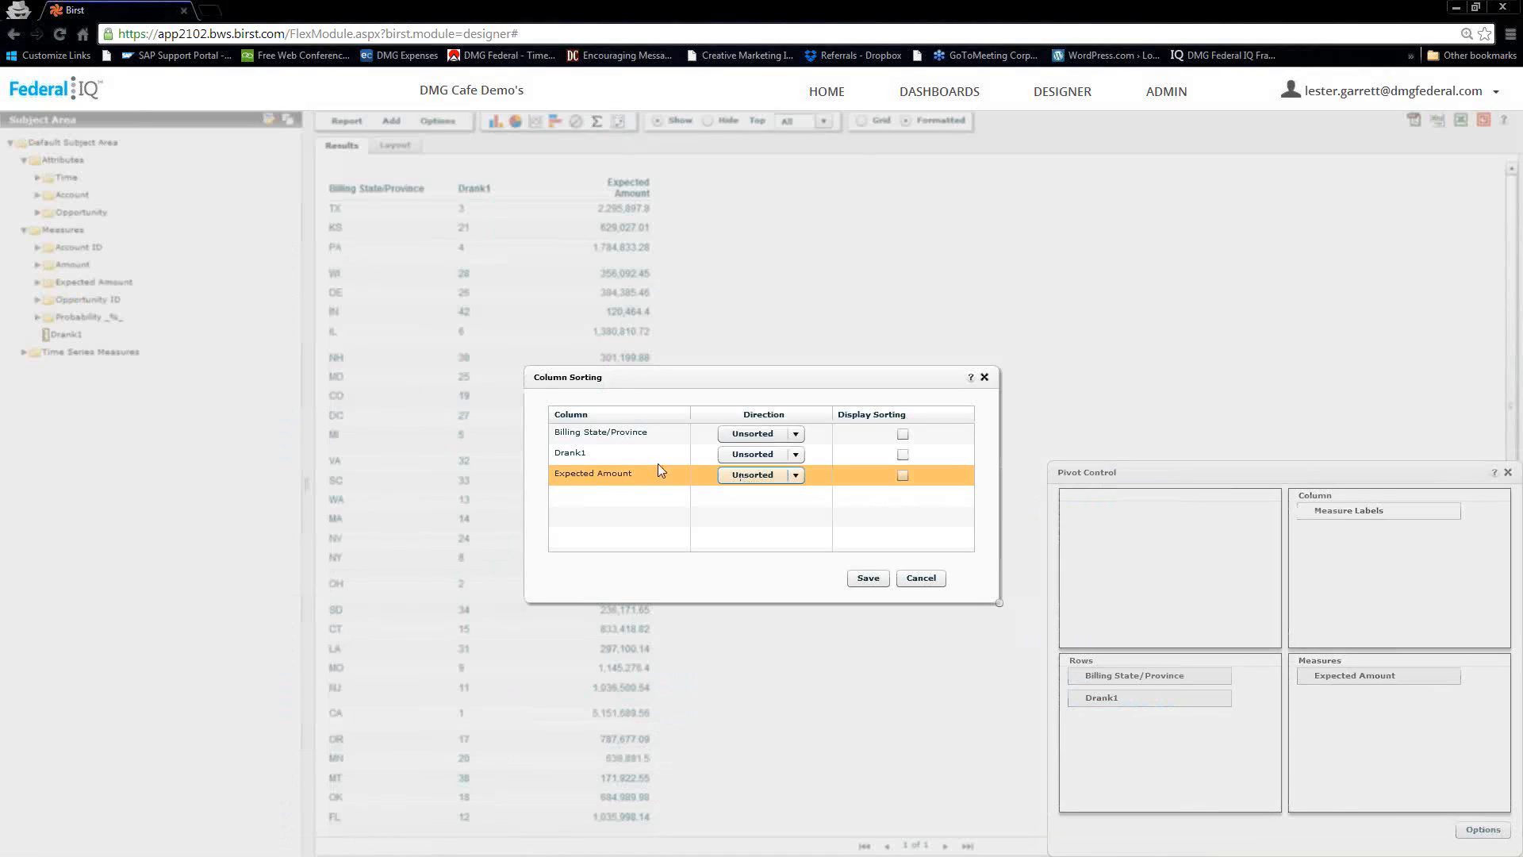
click(780, 464)
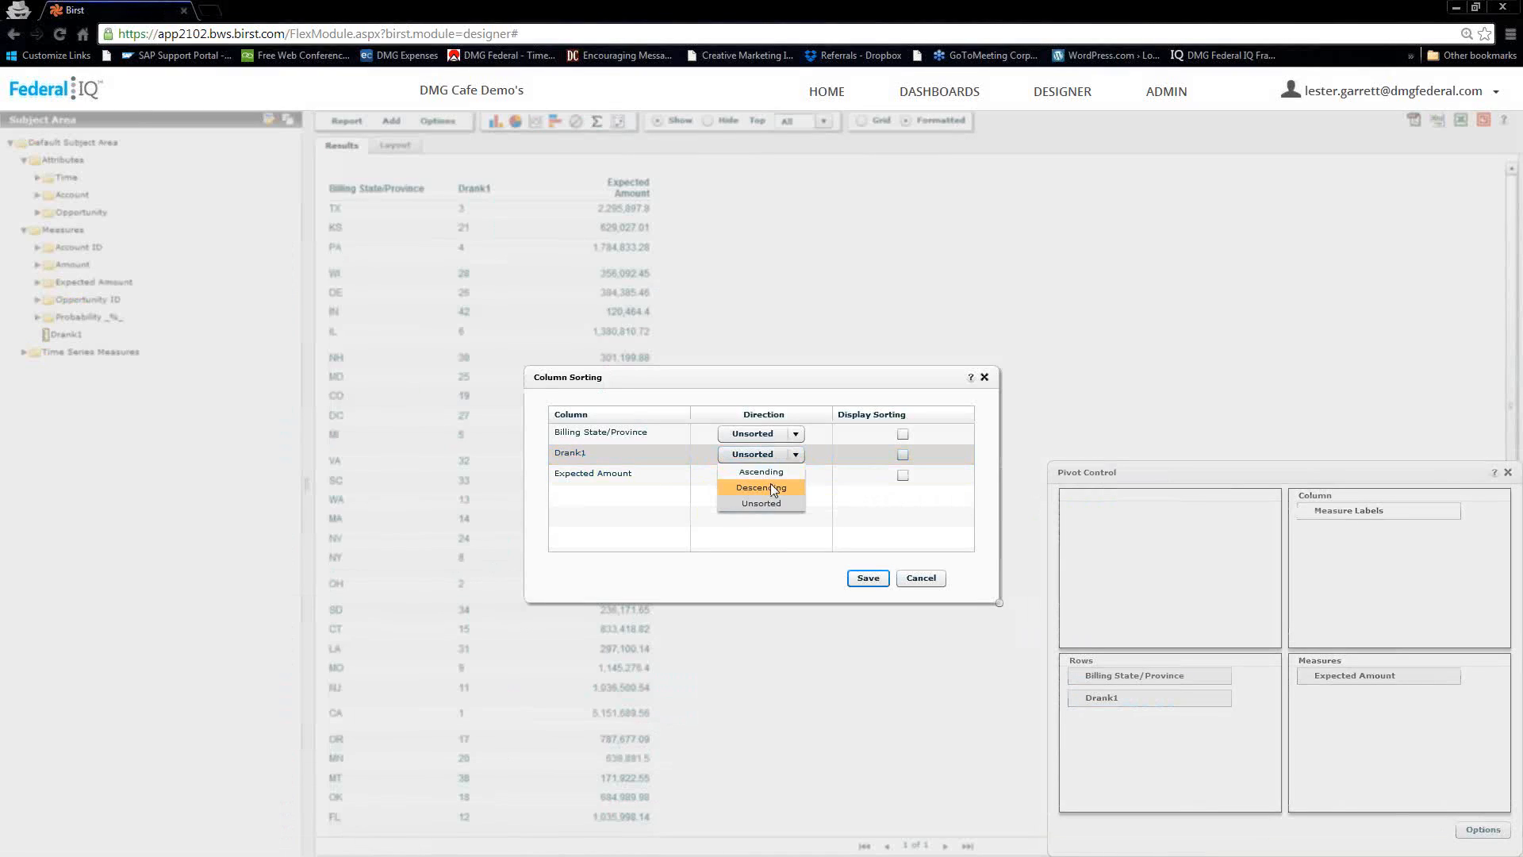
click(773, 479)
click(868, 578)
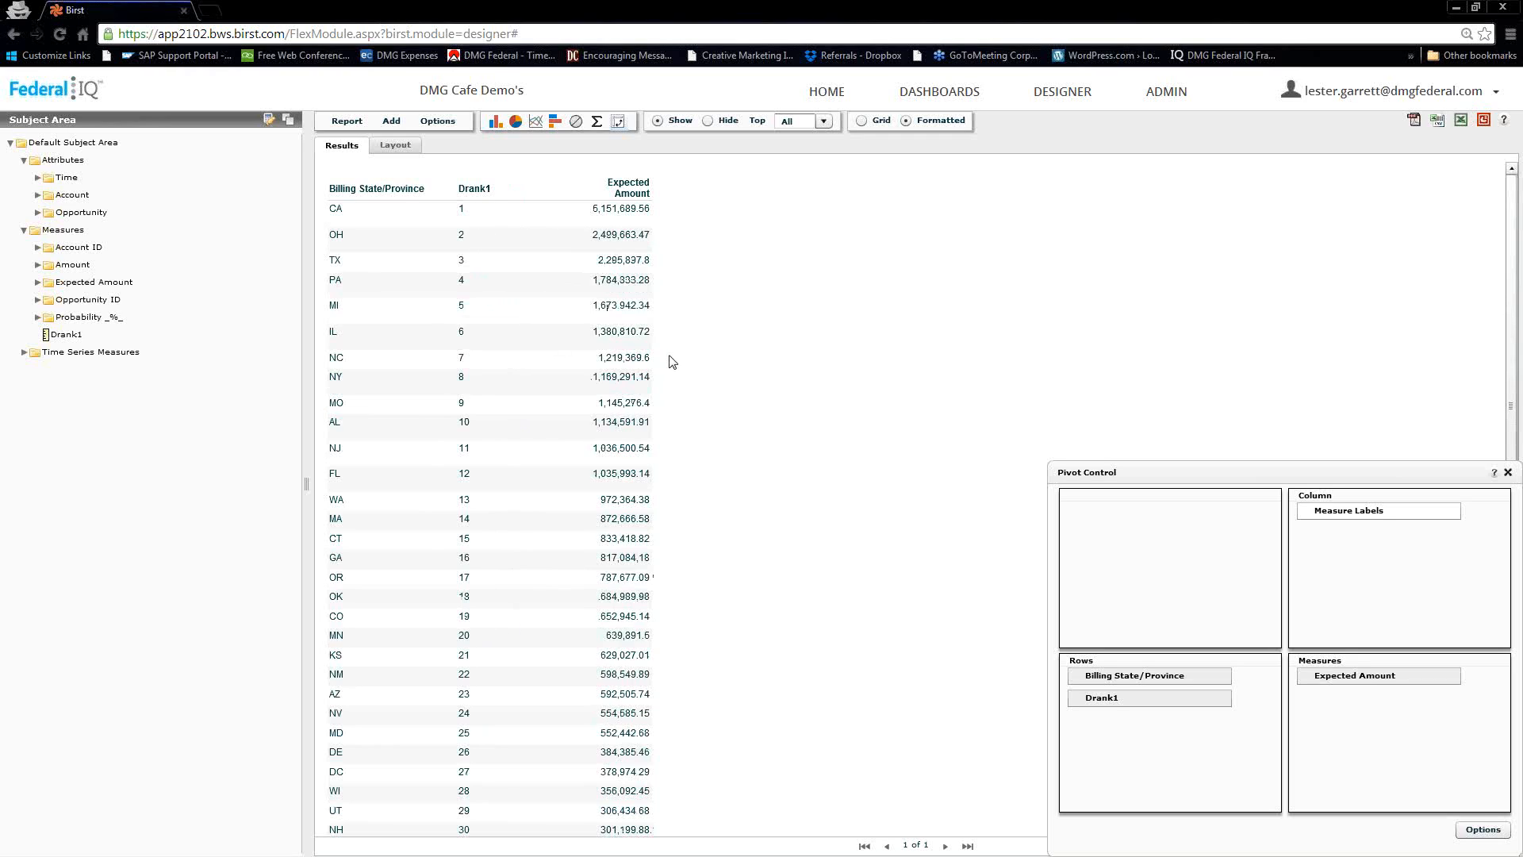
Apply a display filter on Drank1 with the relation <= and the value 10
click(1100, 705)
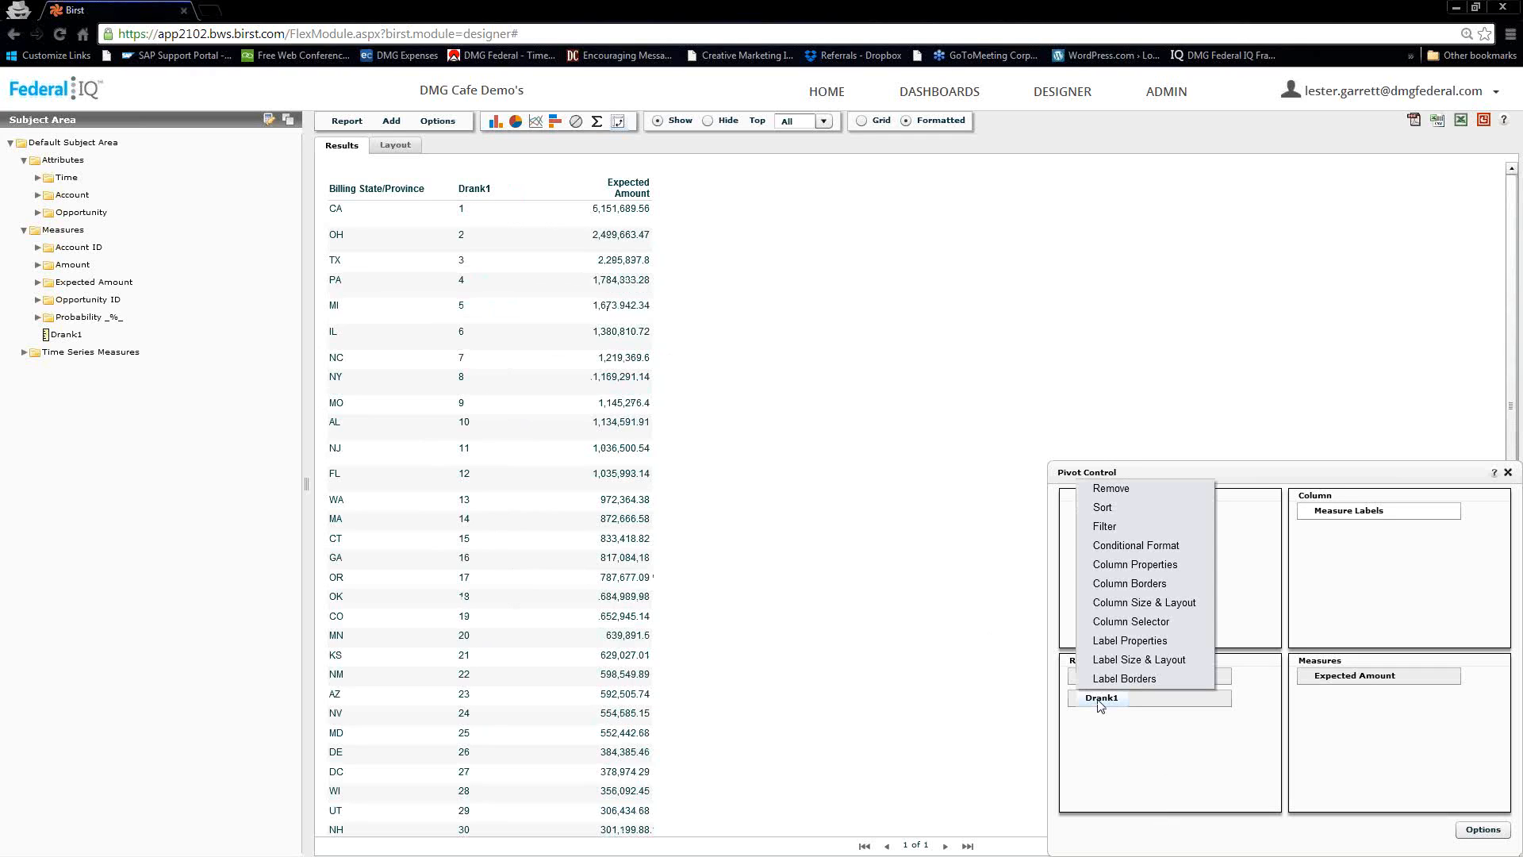
click(1102, 527)
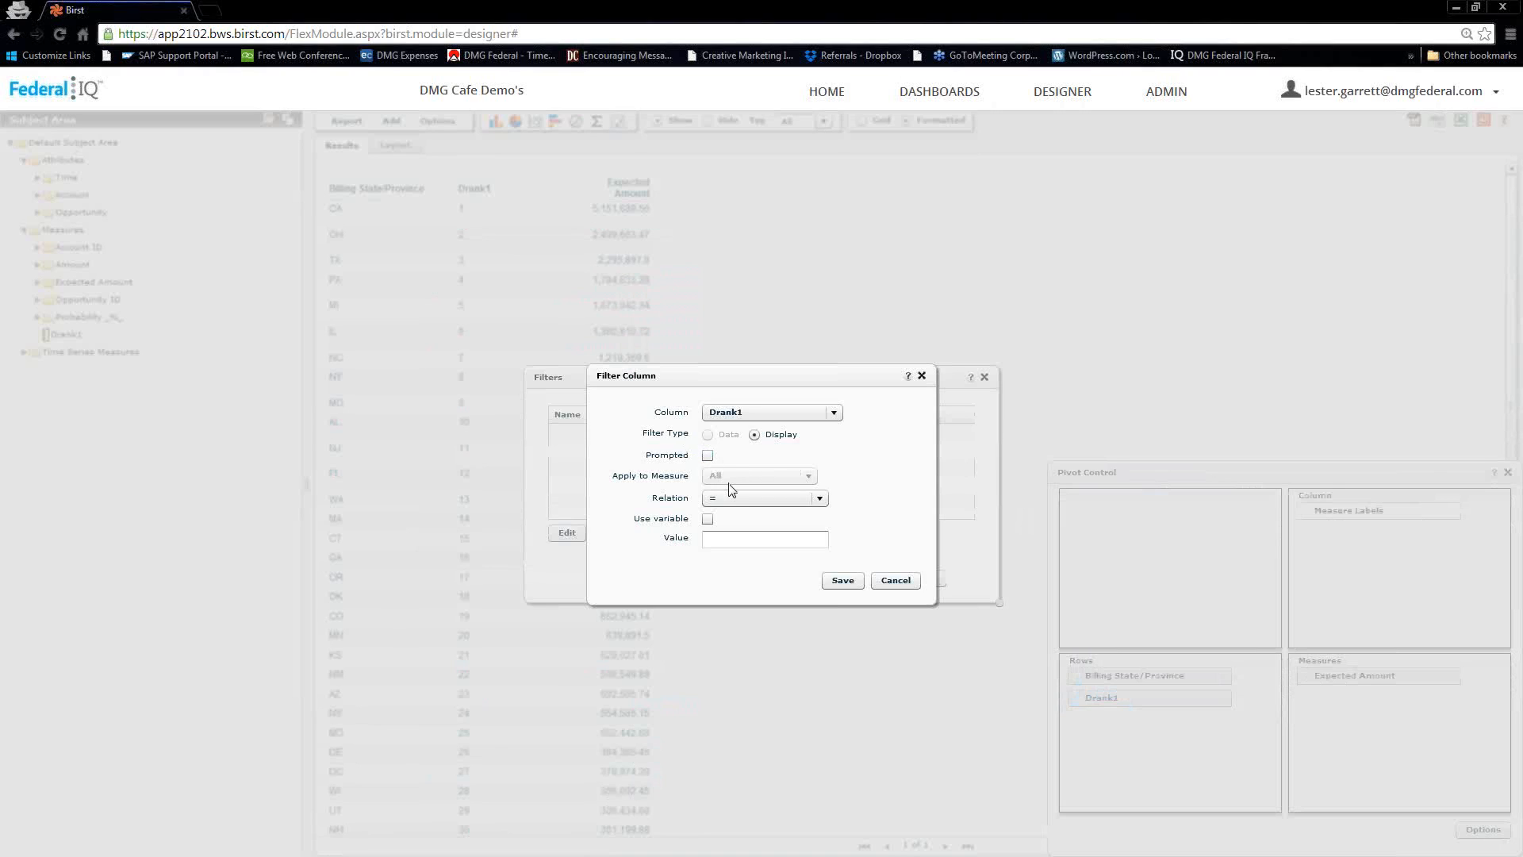
click(748, 500)
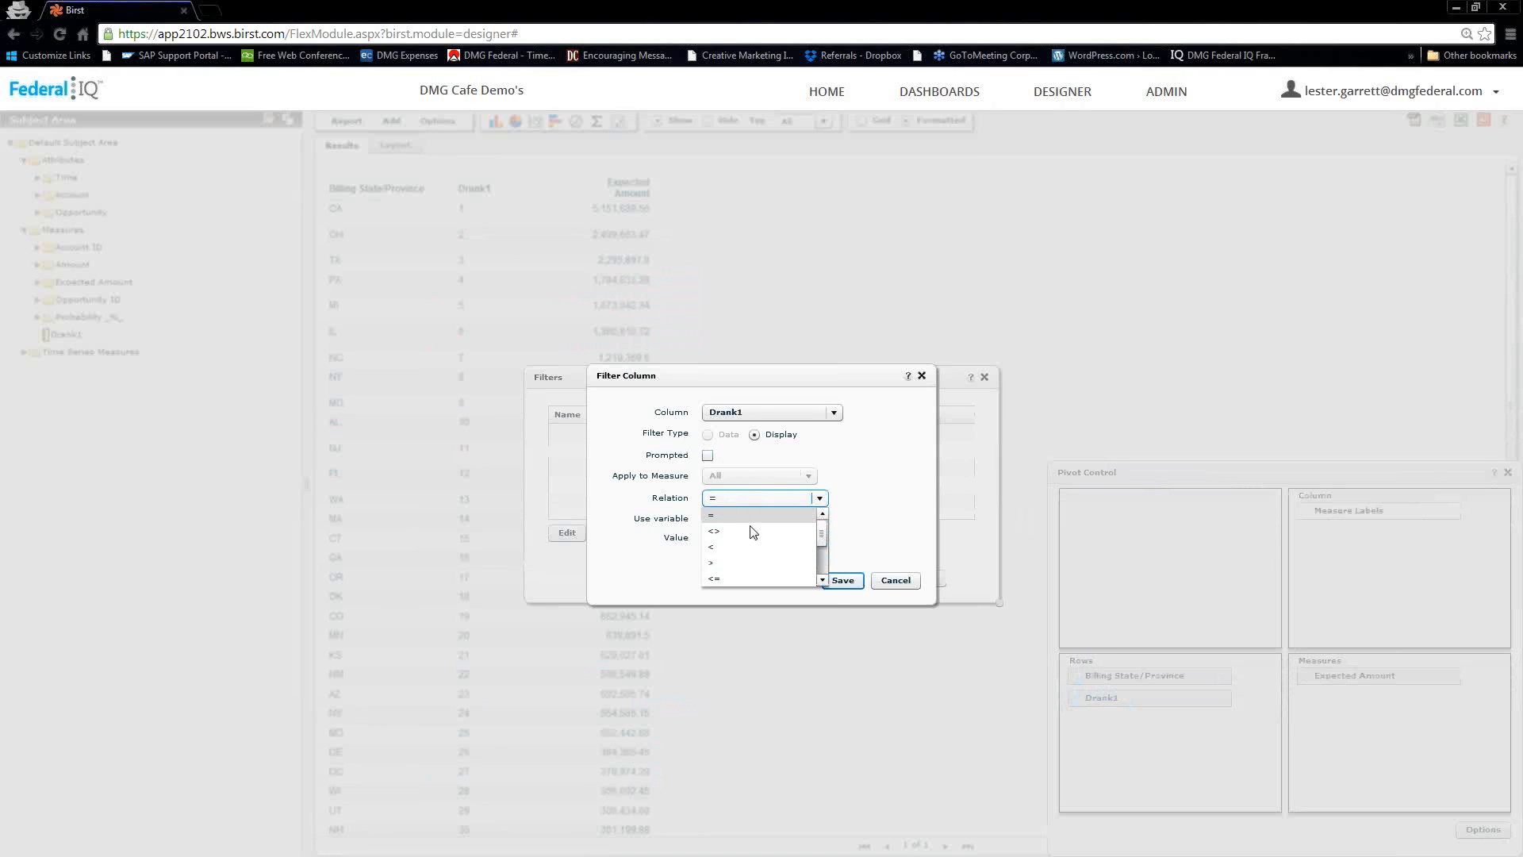
click(729, 579)
click(724, 540)
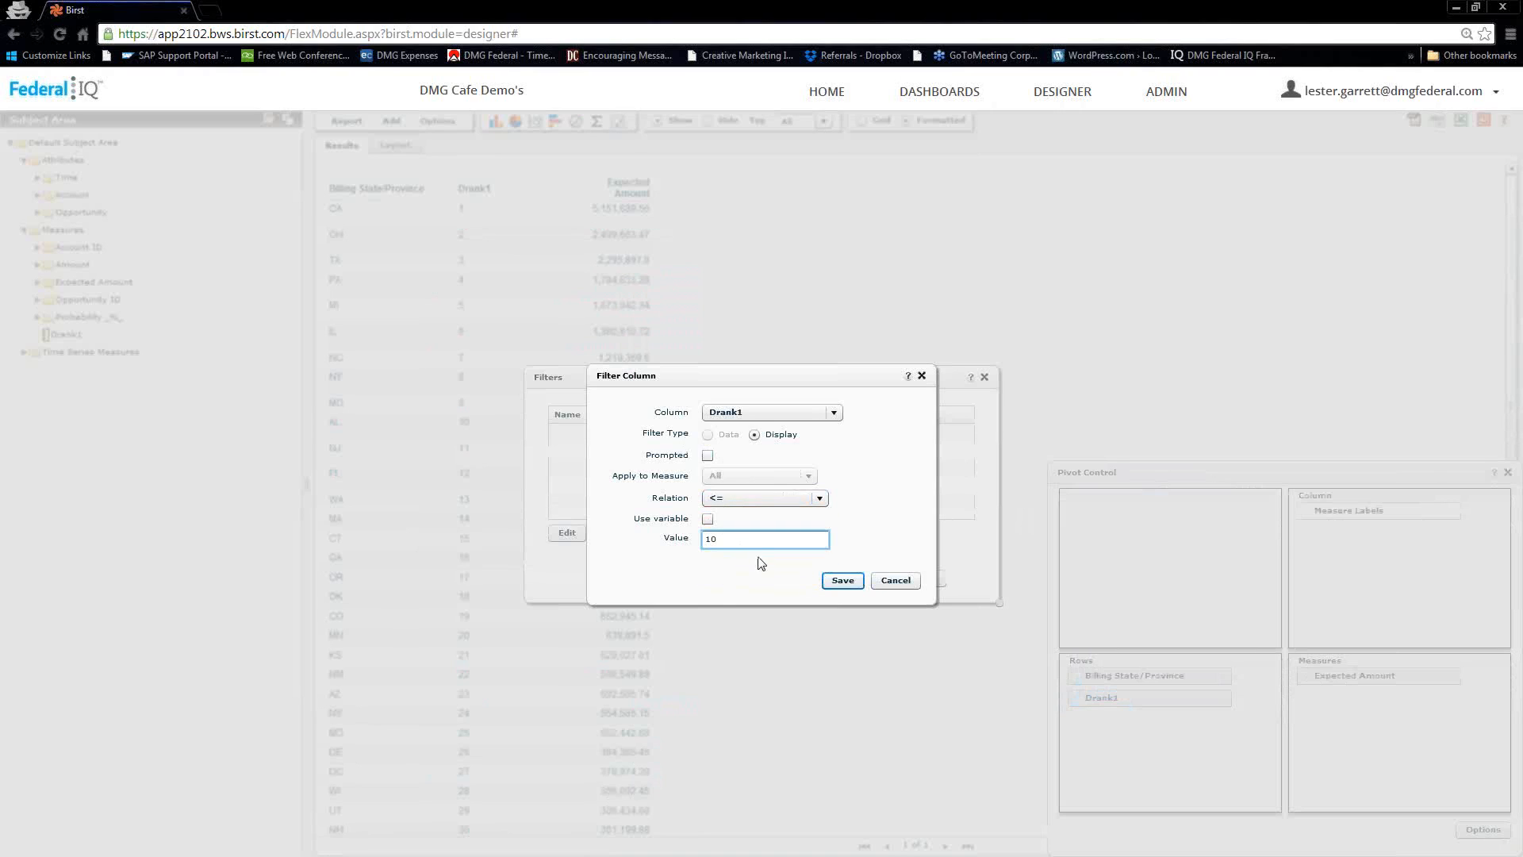
click(842, 580)
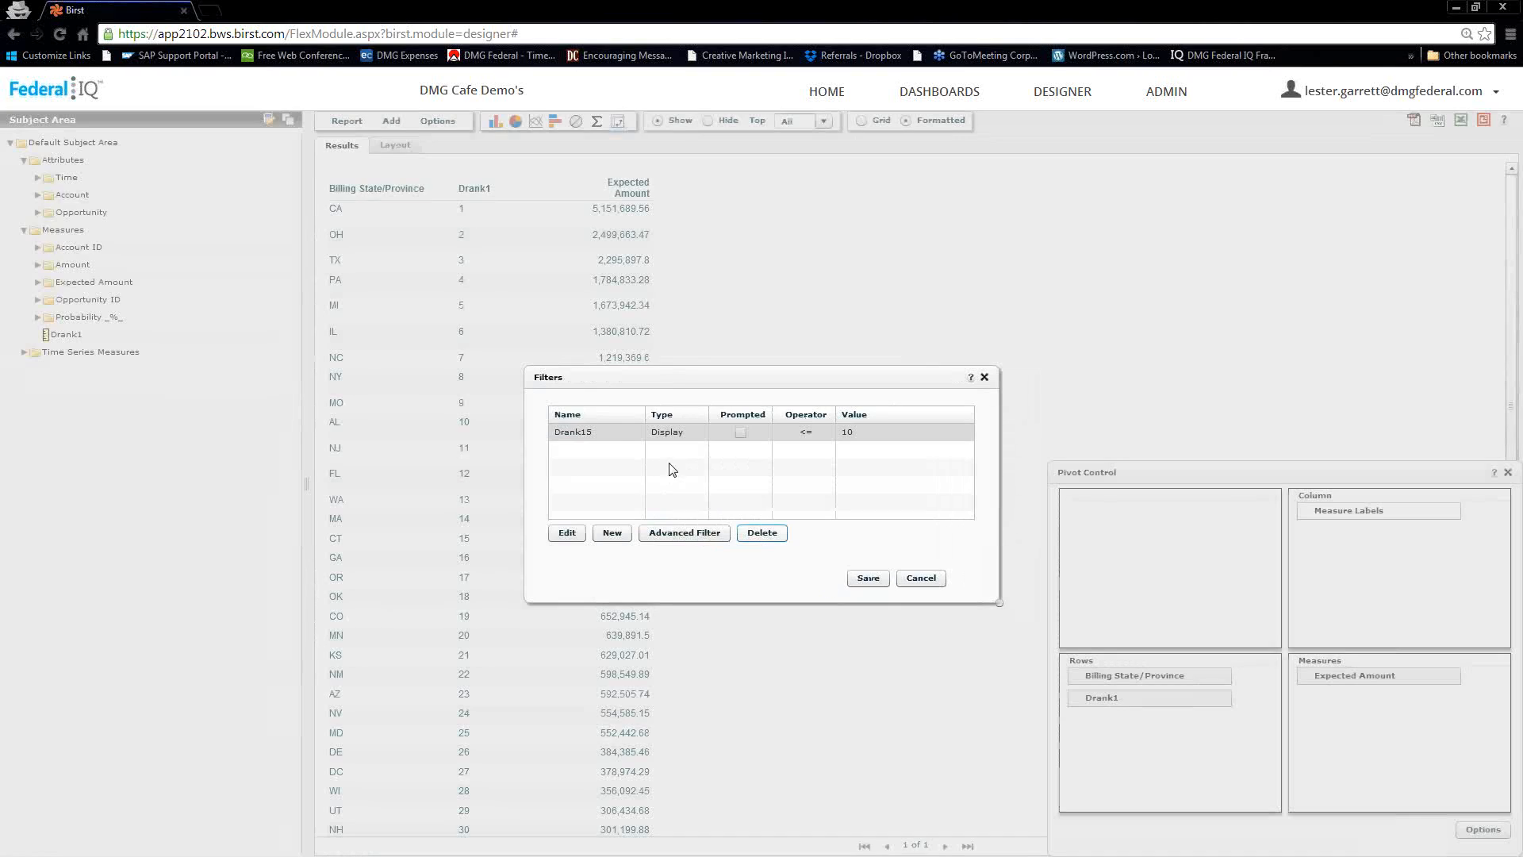
click(865, 578)
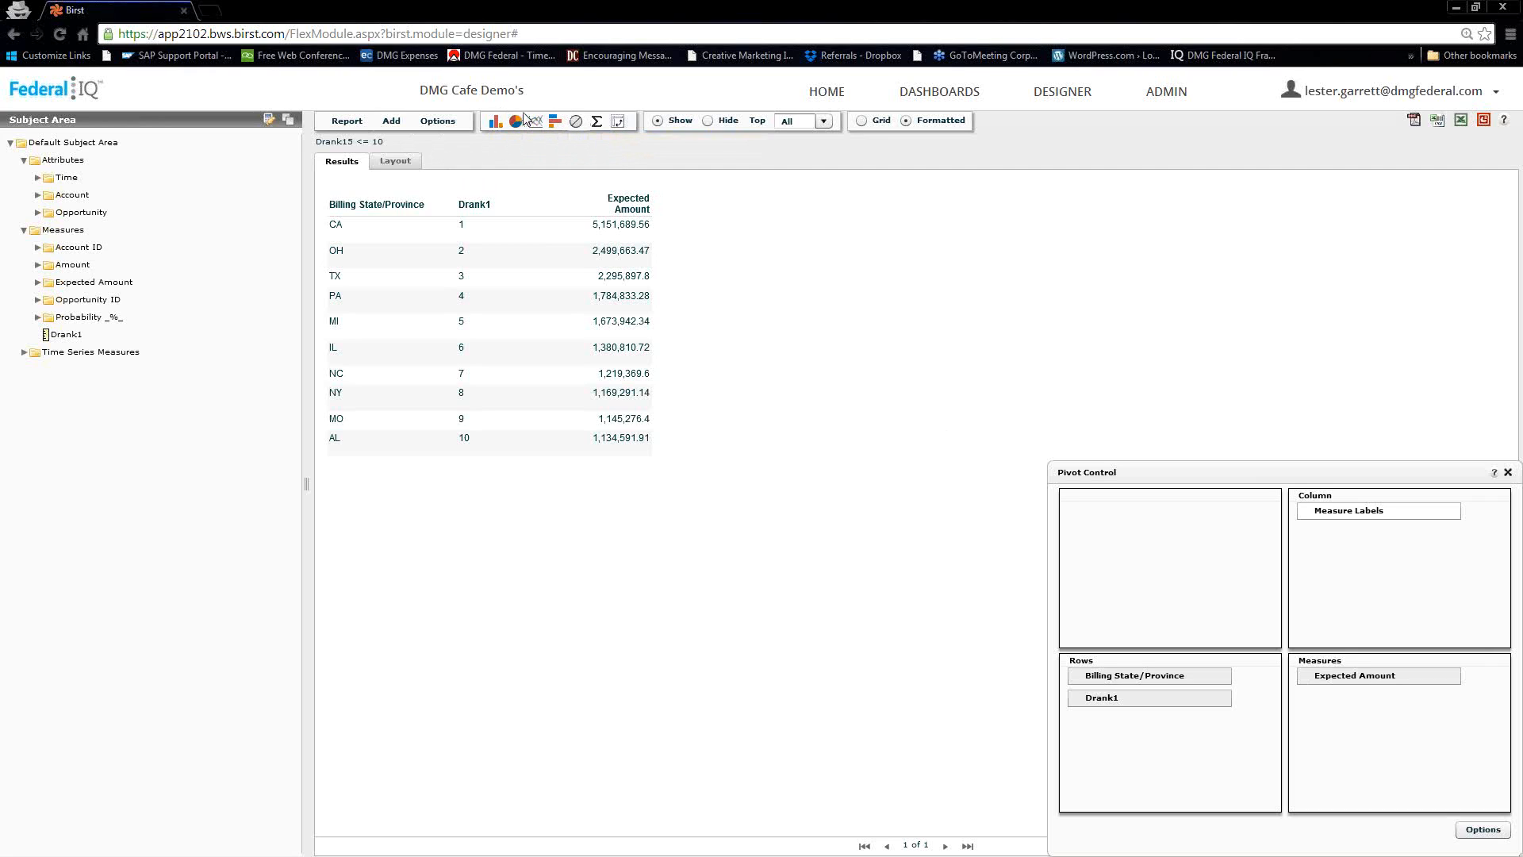
Add a Bar chart to the report with Billing State/Province as category and Expected Amount as series
click(391, 121)
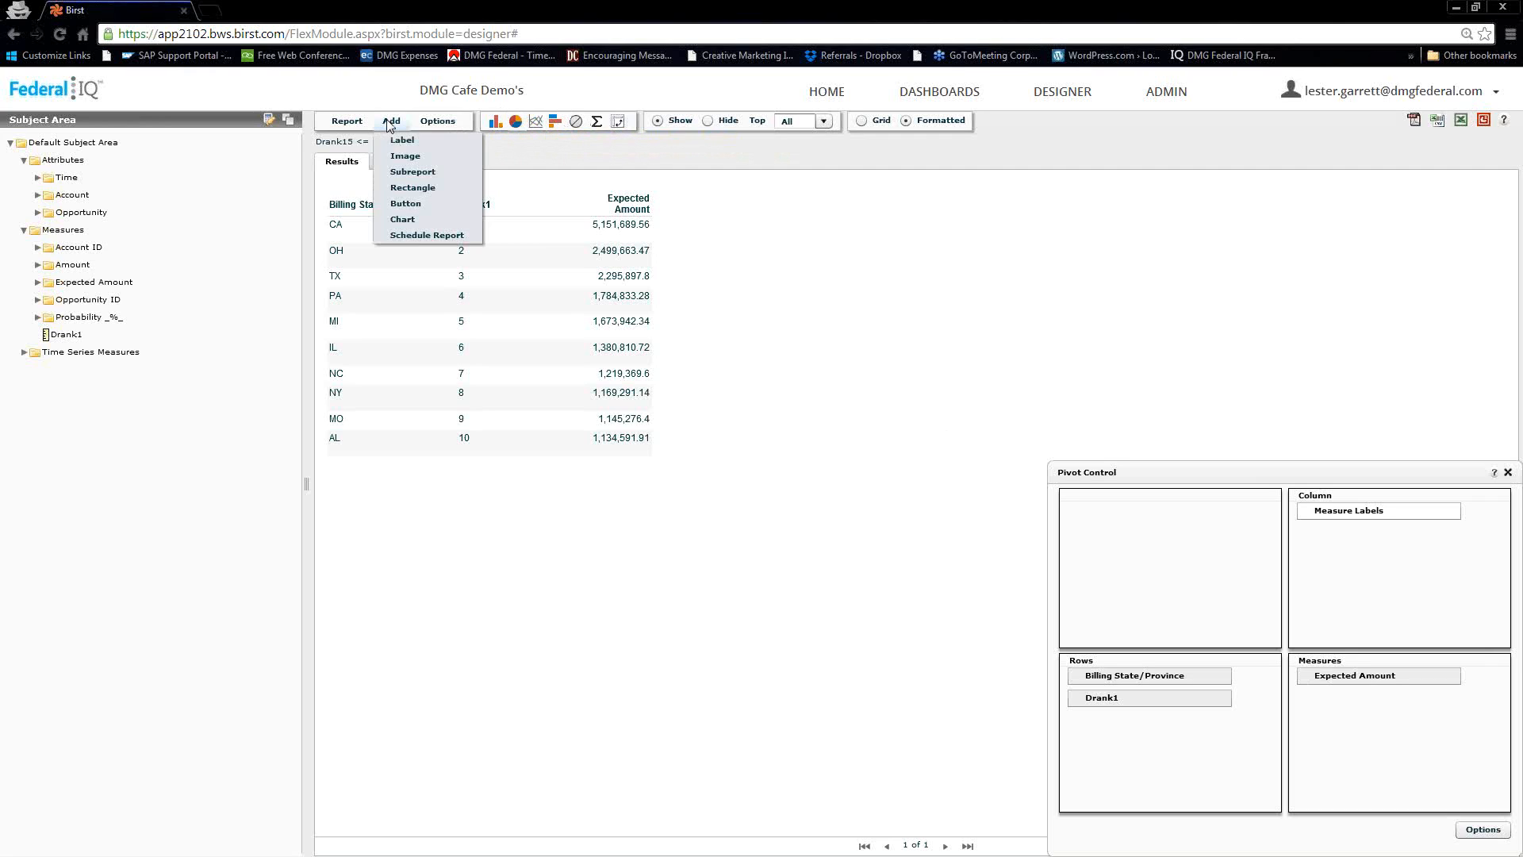
click(402, 219)
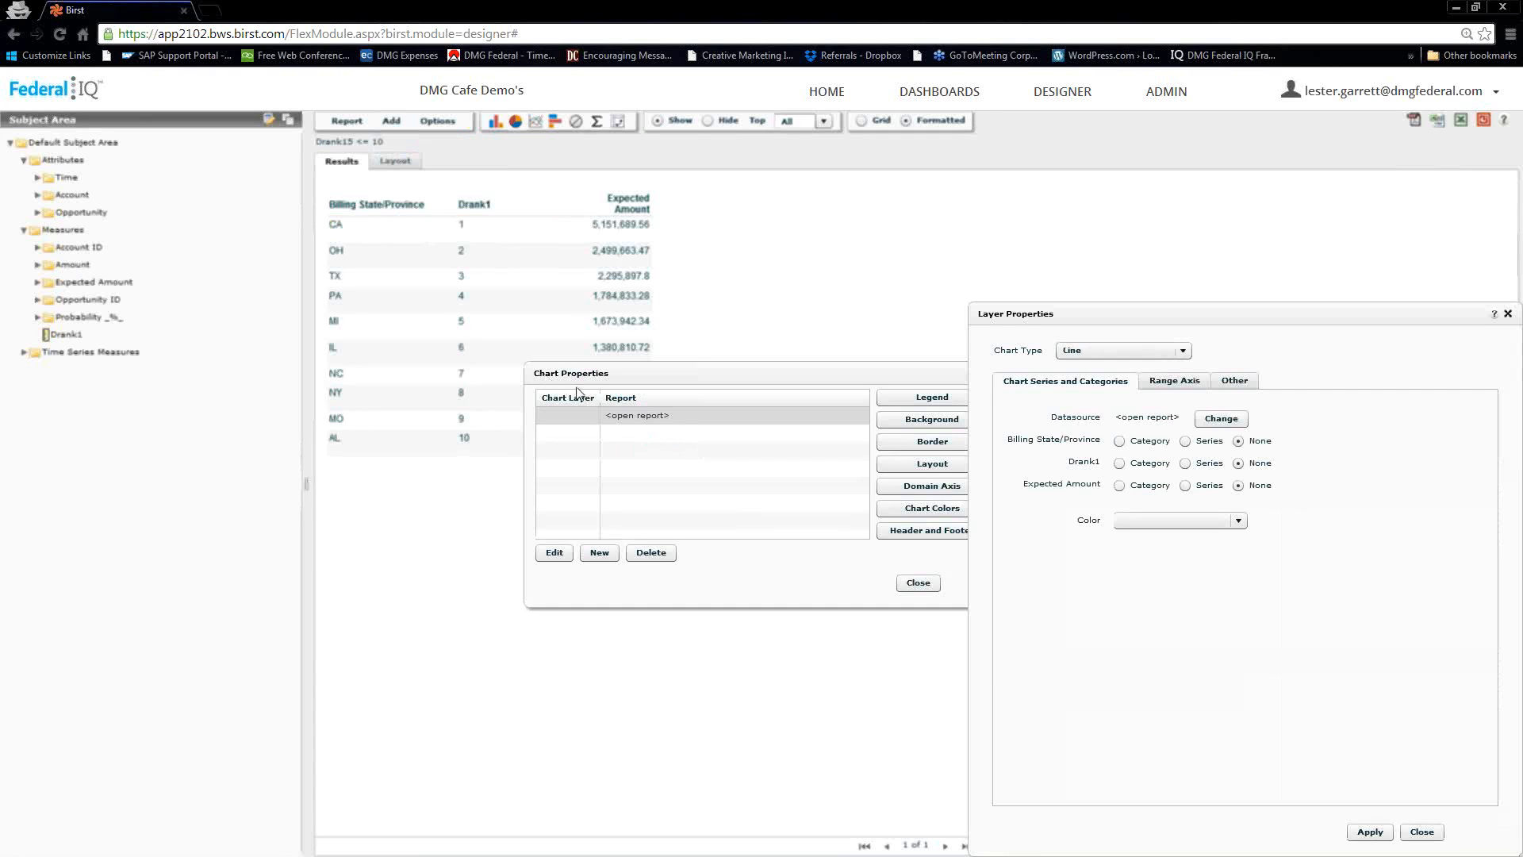
click(1179, 350)
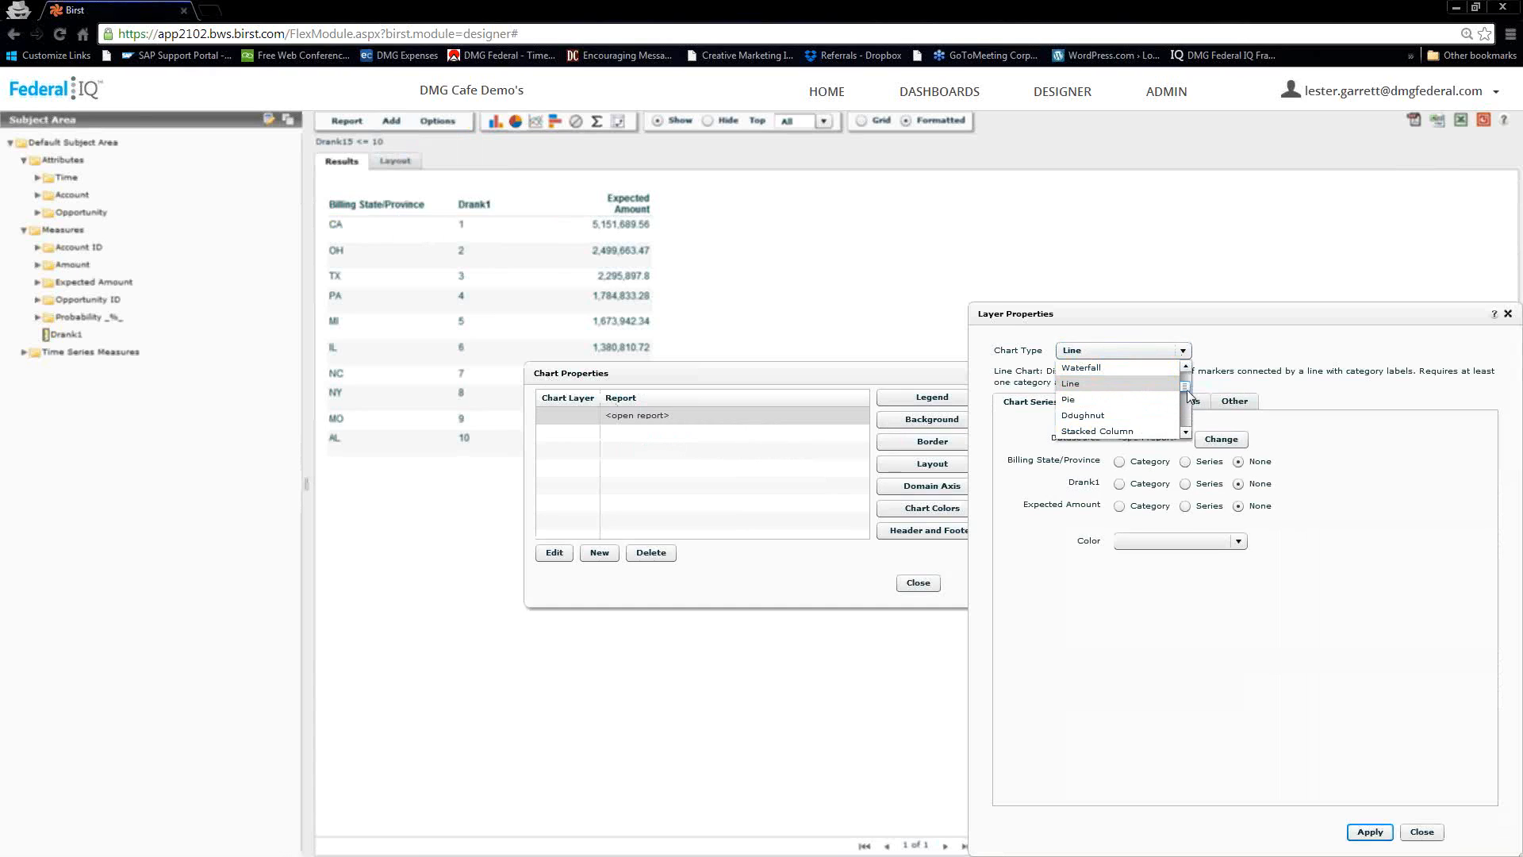
scroll(1187, 389, up, 2)
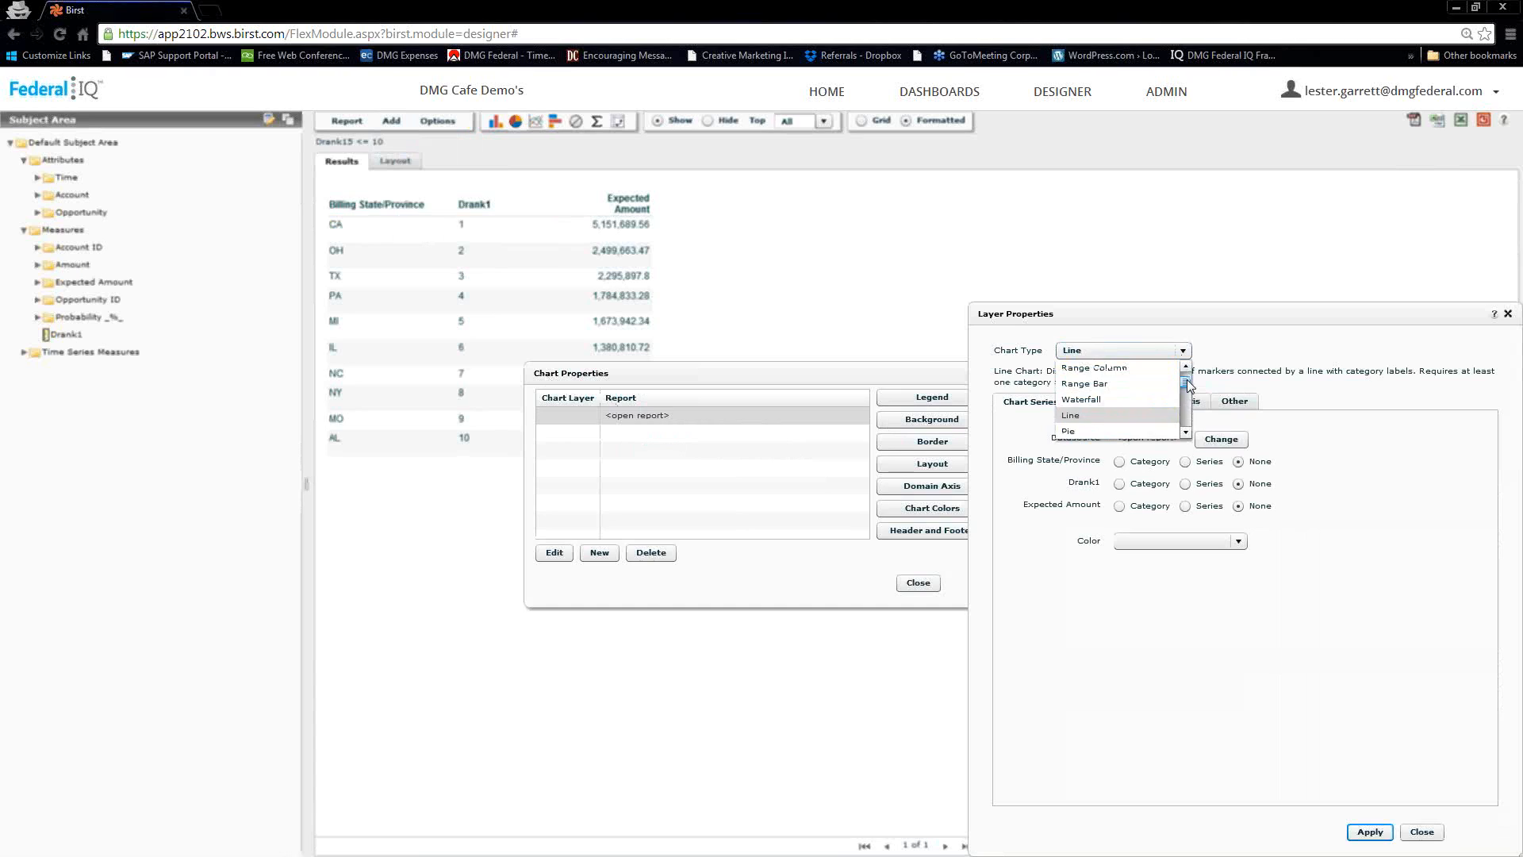
click(1086, 384)
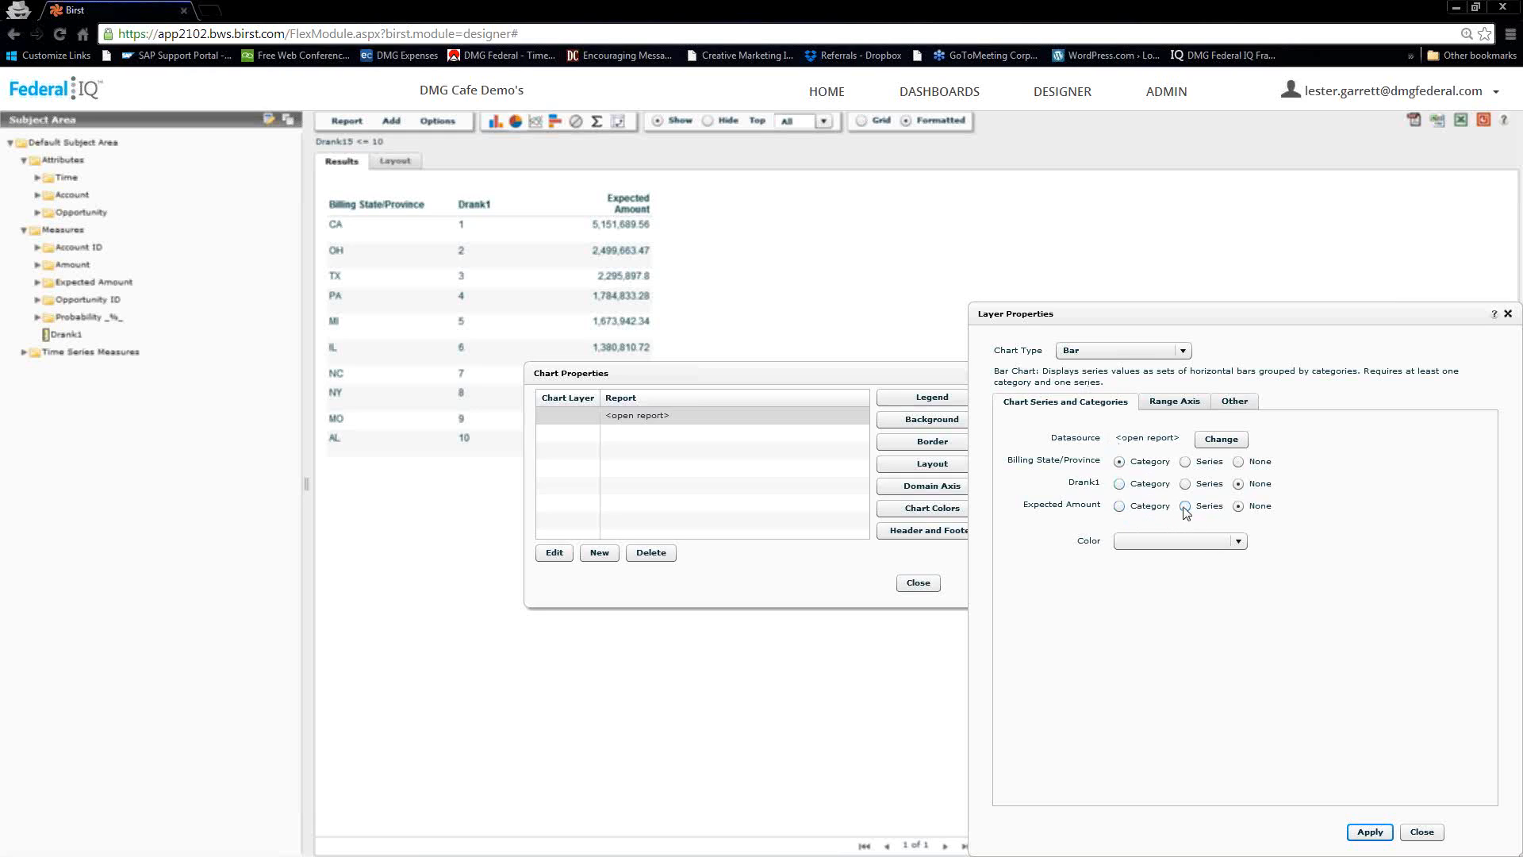
click(1368, 831)
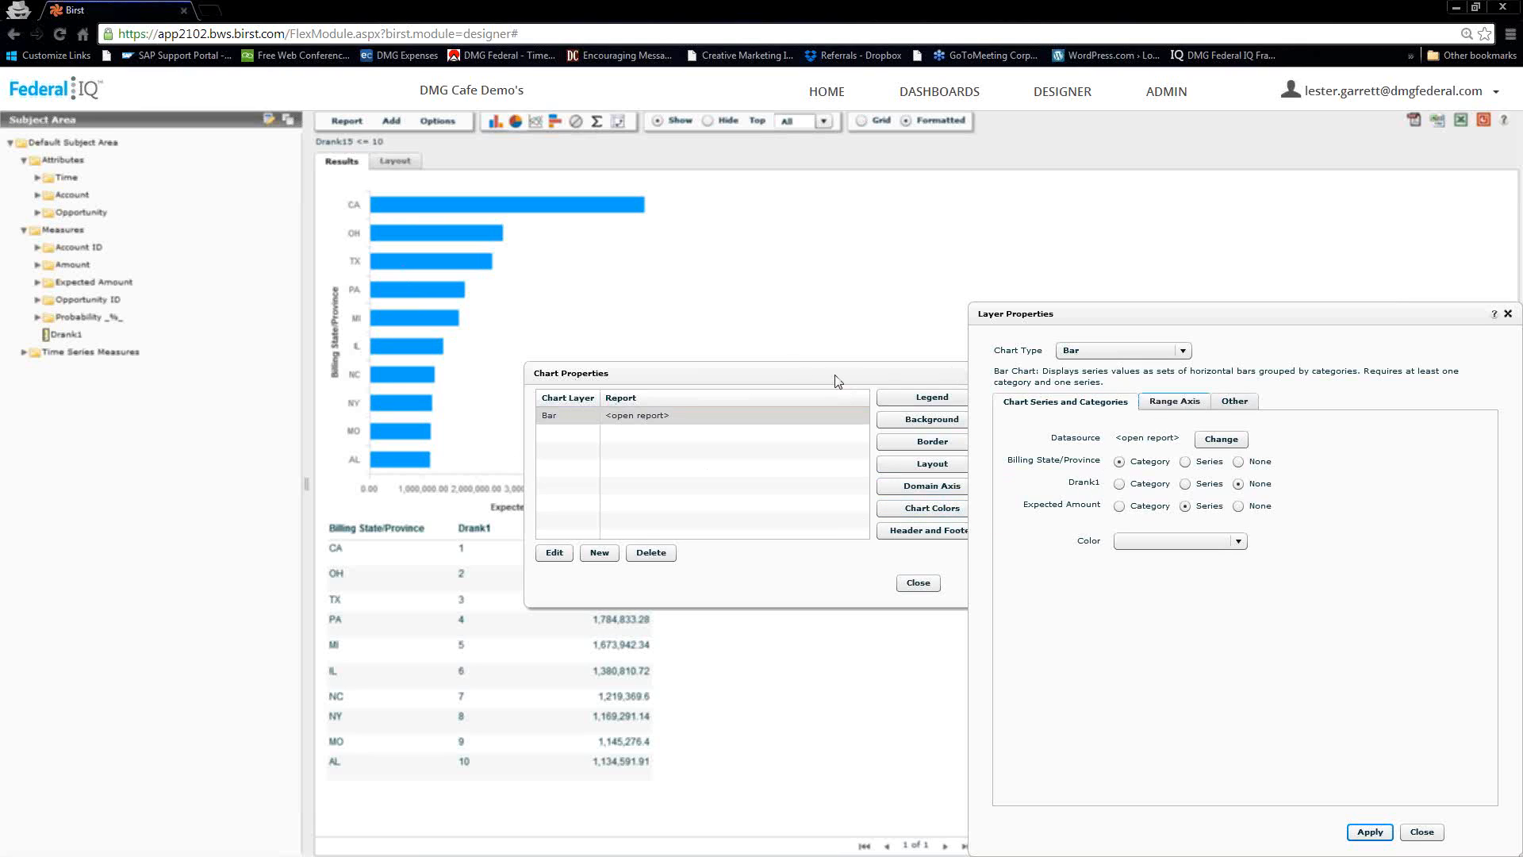
click(1421, 831)
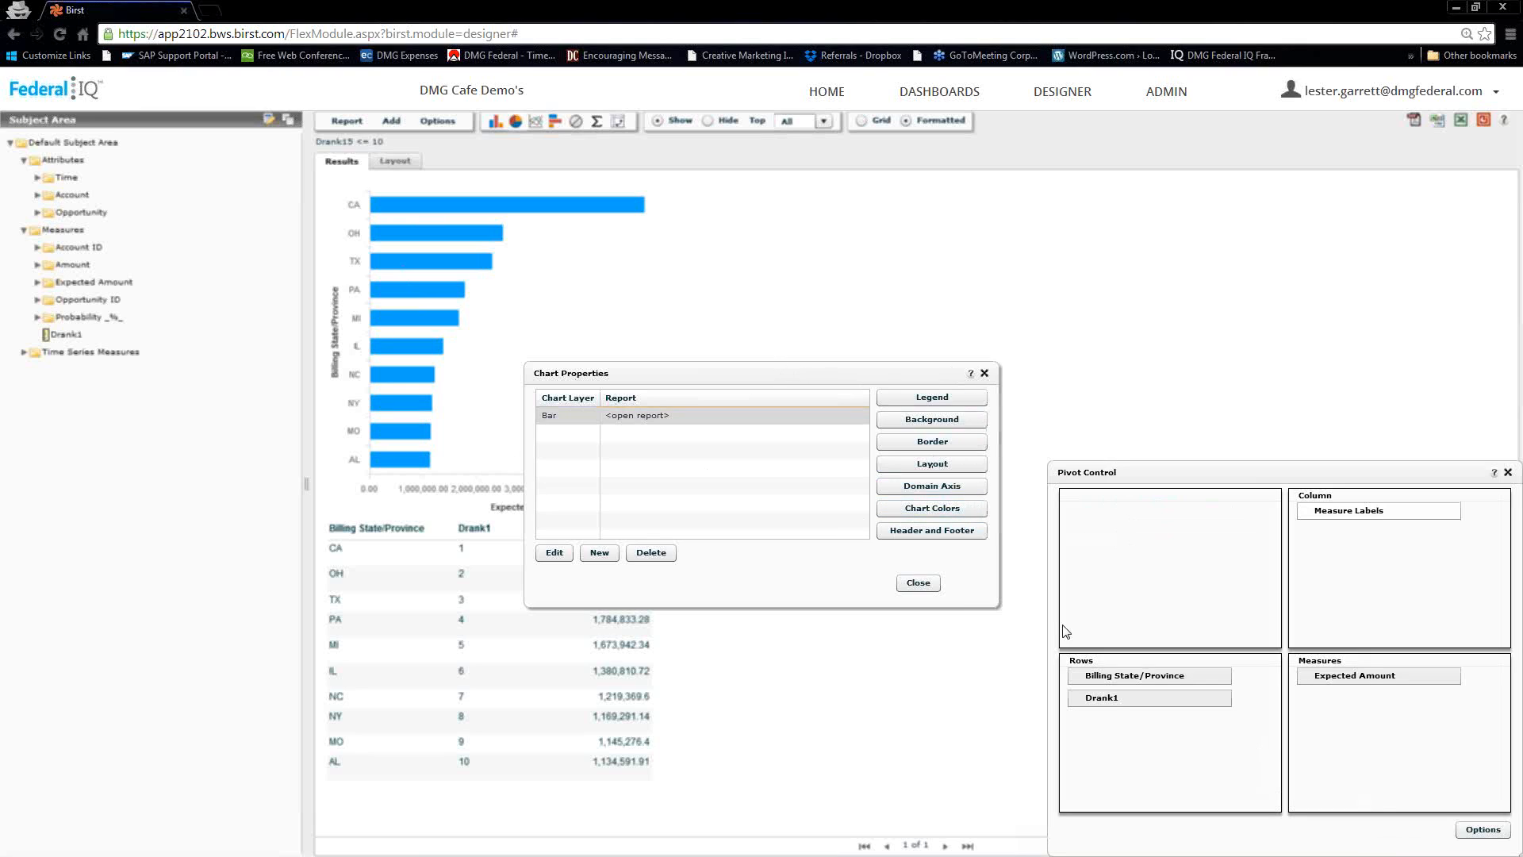
Set the label angle of the bar chart's range axis to 45 and close the chart properties
drag(767, 369, 984, 243)
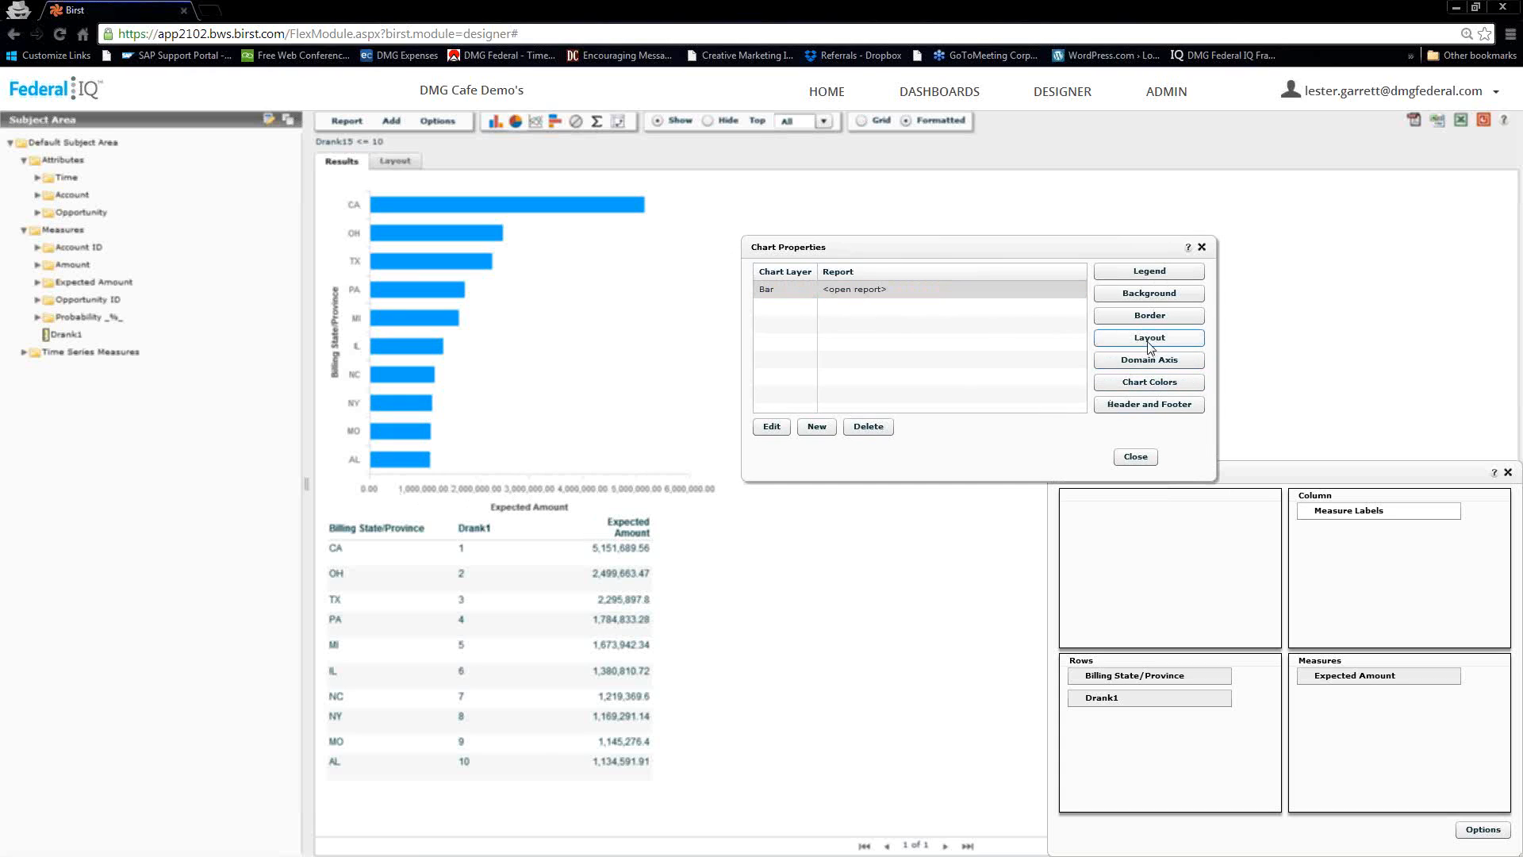
click(767, 428)
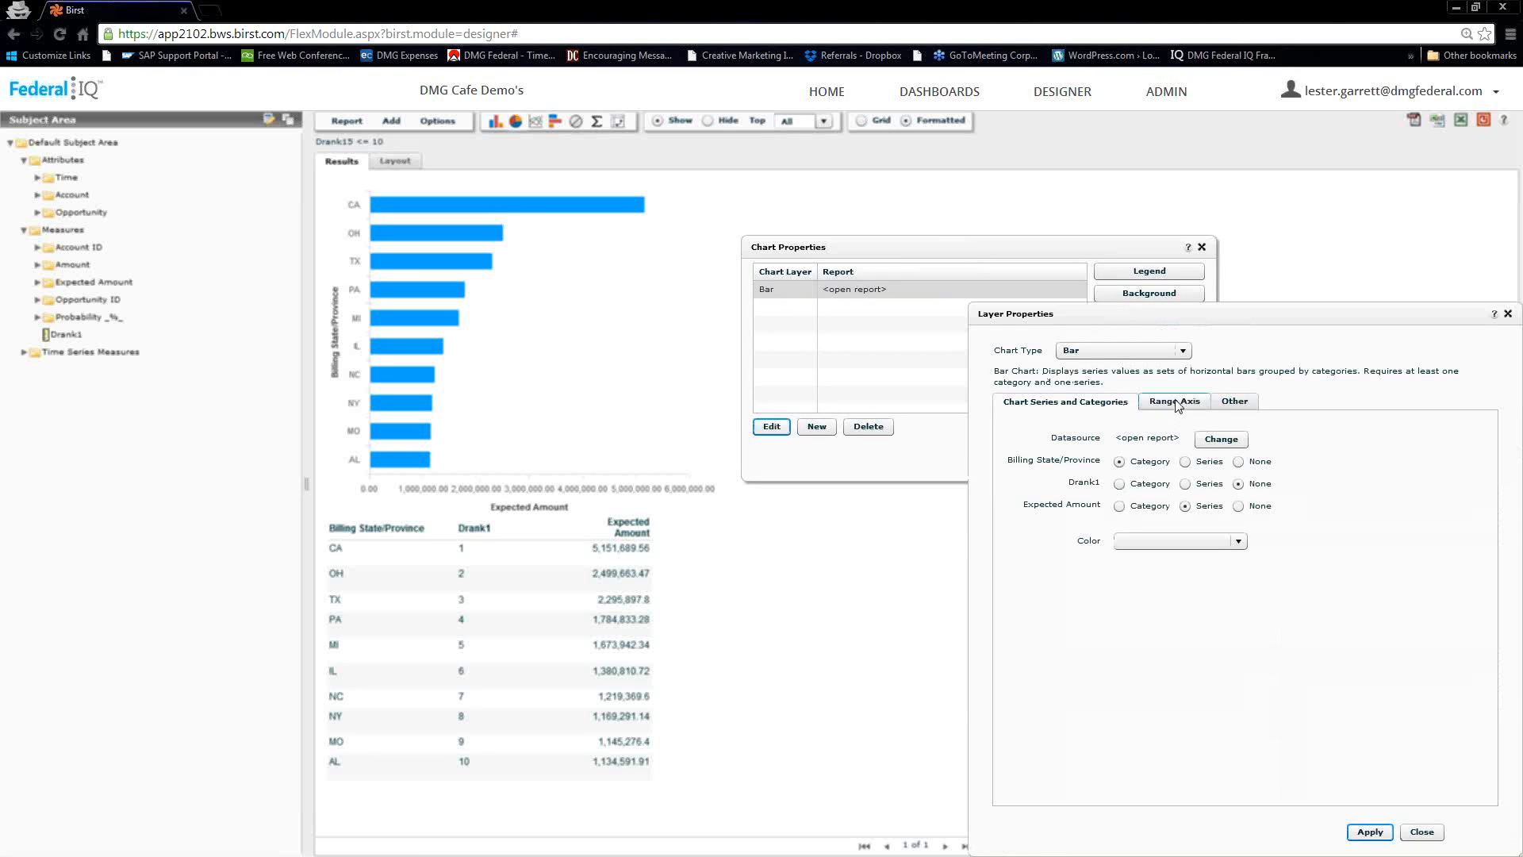
click(1177, 402)
click(1177, 649)
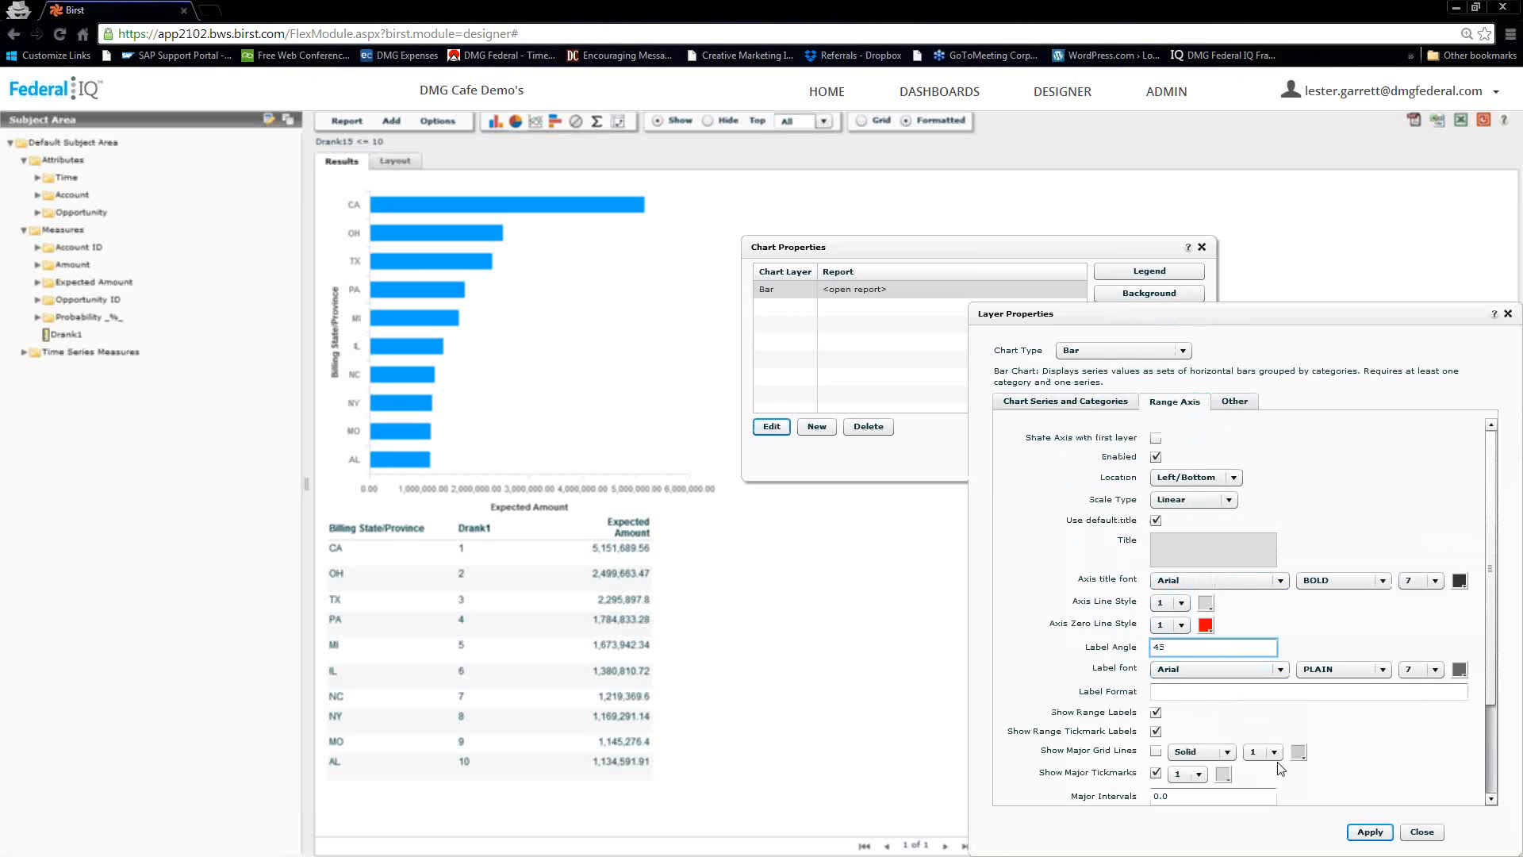
click(1372, 834)
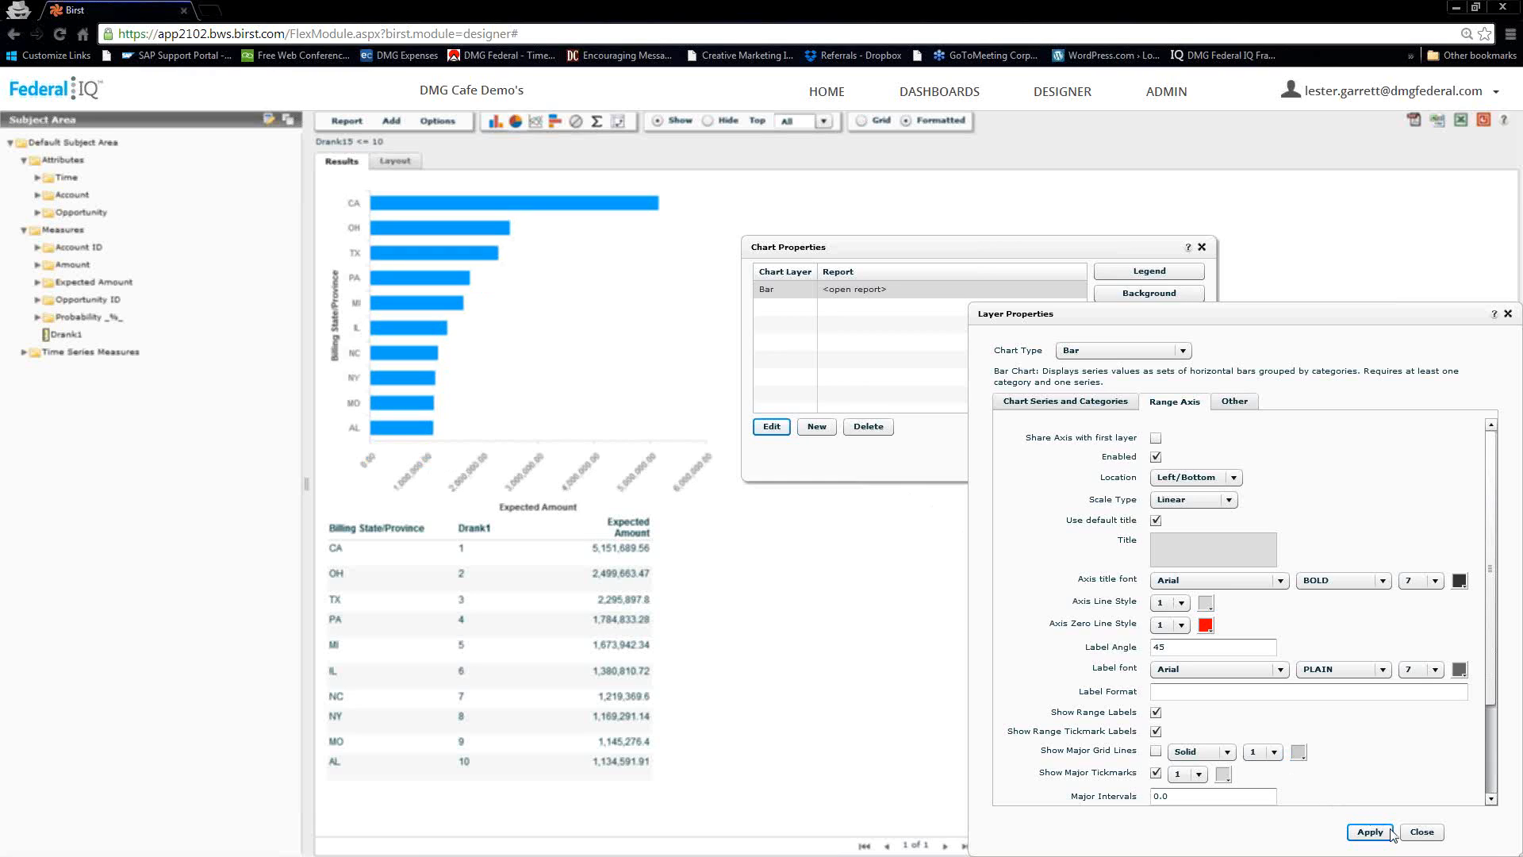
click(1422, 831)
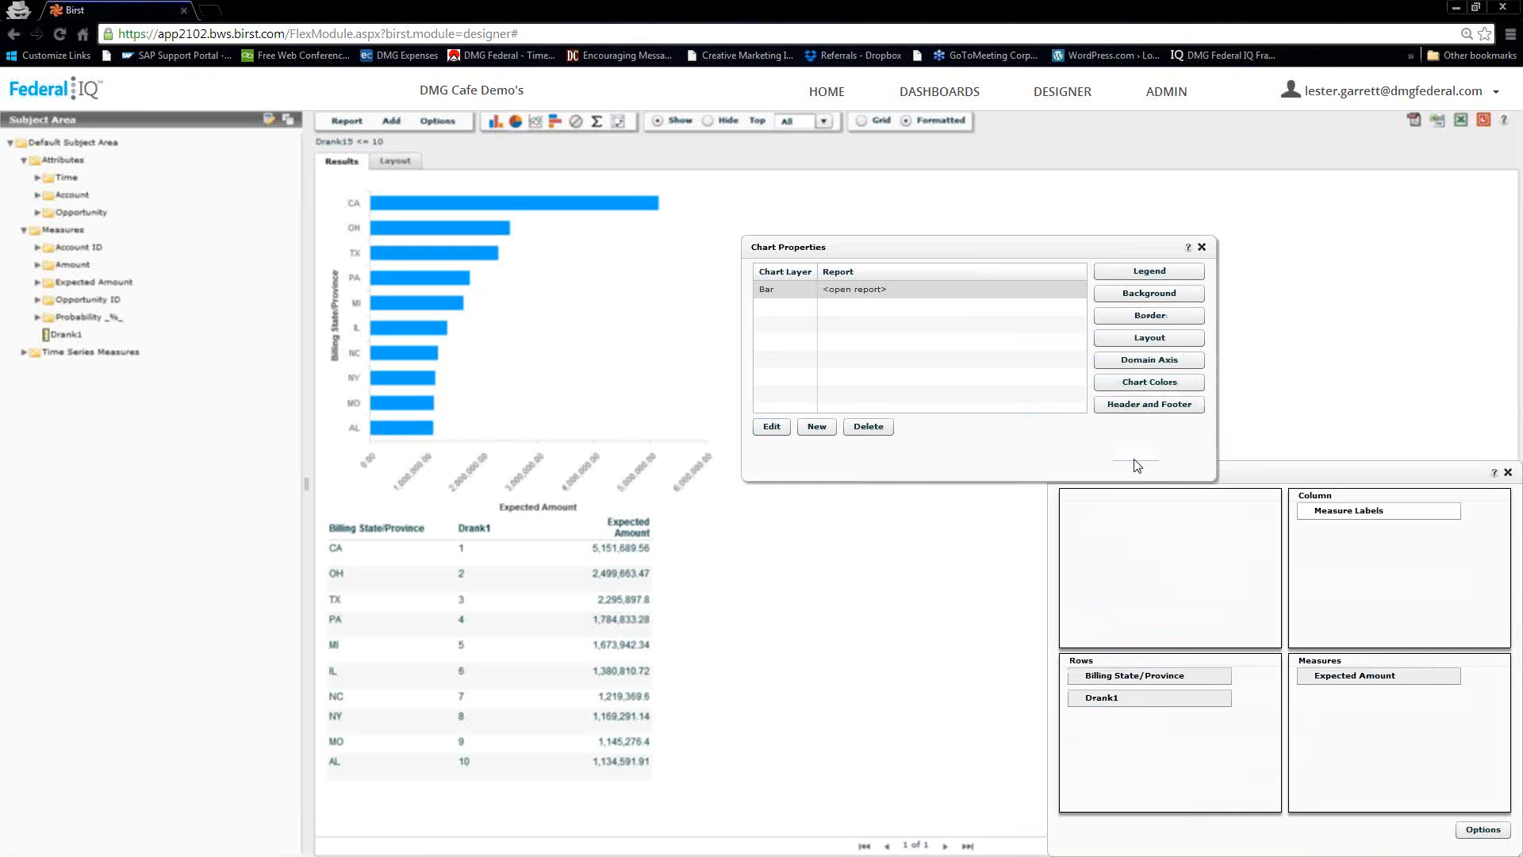
click(1127, 465)
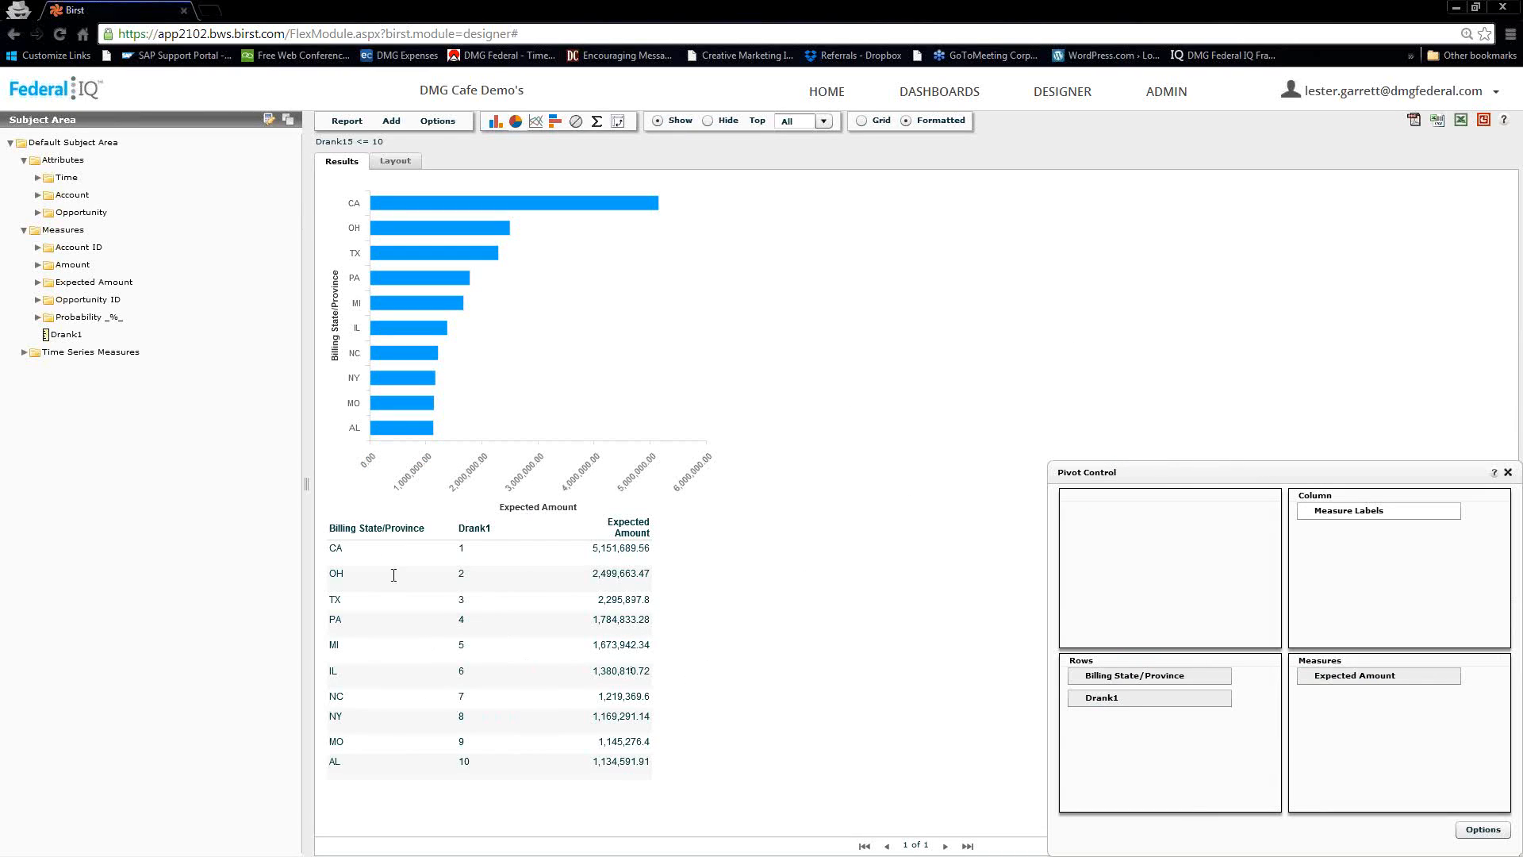
Turn off Show Table in the report properties and save them
click(436, 122)
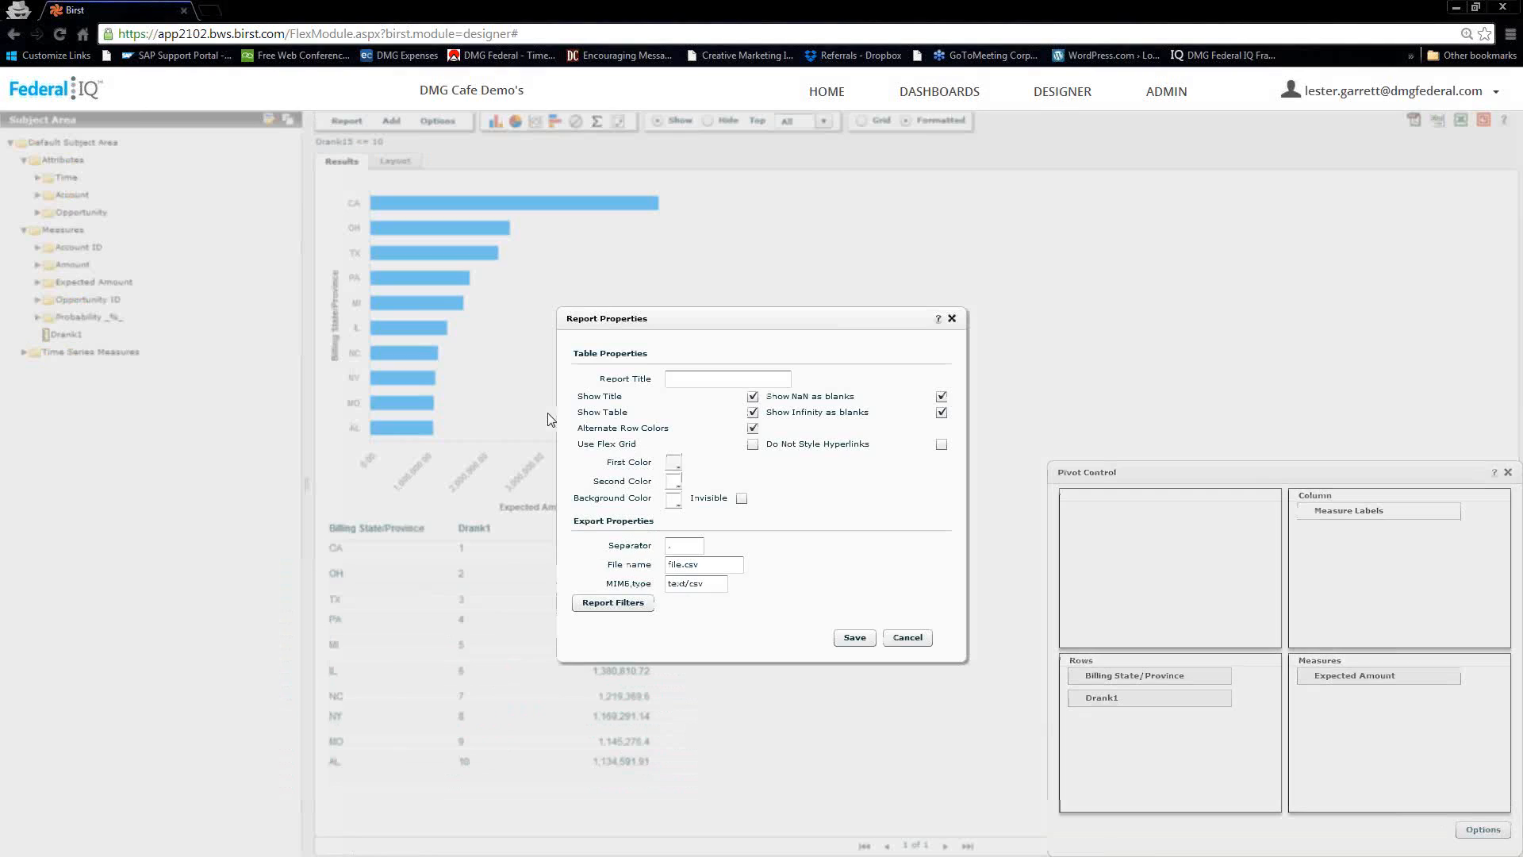
click(753, 412)
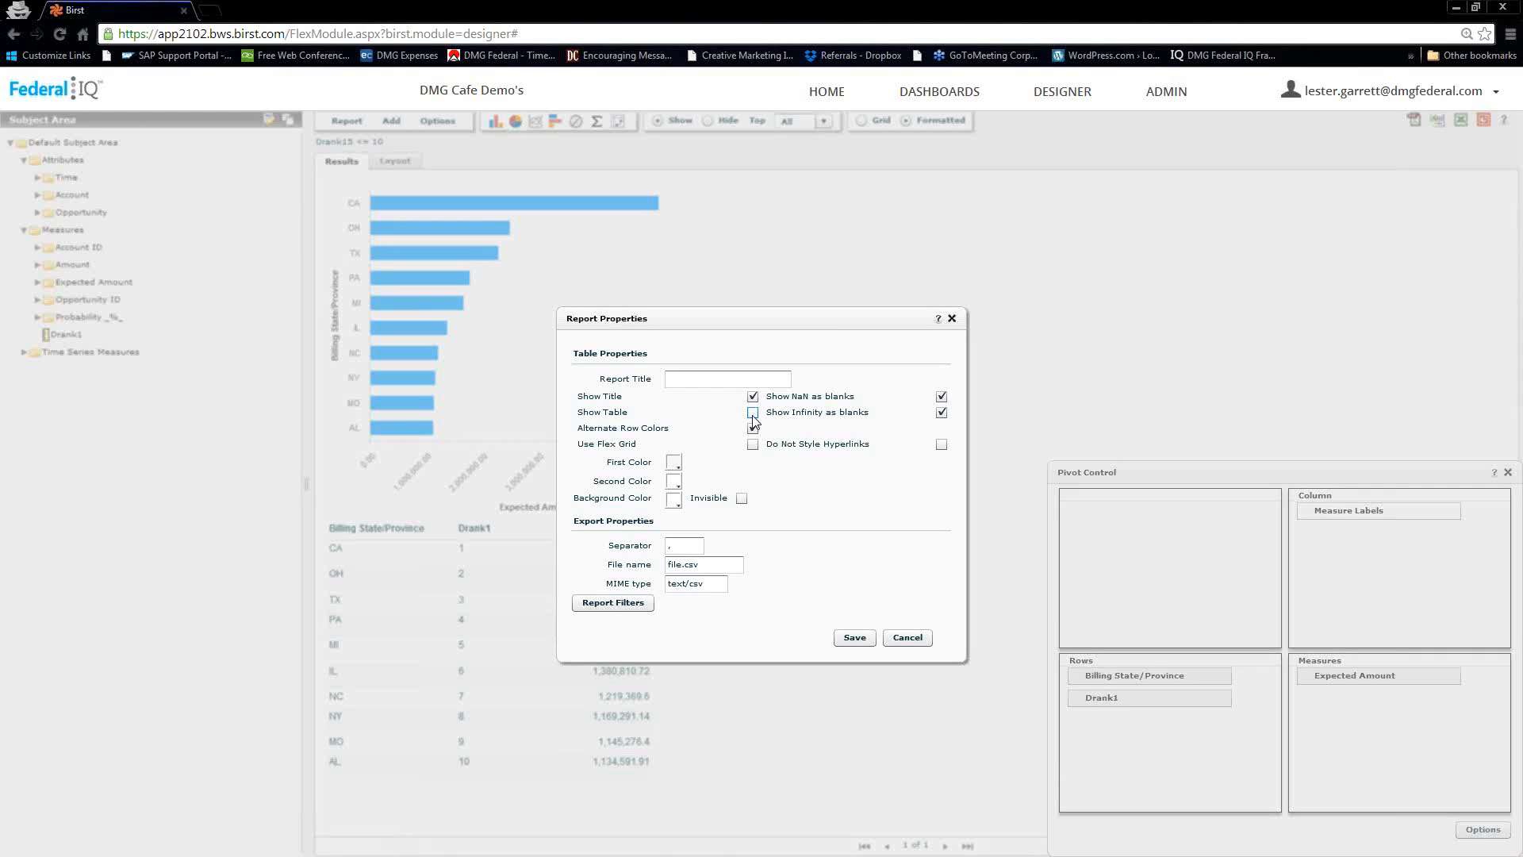
click(854, 638)
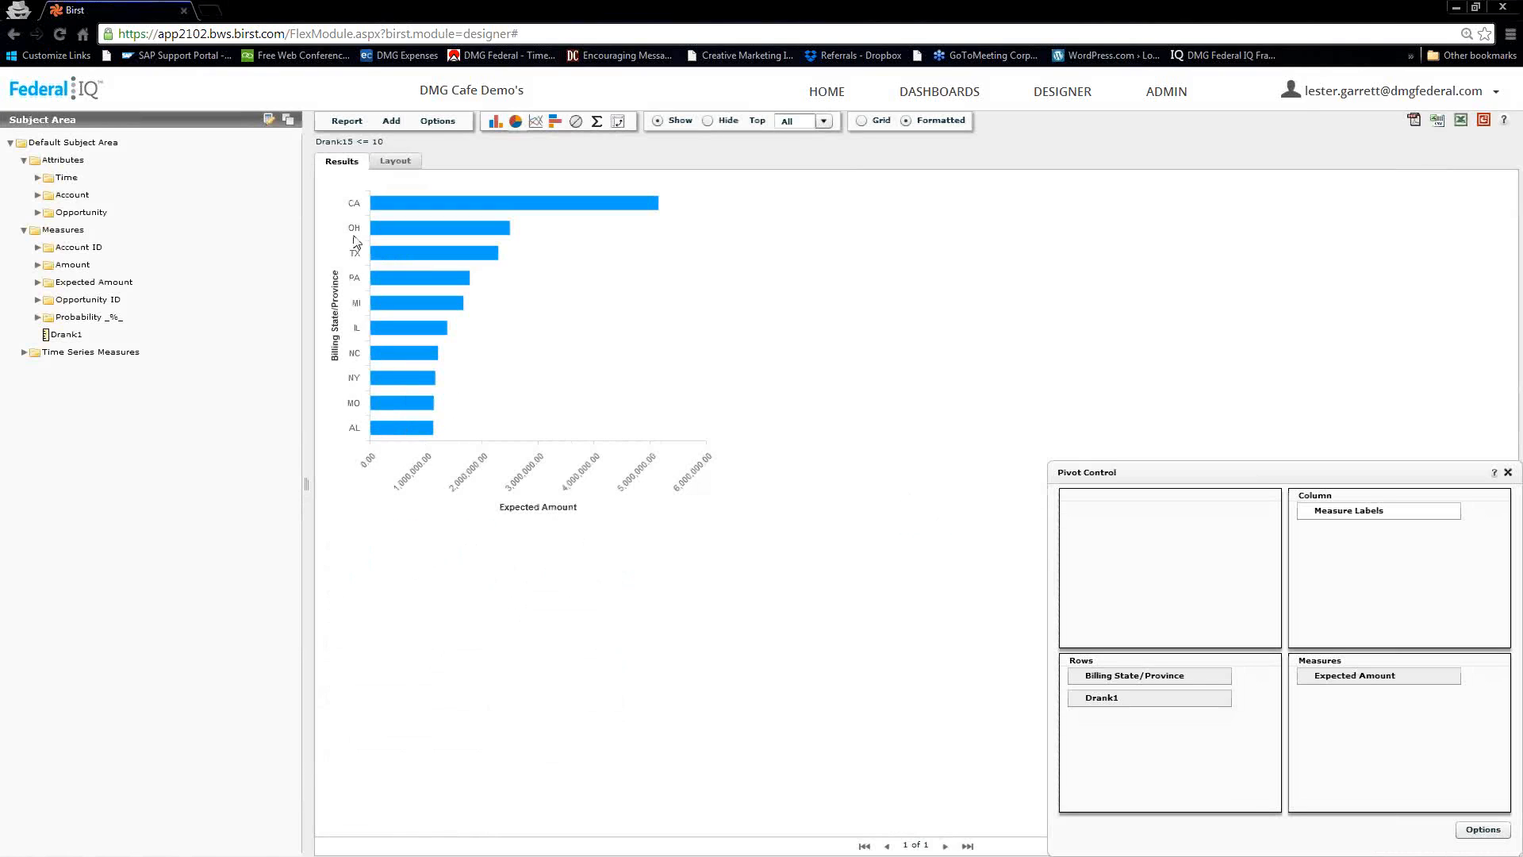
Save the report as Top 10 States in the private user folder
click(347, 123)
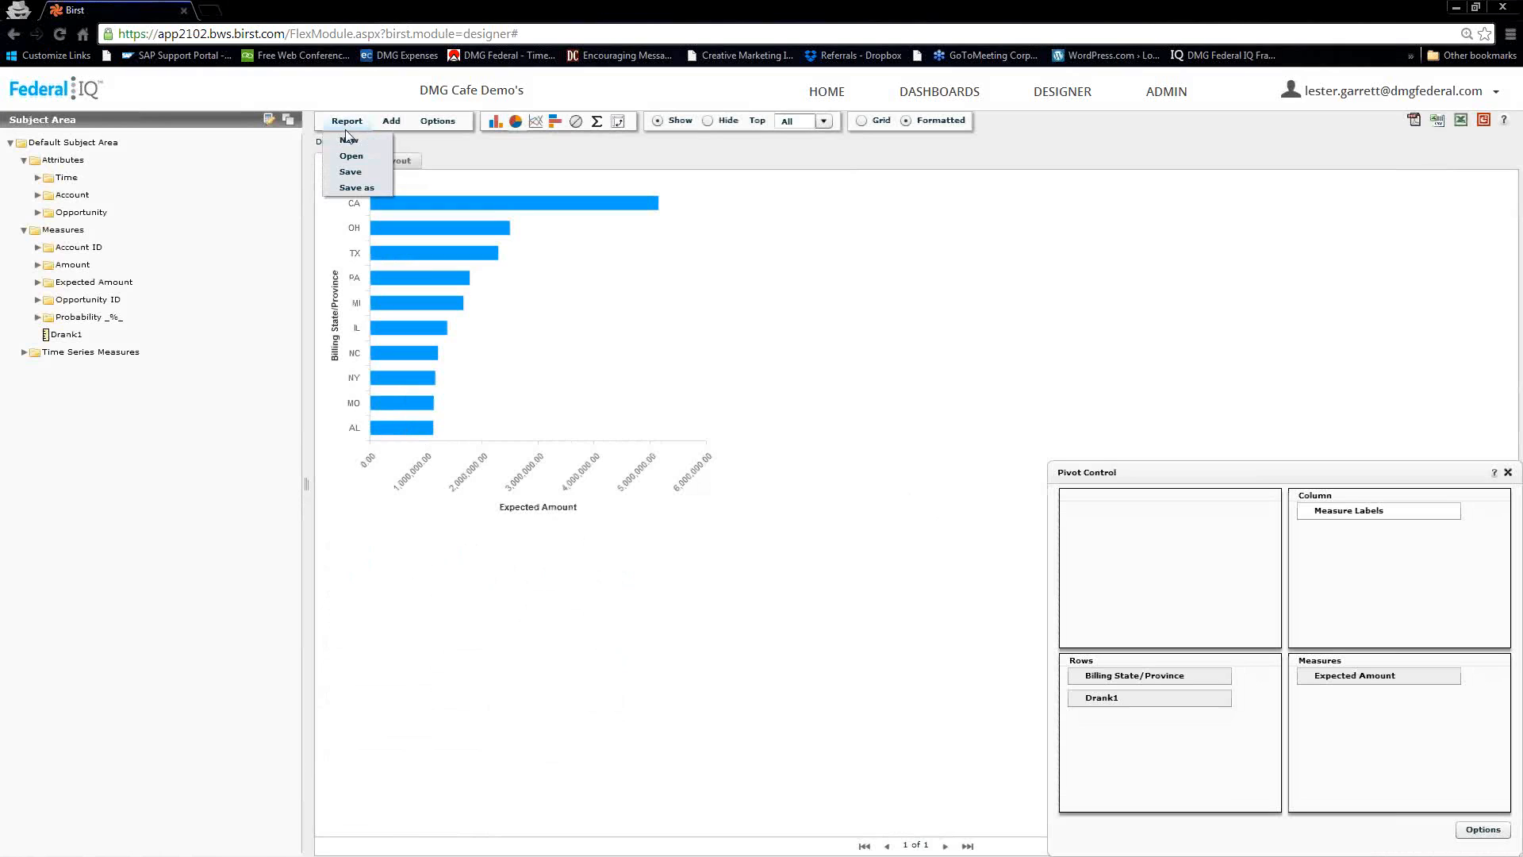
click(354, 187)
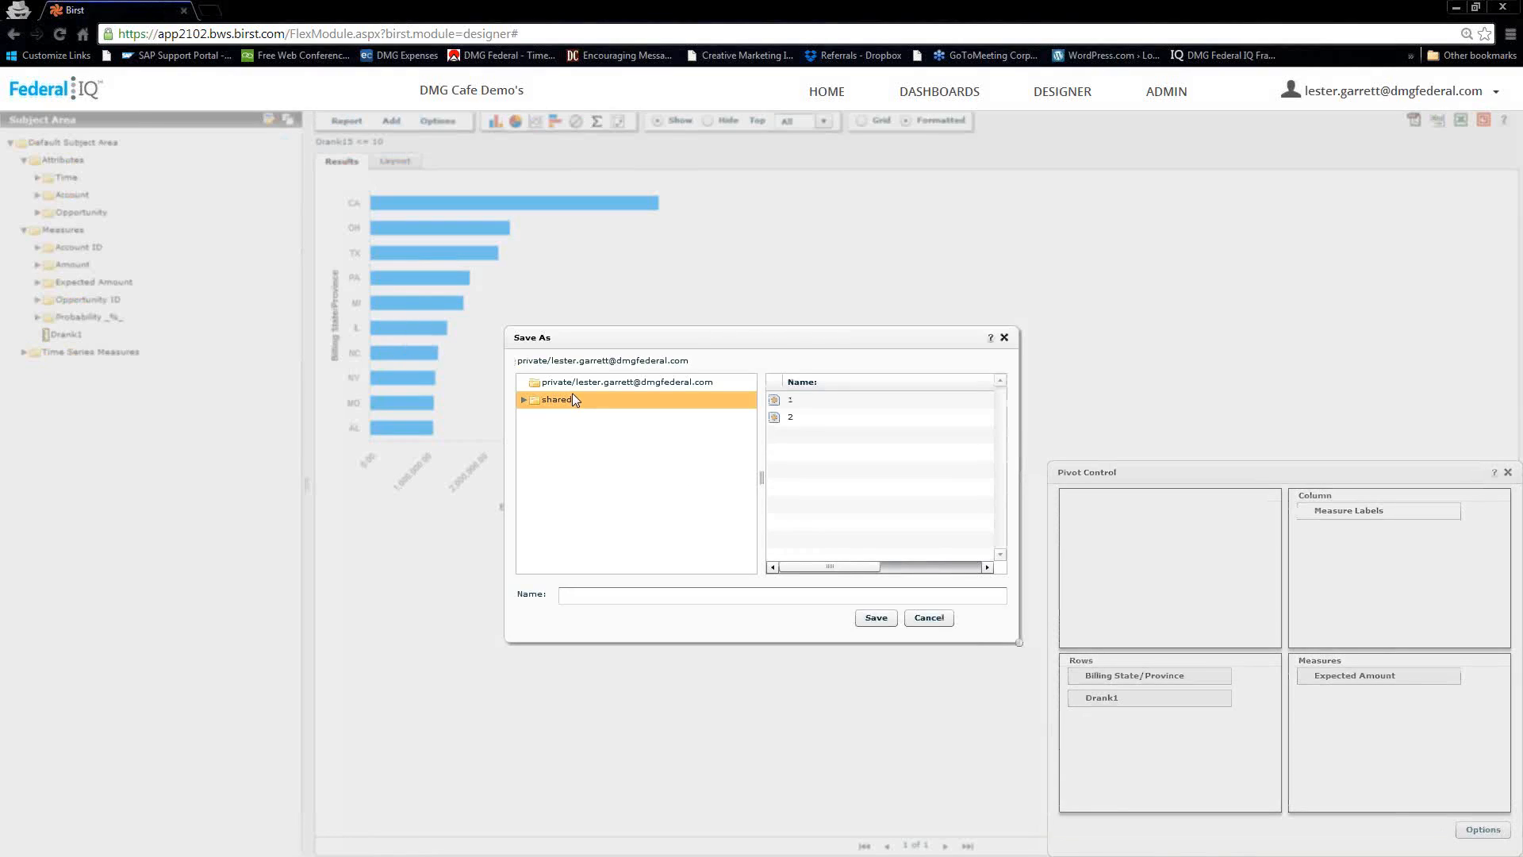
click(569, 389)
click(713, 592)
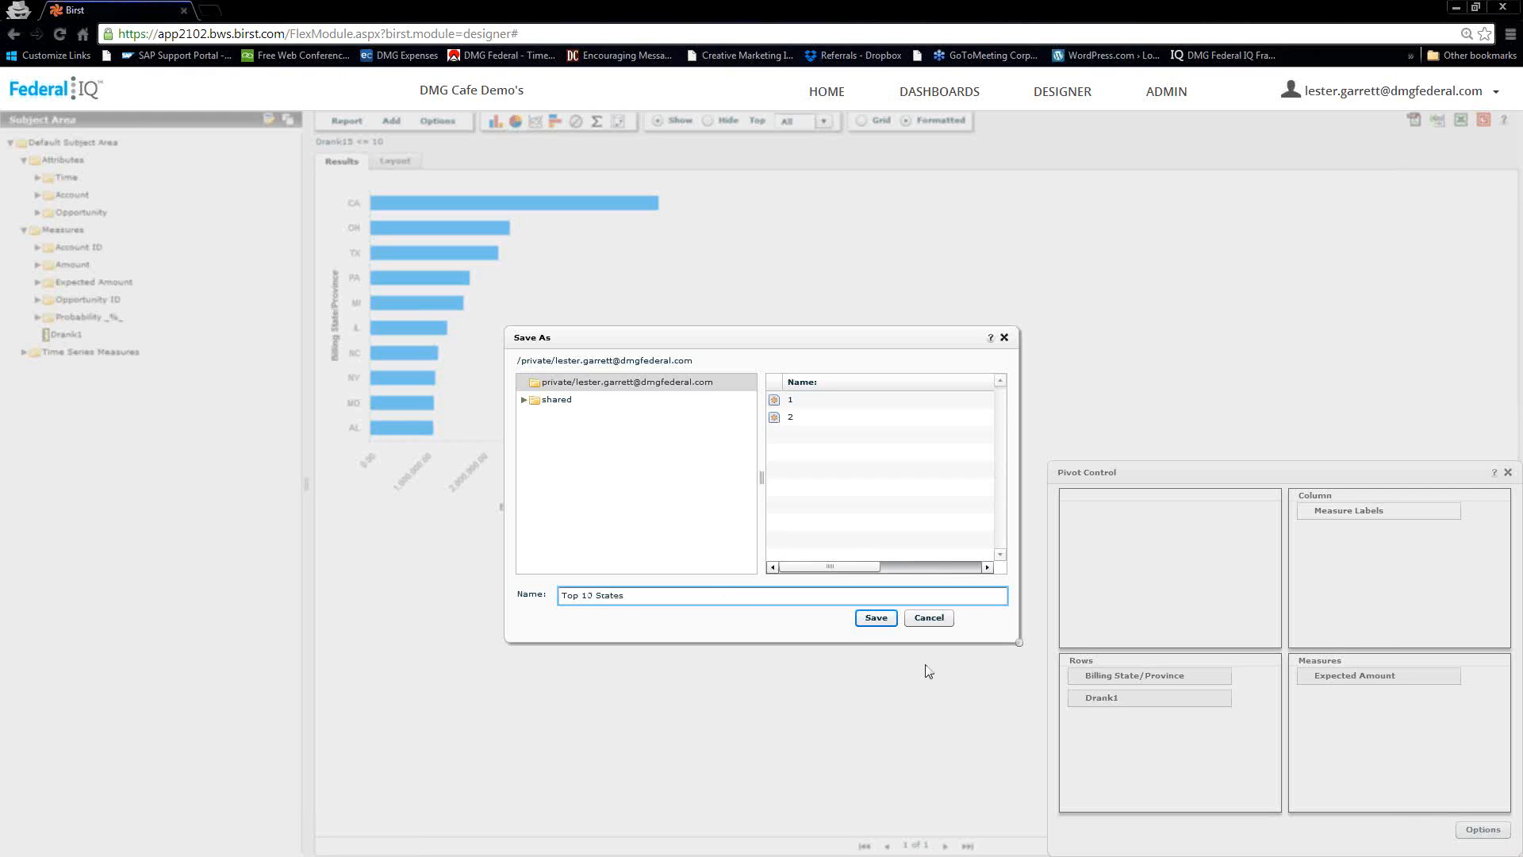
click(869, 618)
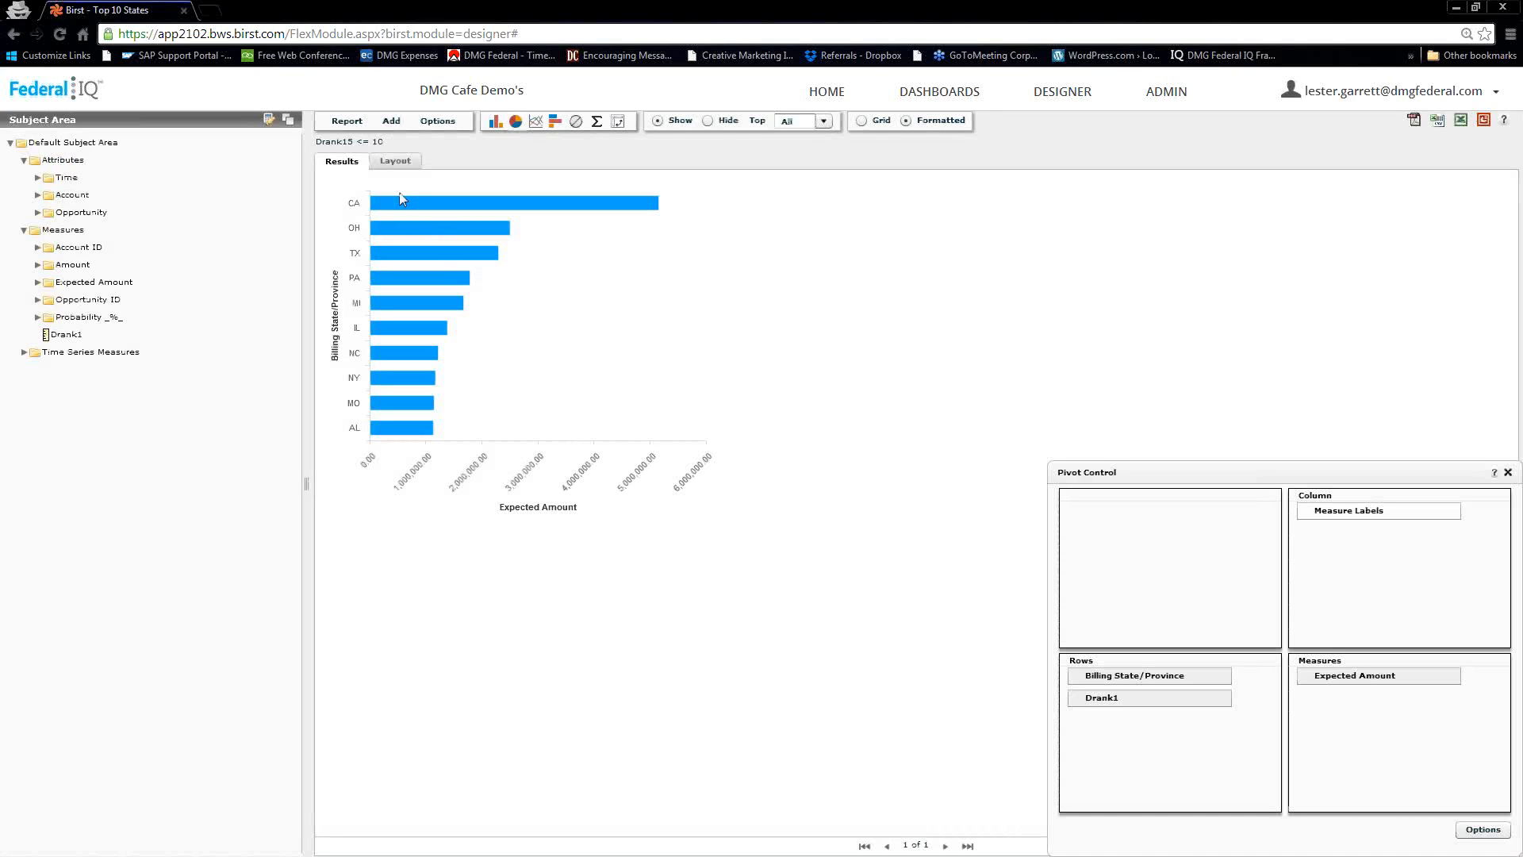
Start a new report and add the Stage attribute from Opportunity to it
click(345, 123)
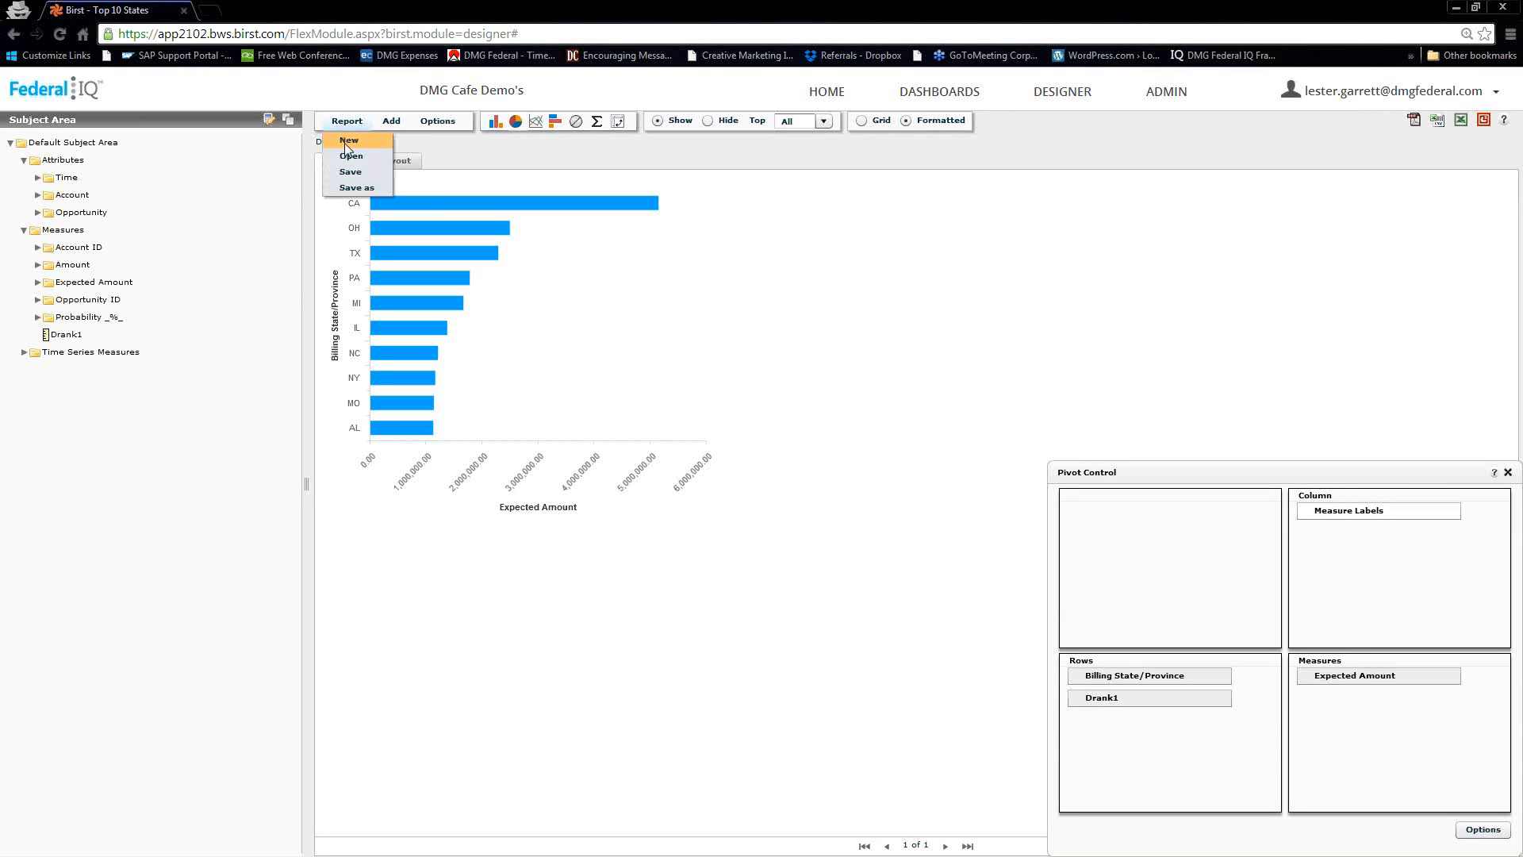
click(345, 142)
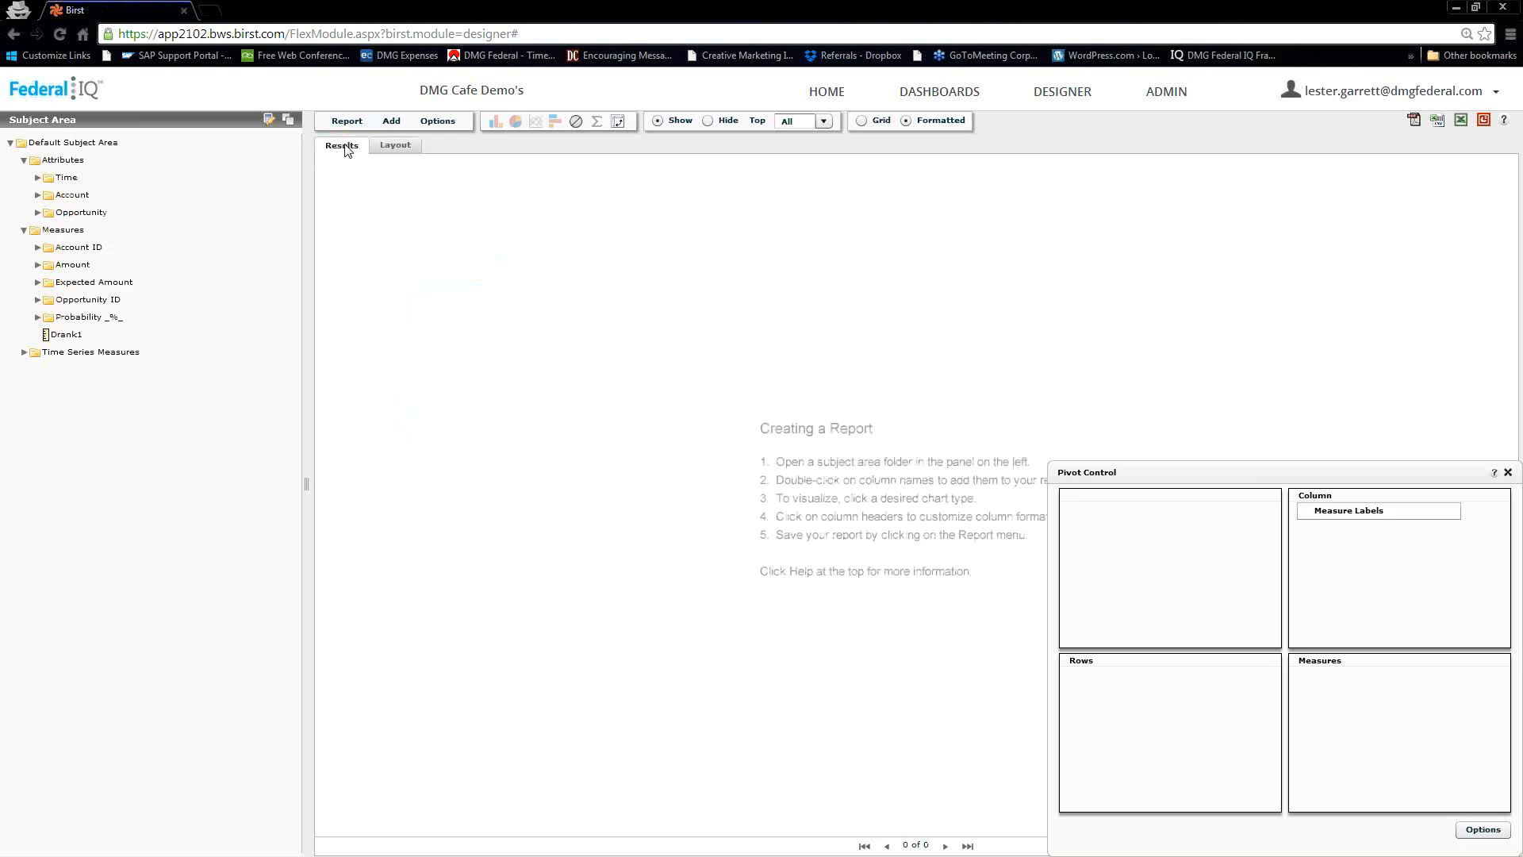
click(36, 212)
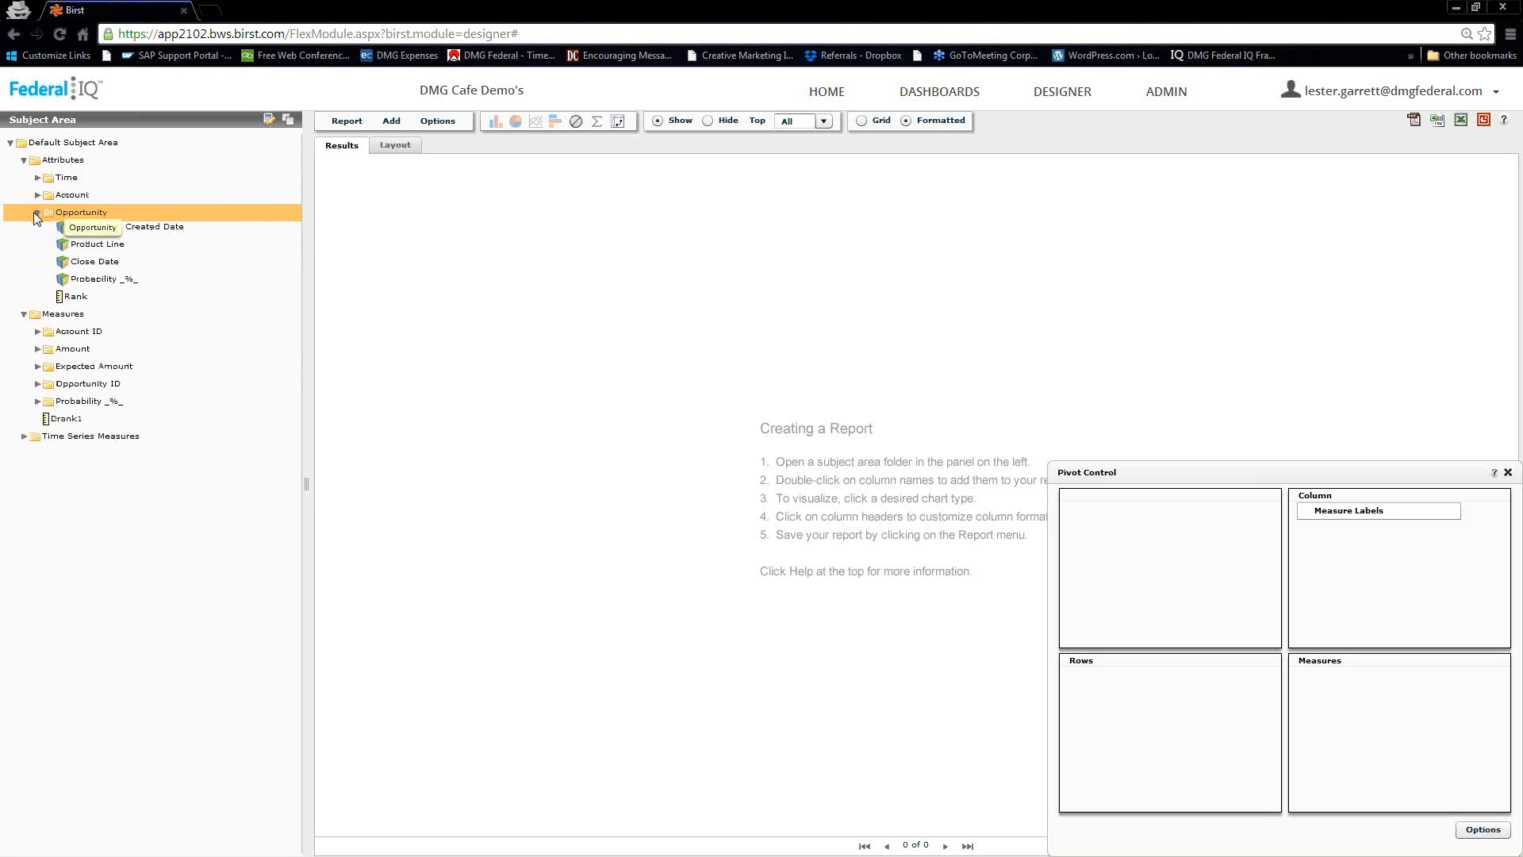
click(74, 284)
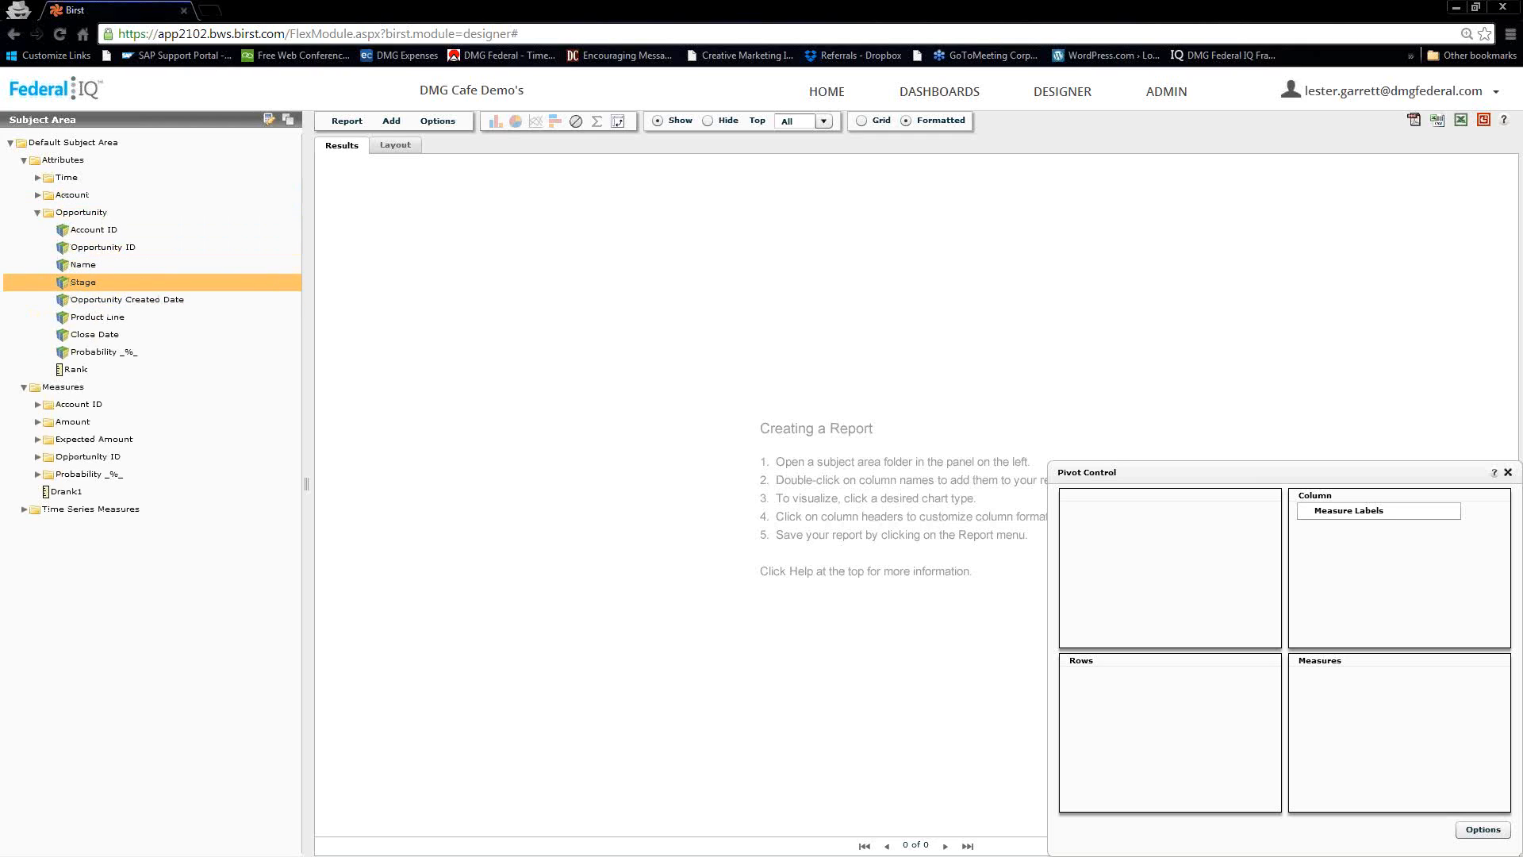
double_click(70, 282)
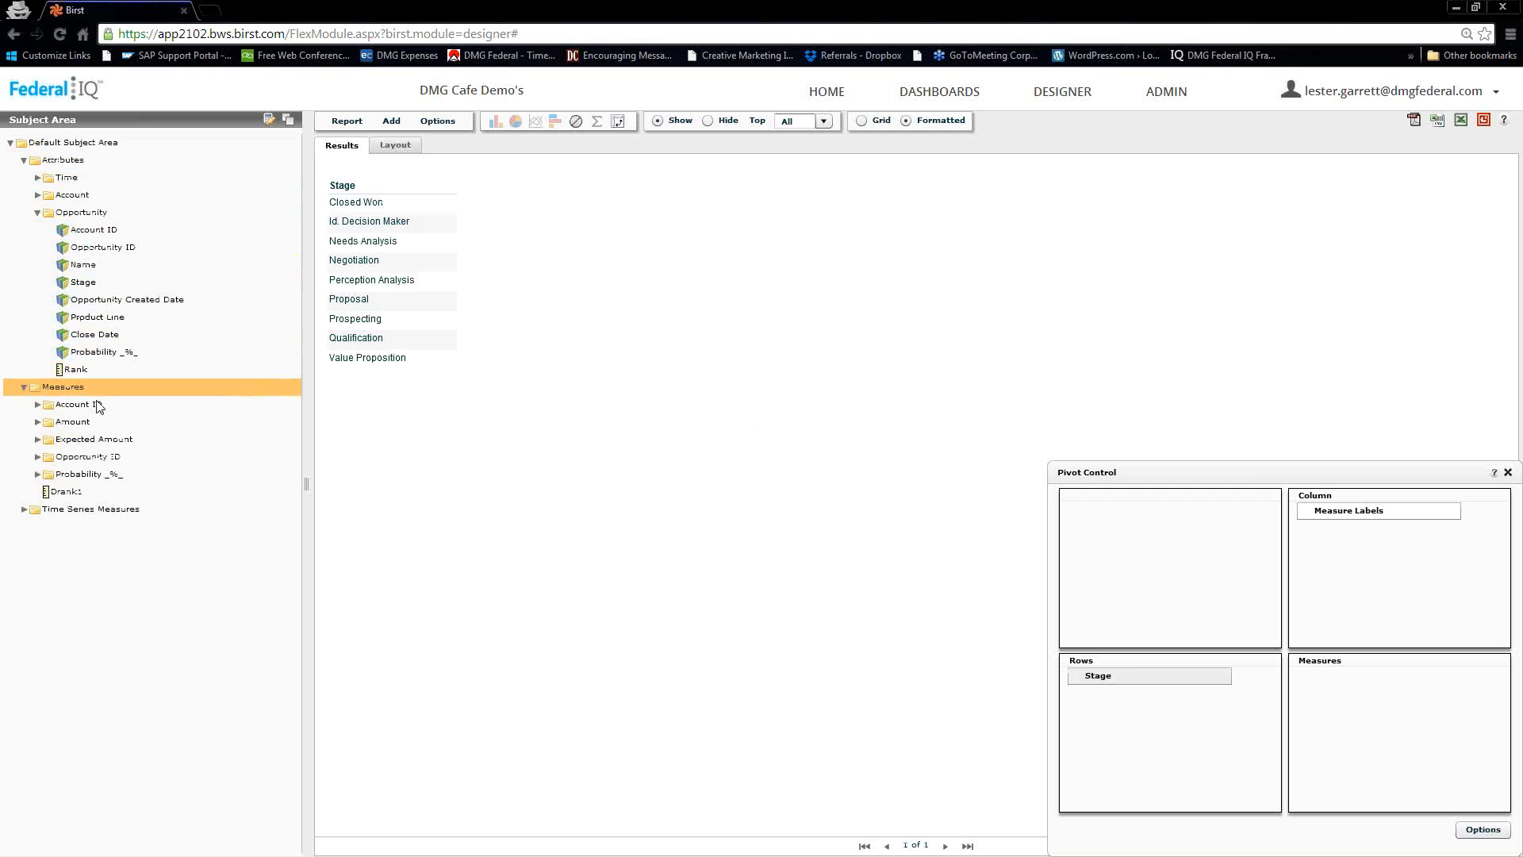
Add the load-date Sum of Expected Amount to the Stage report
click(38, 438)
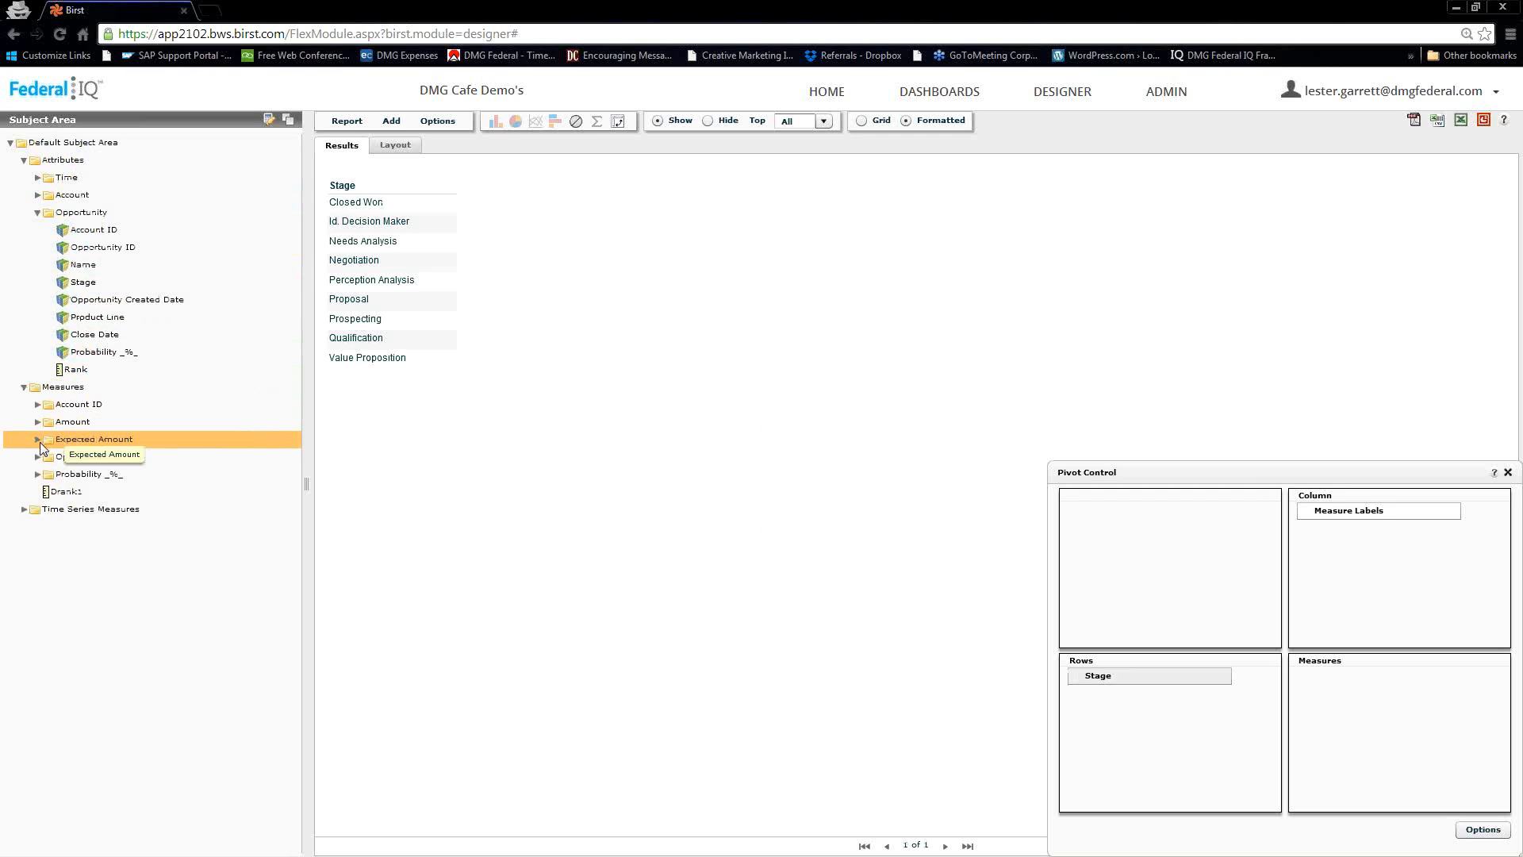
click(51, 456)
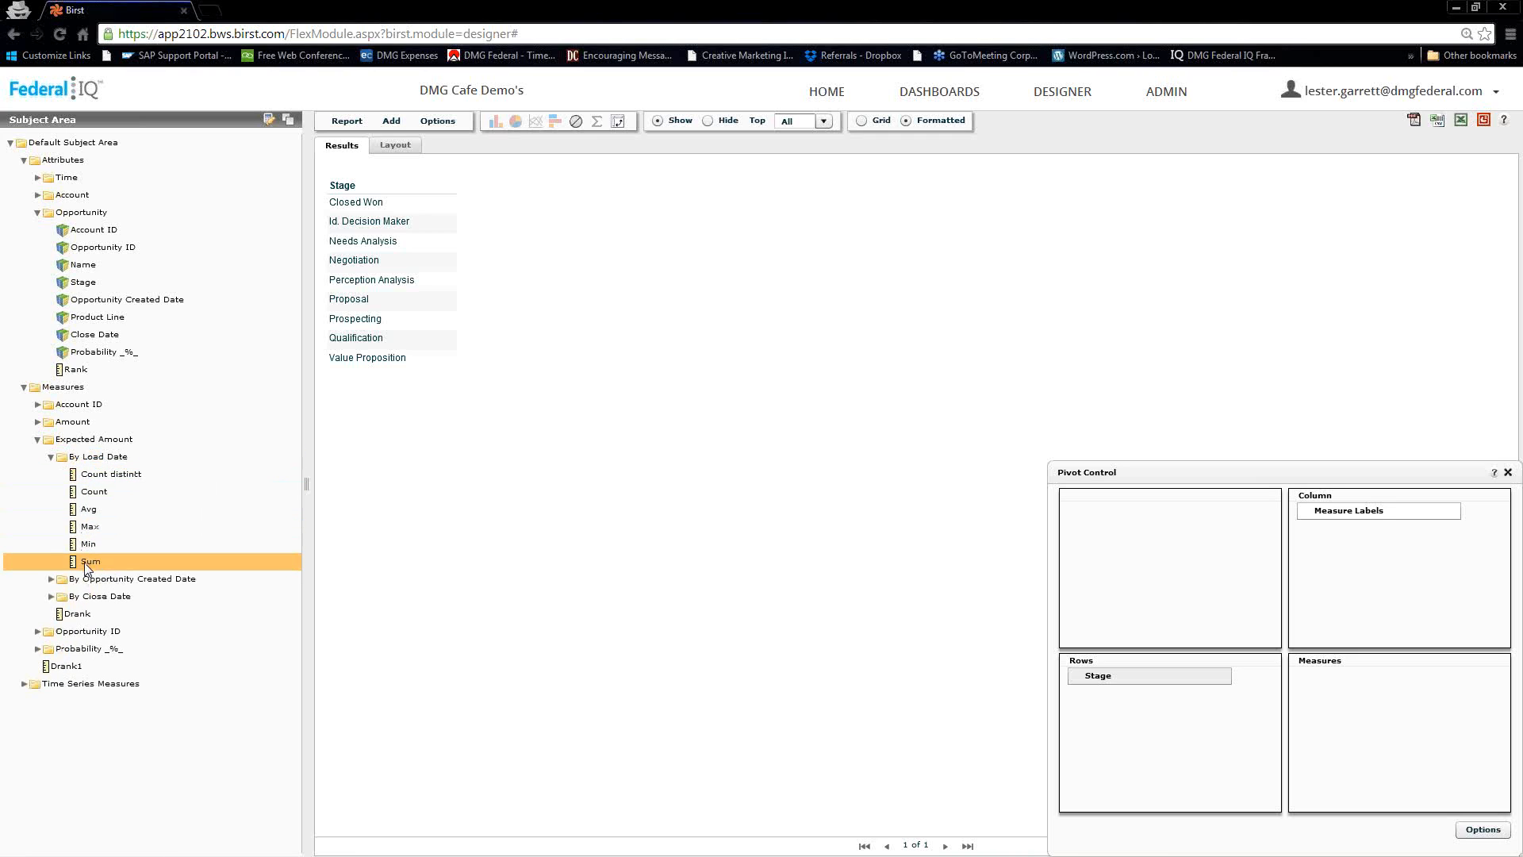
double_click(86, 563)
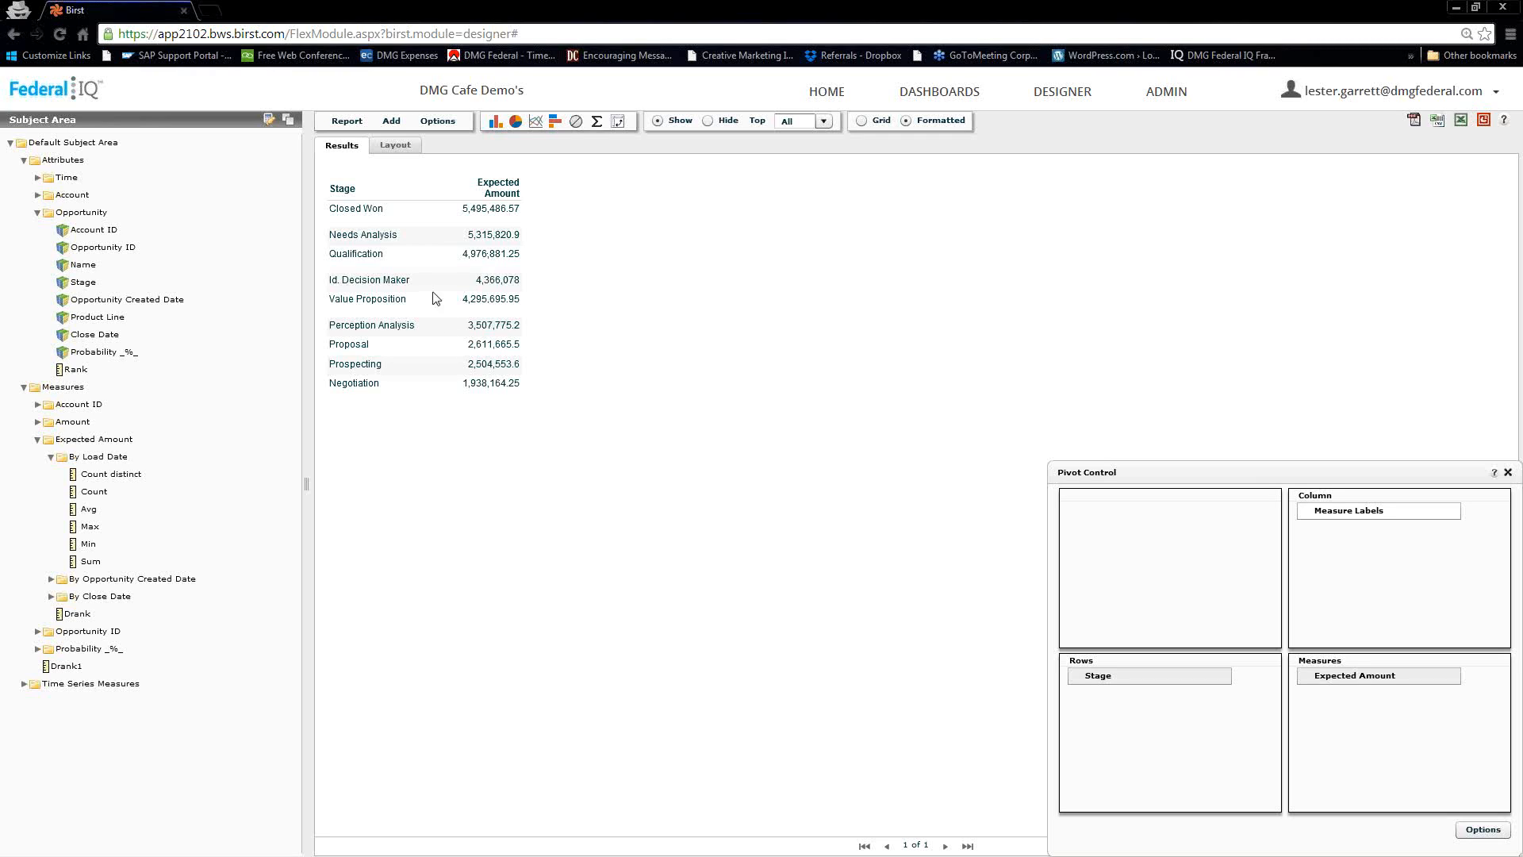
Add a Pie chart to the Stage report with Stage as category and Expected Amount as series
click(391, 125)
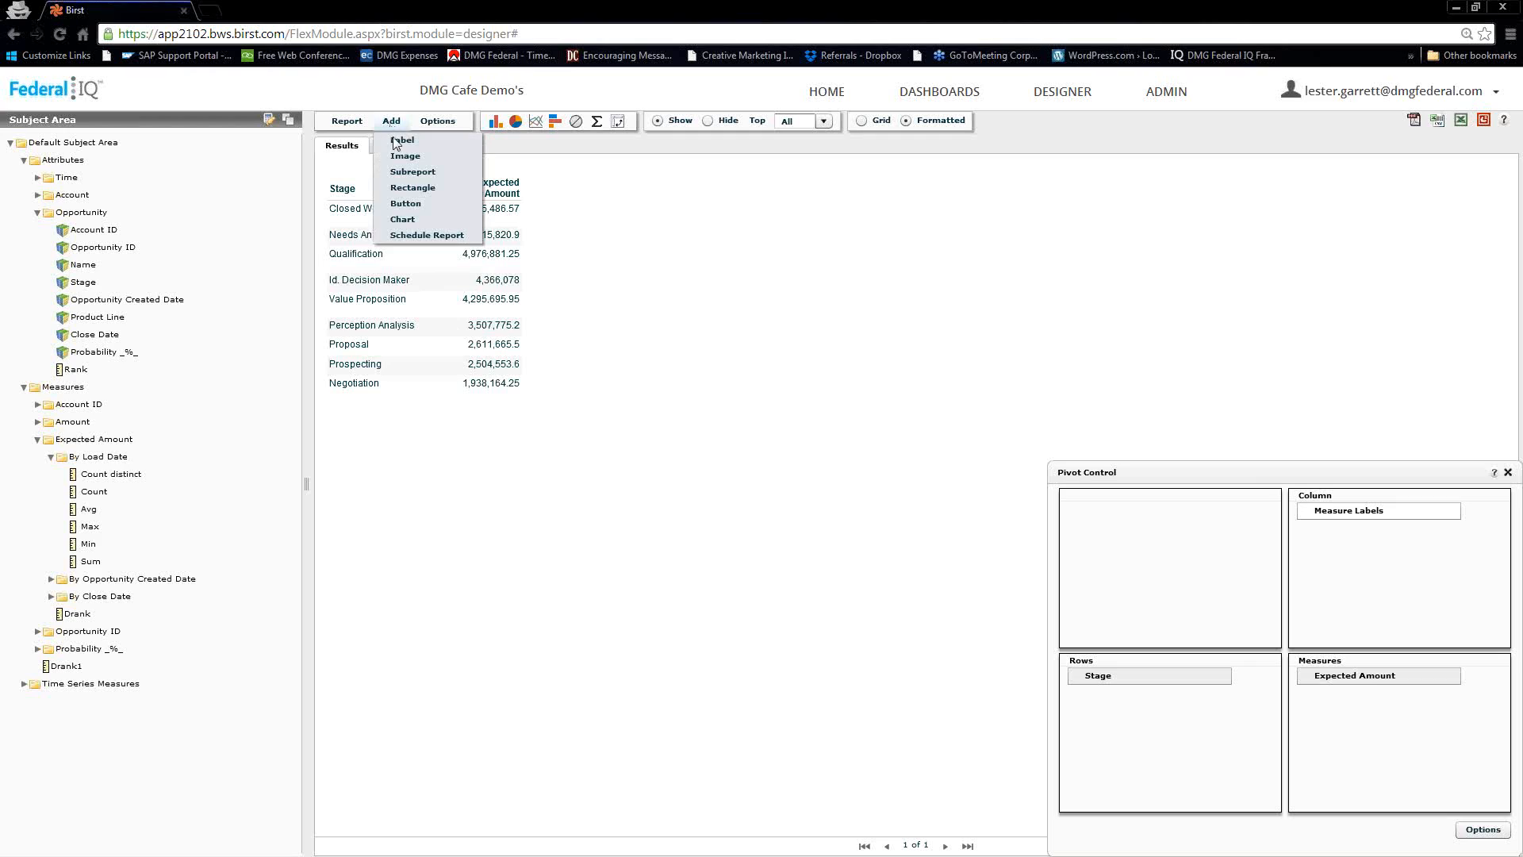
click(396, 217)
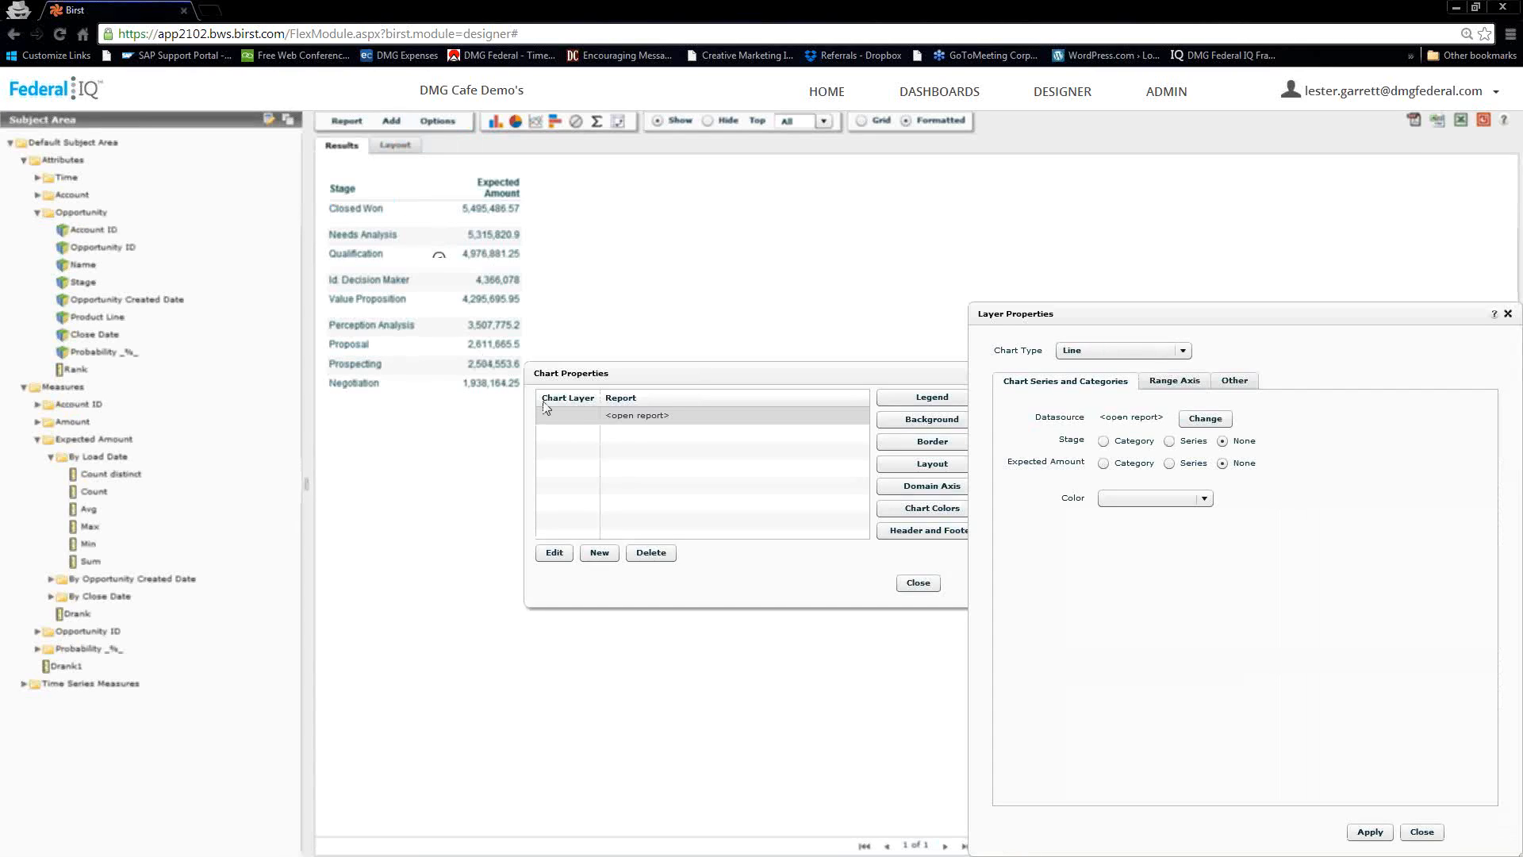
click(1182, 349)
scroll(1122, 391, up, 4)
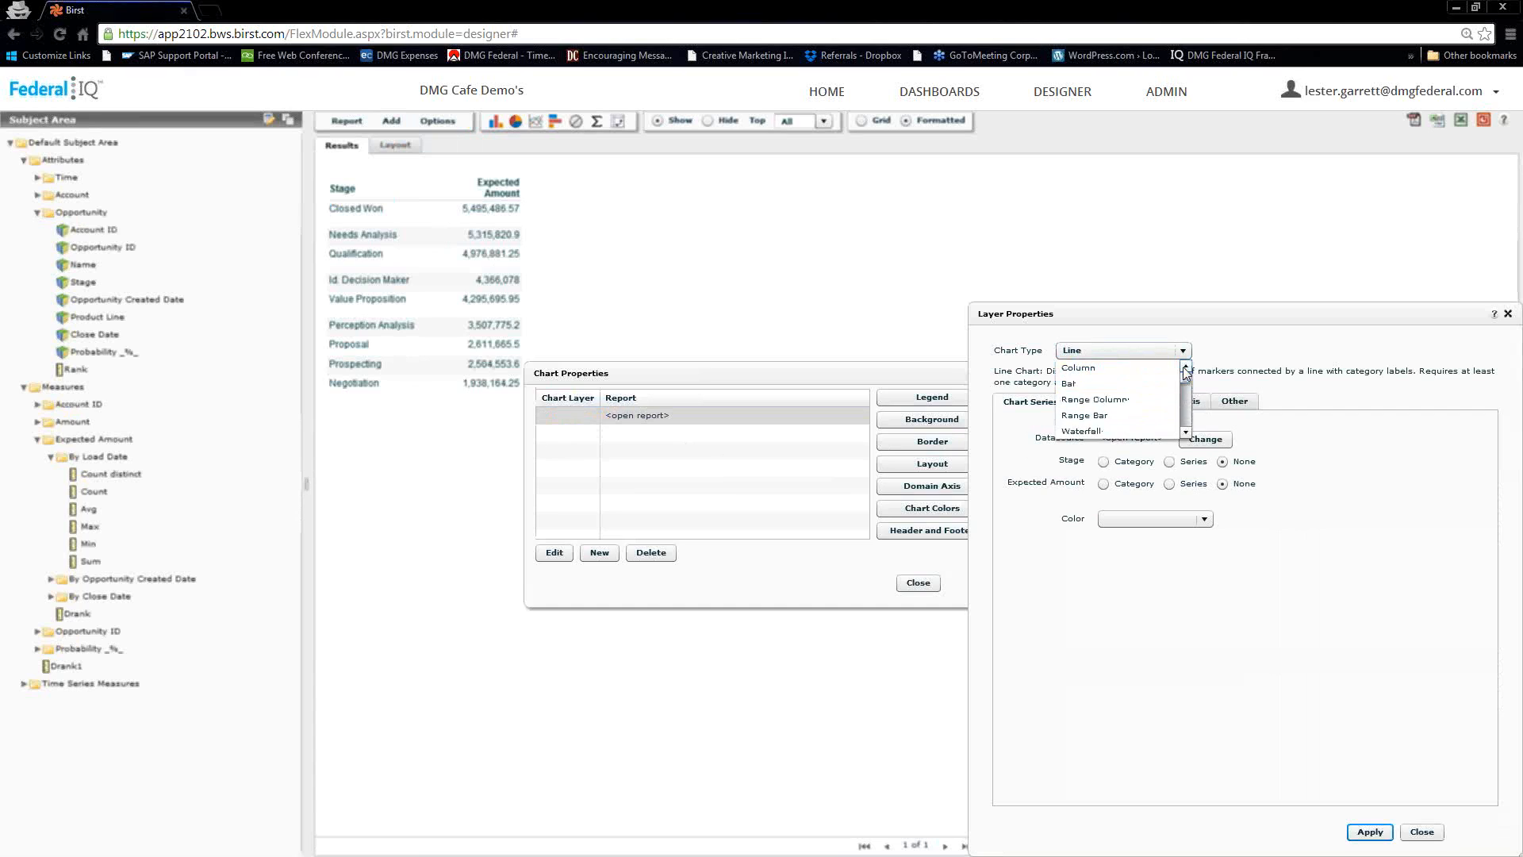
click(1183, 419)
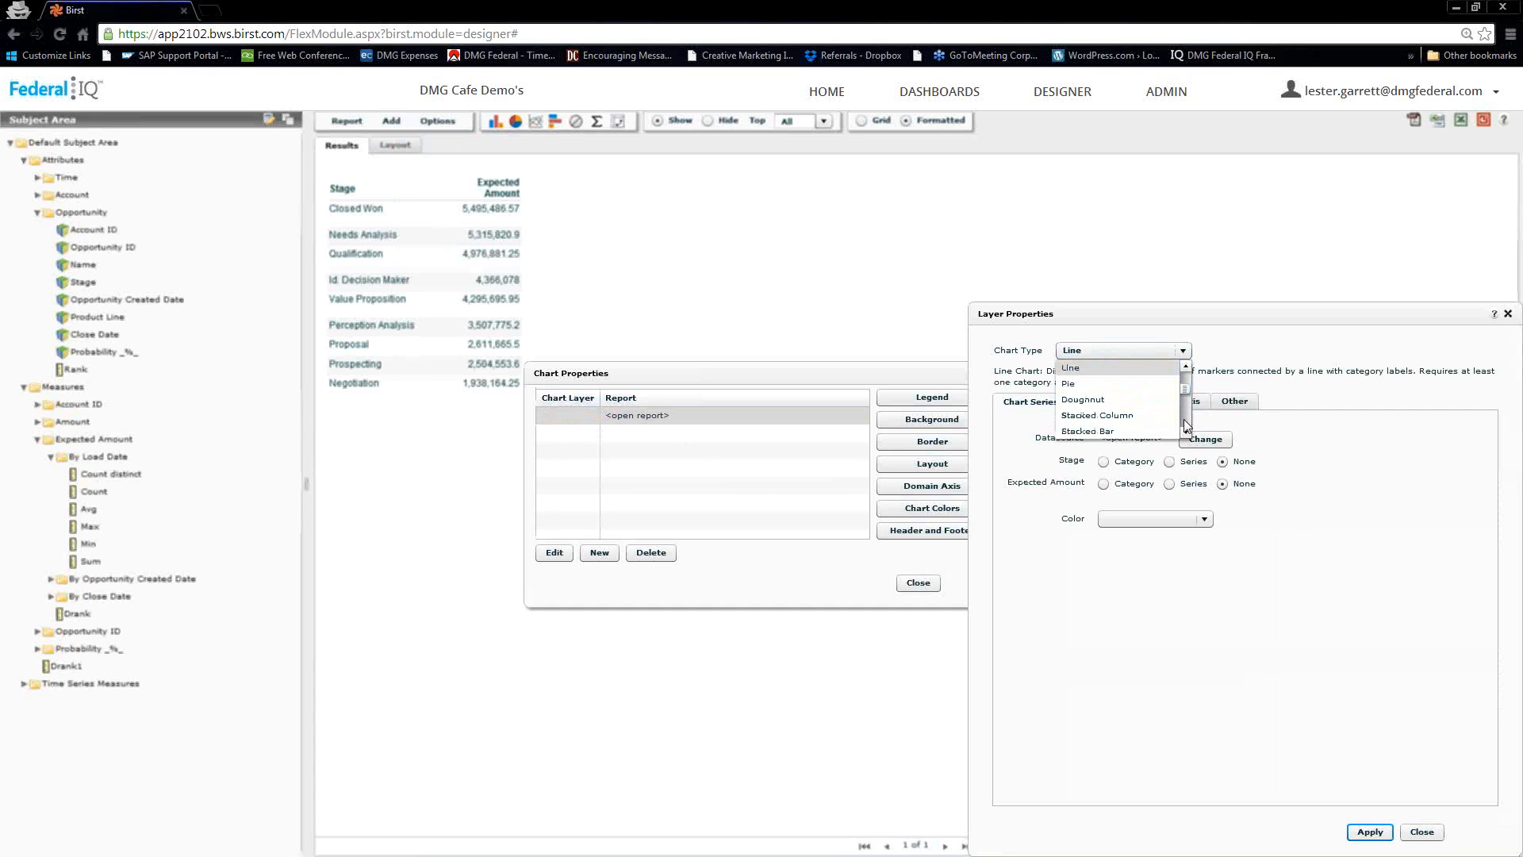
click(1079, 383)
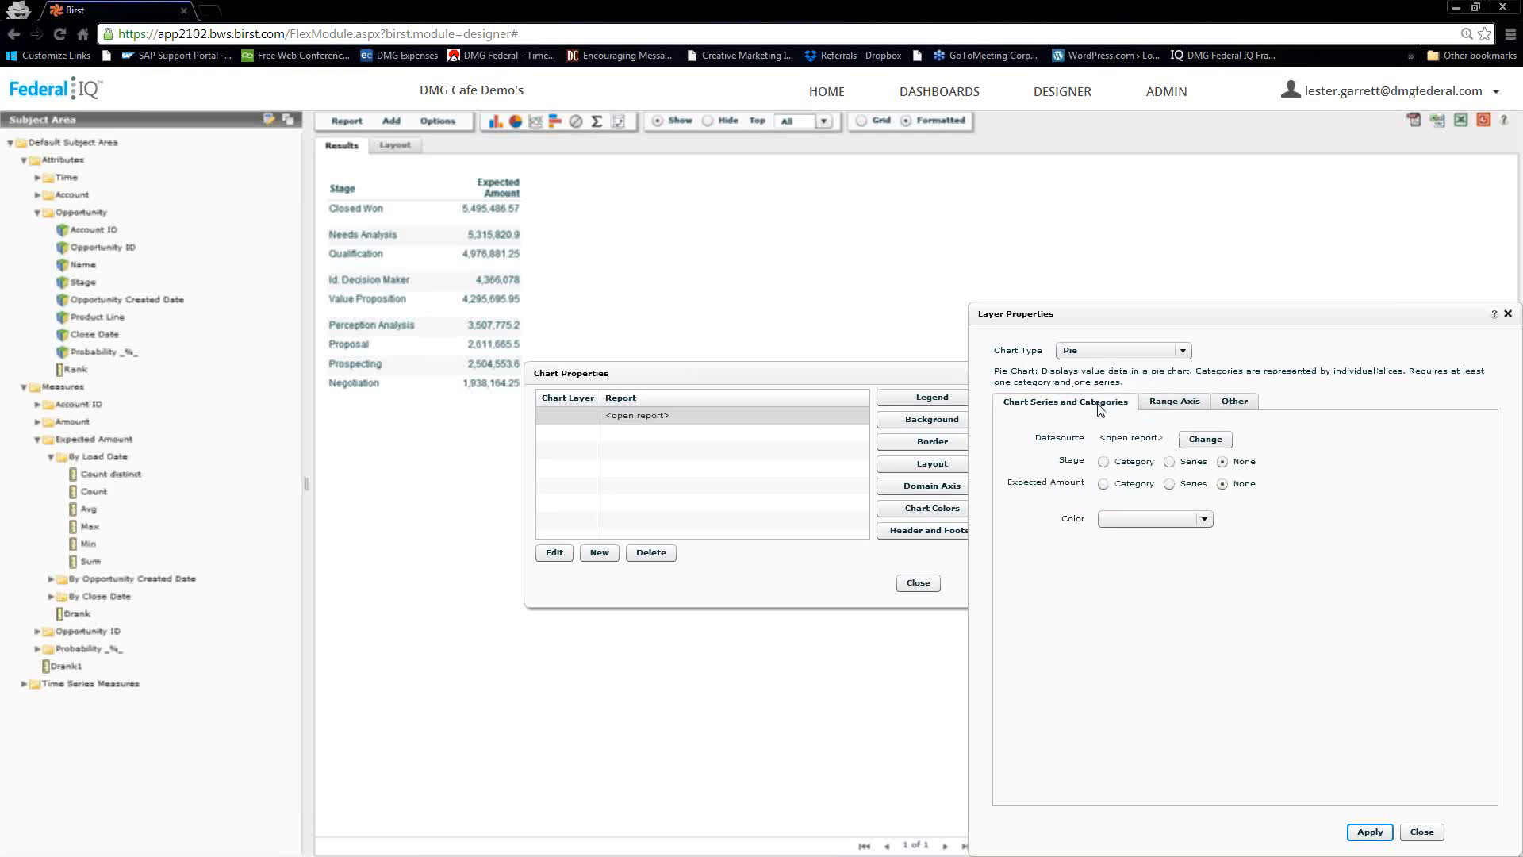
click(1104, 462)
click(1370, 831)
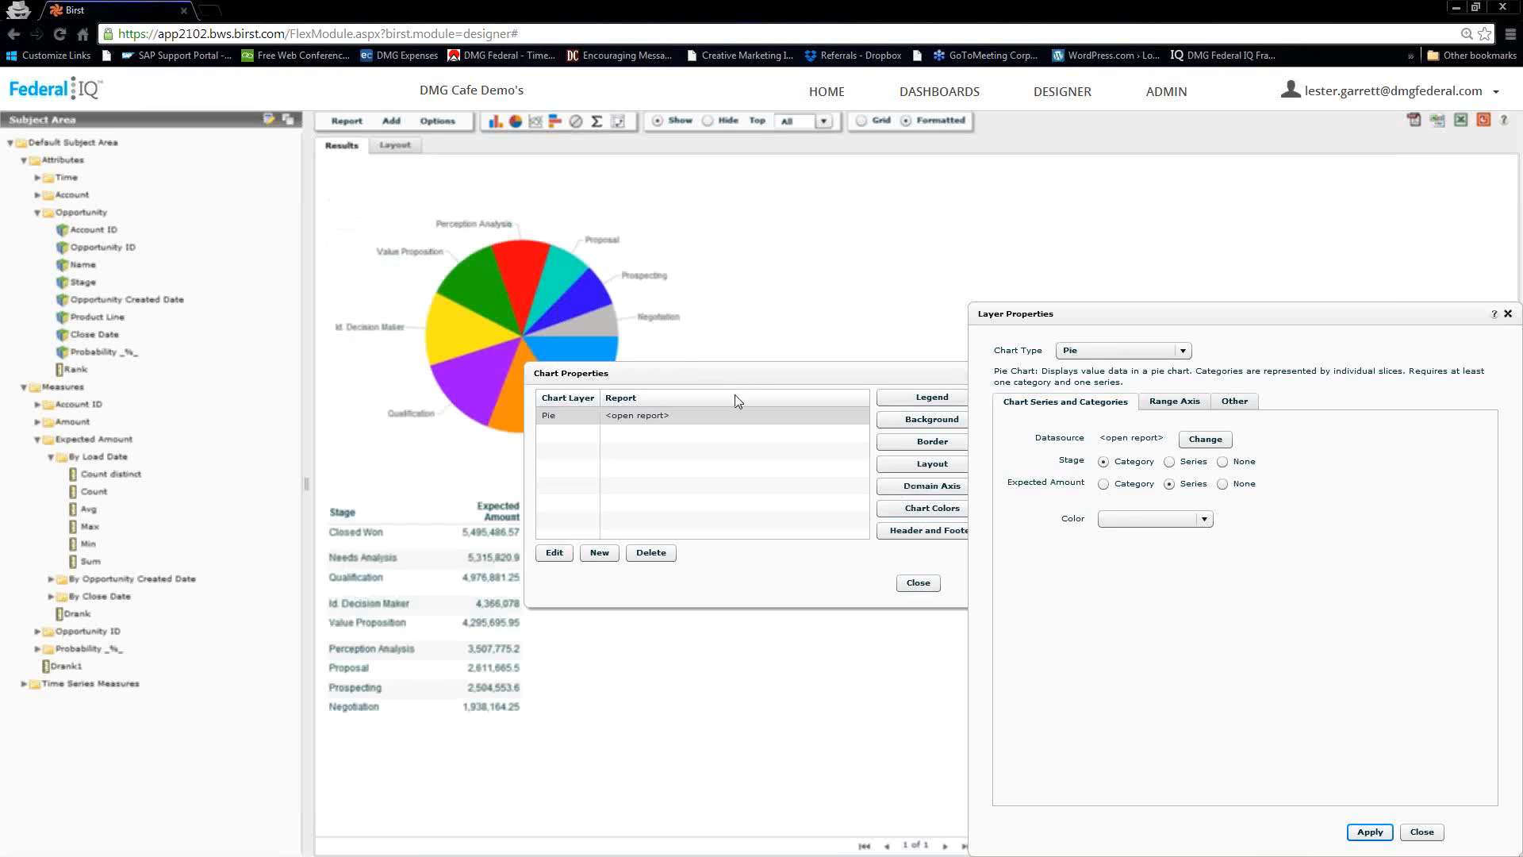
click(1422, 832)
drag(757, 386, 772, 312)
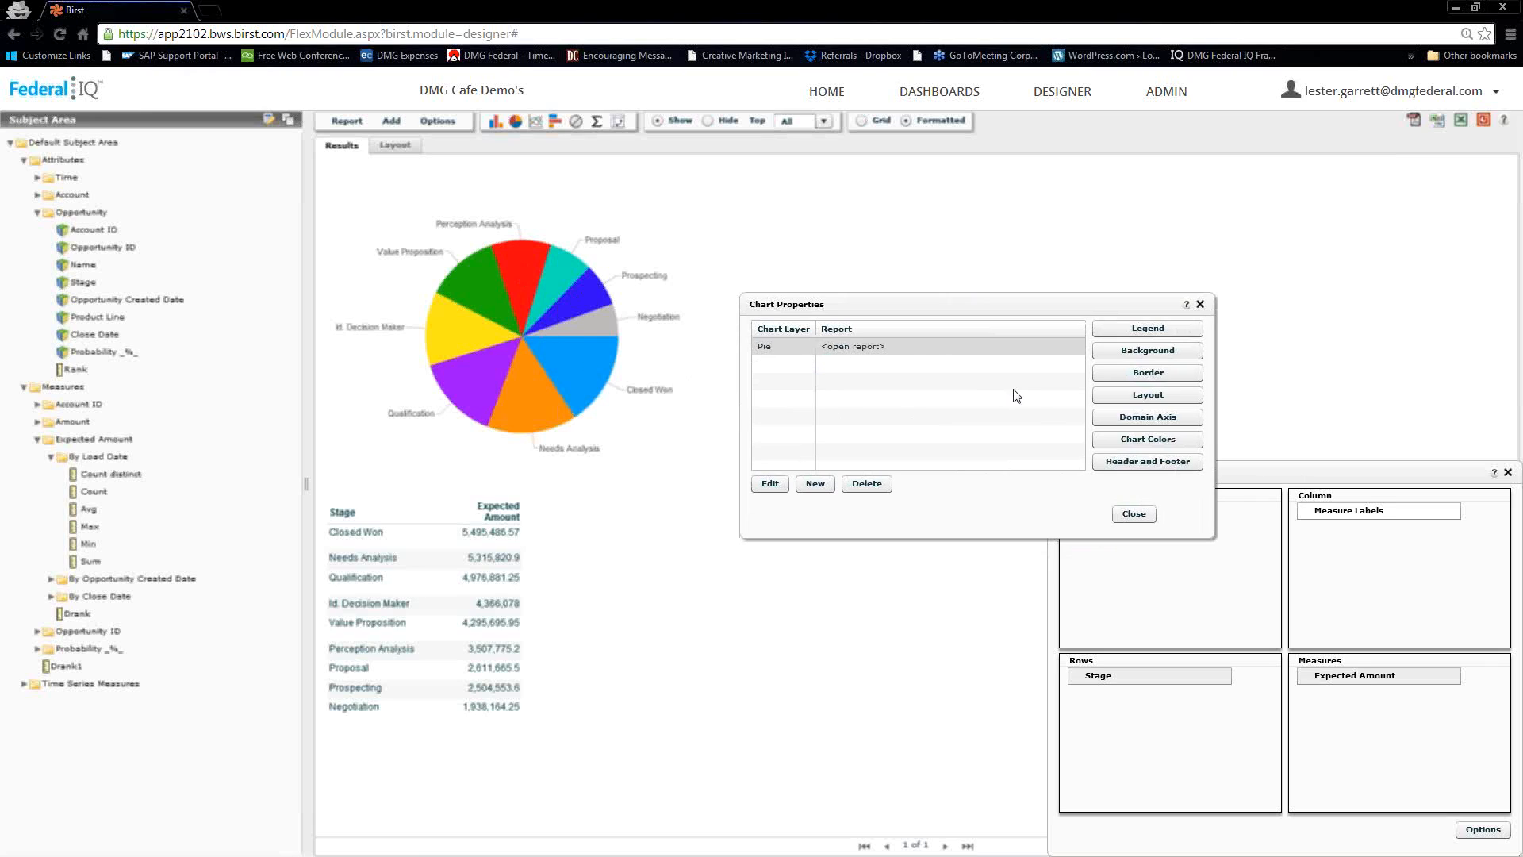
Turn on three-dimensional rendering for the Stage pie chart and apply it
click(1136, 400)
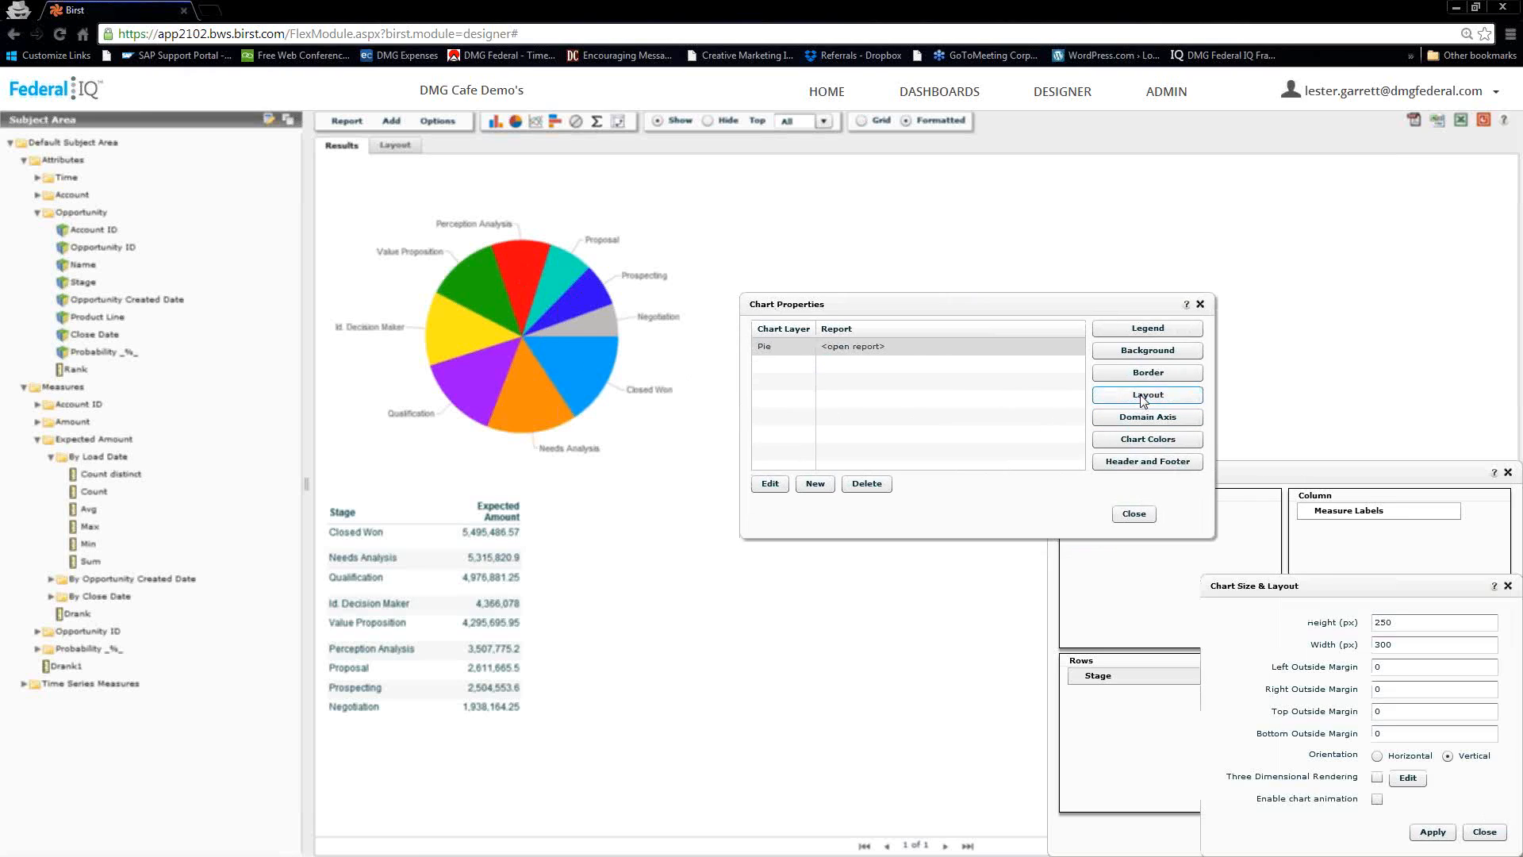
click(1377, 777)
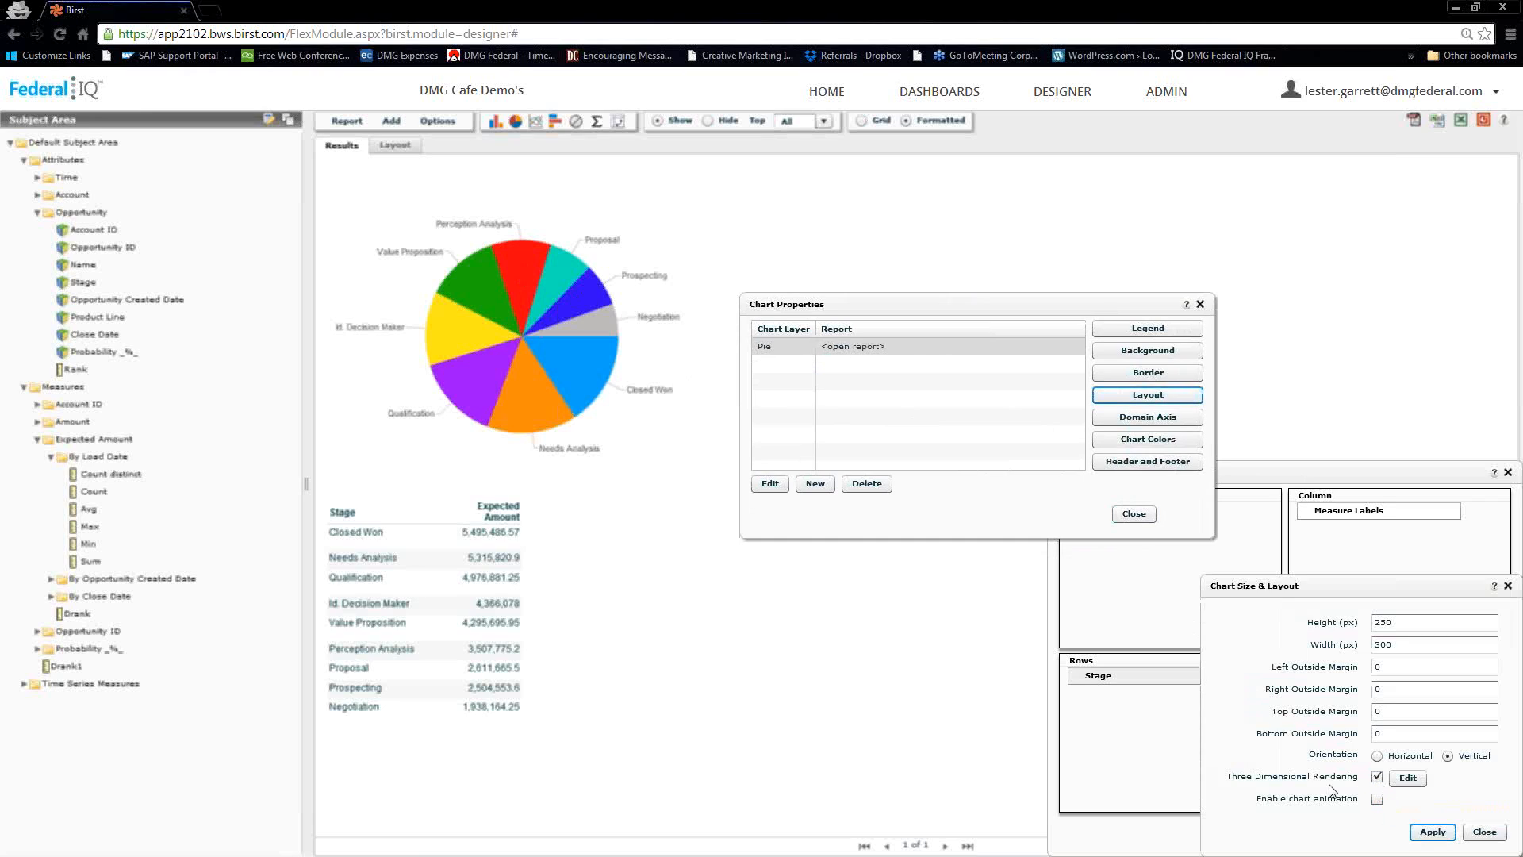
click(1433, 831)
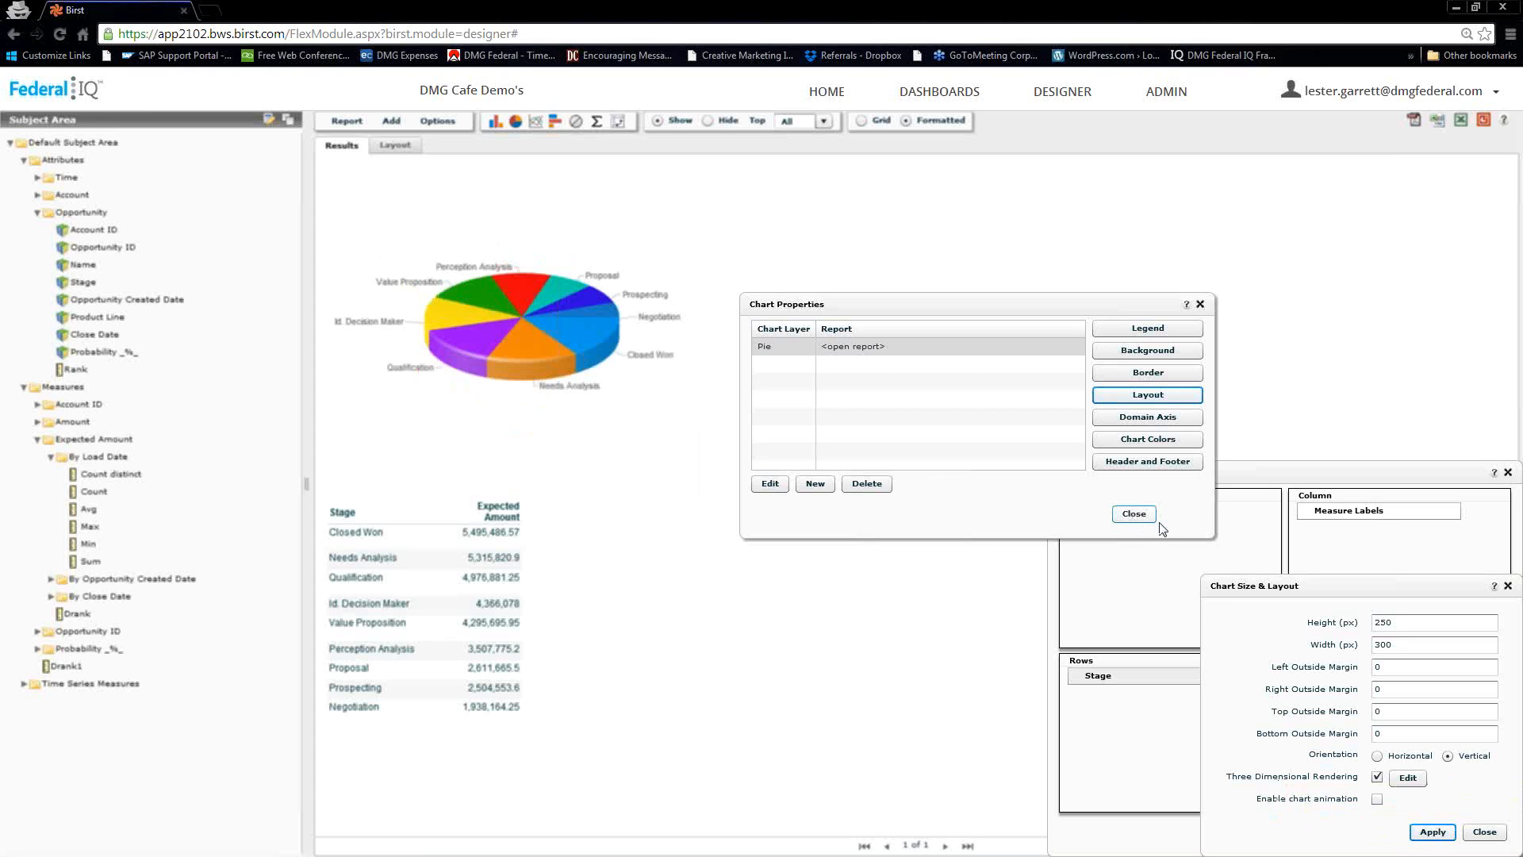
click(1484, 832)
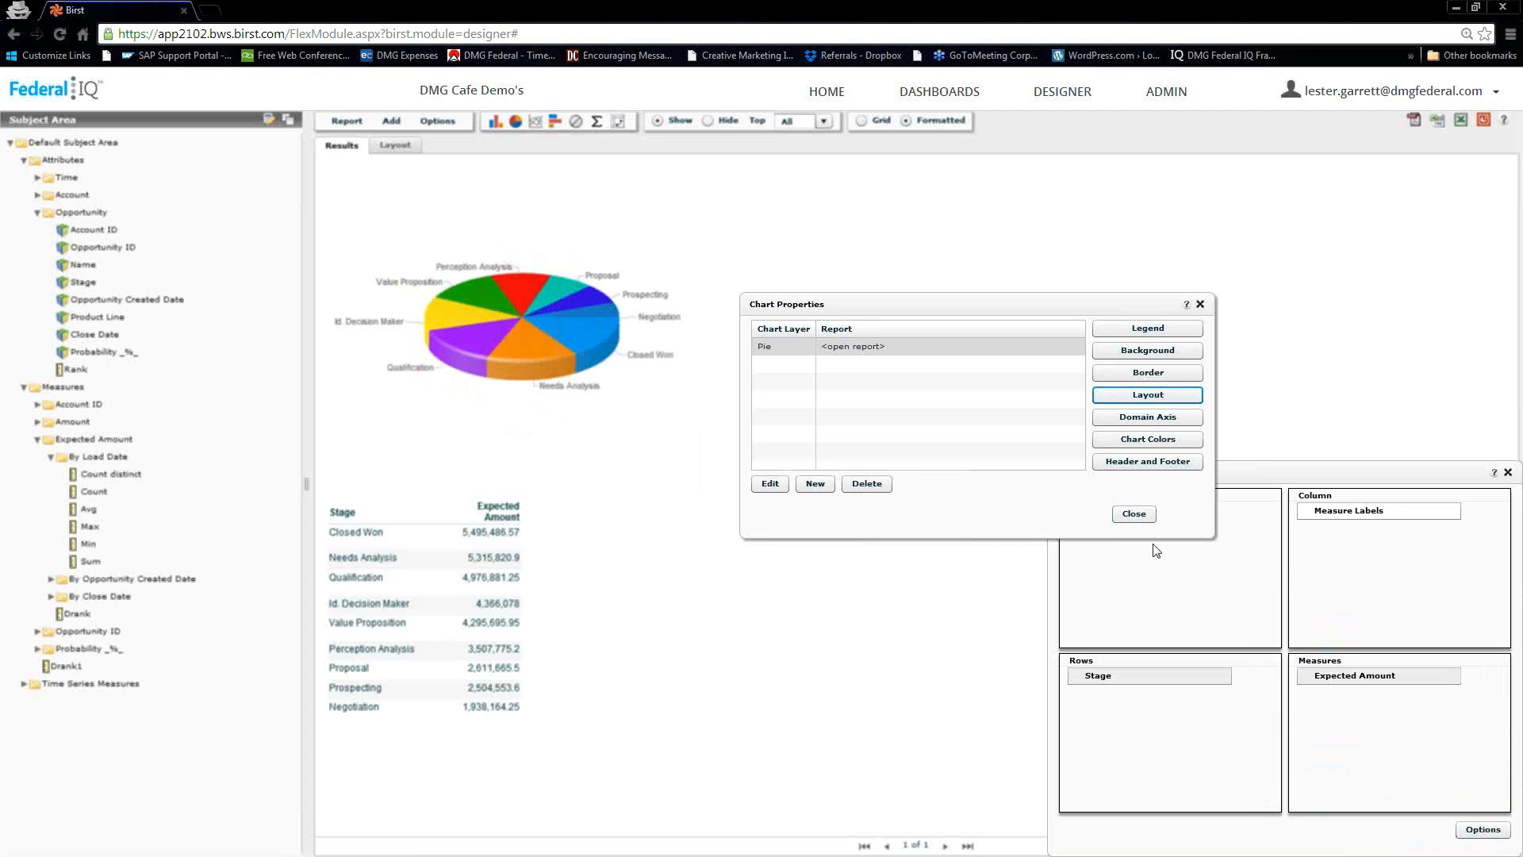
click(1135, 515)
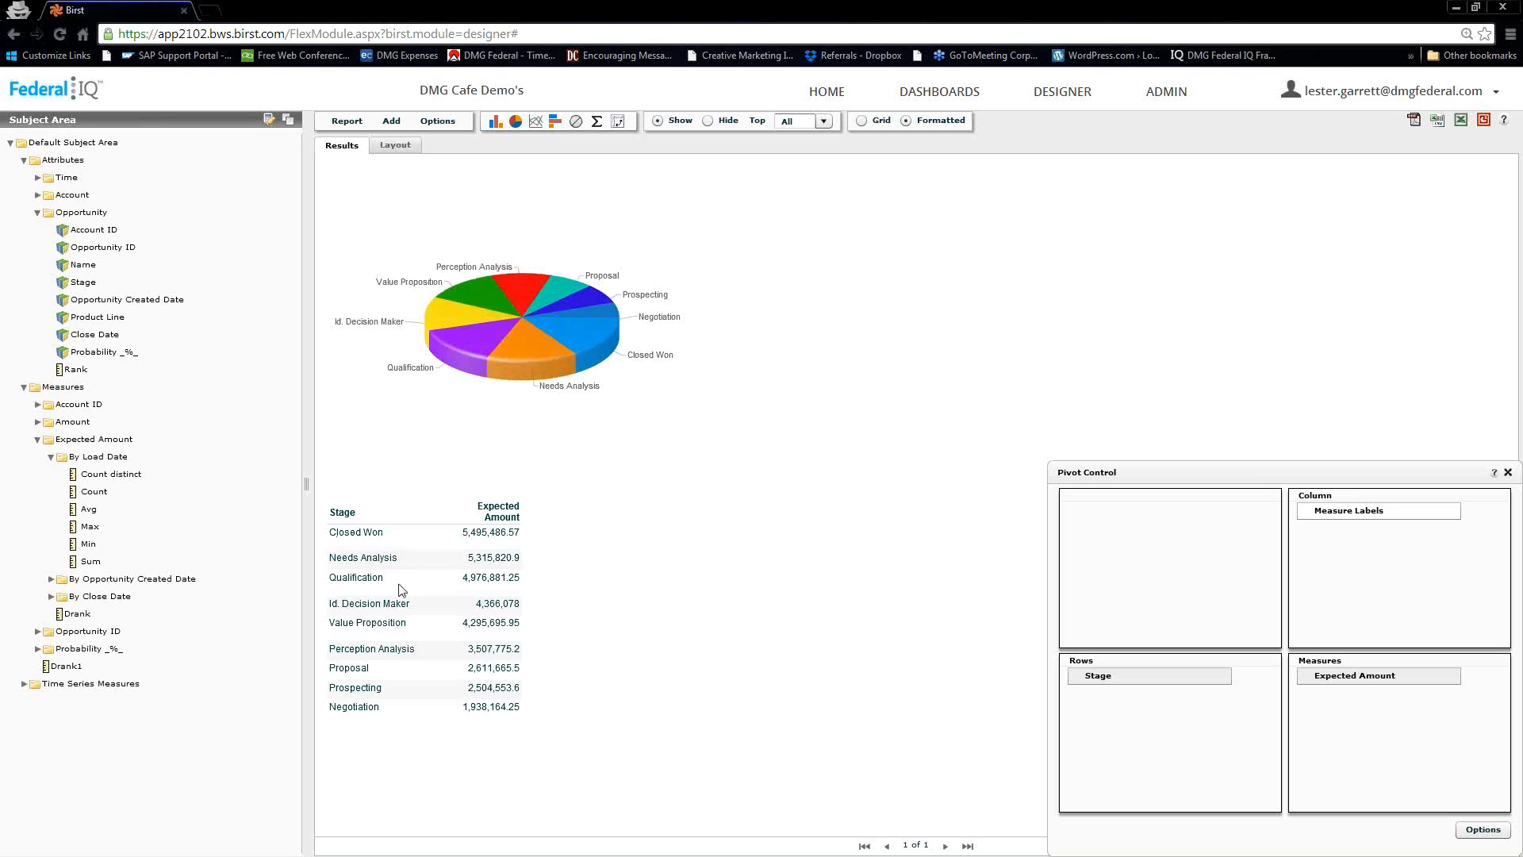
Hide the results table in the report's properties so the report contains only the pie chart
click(437, 123)
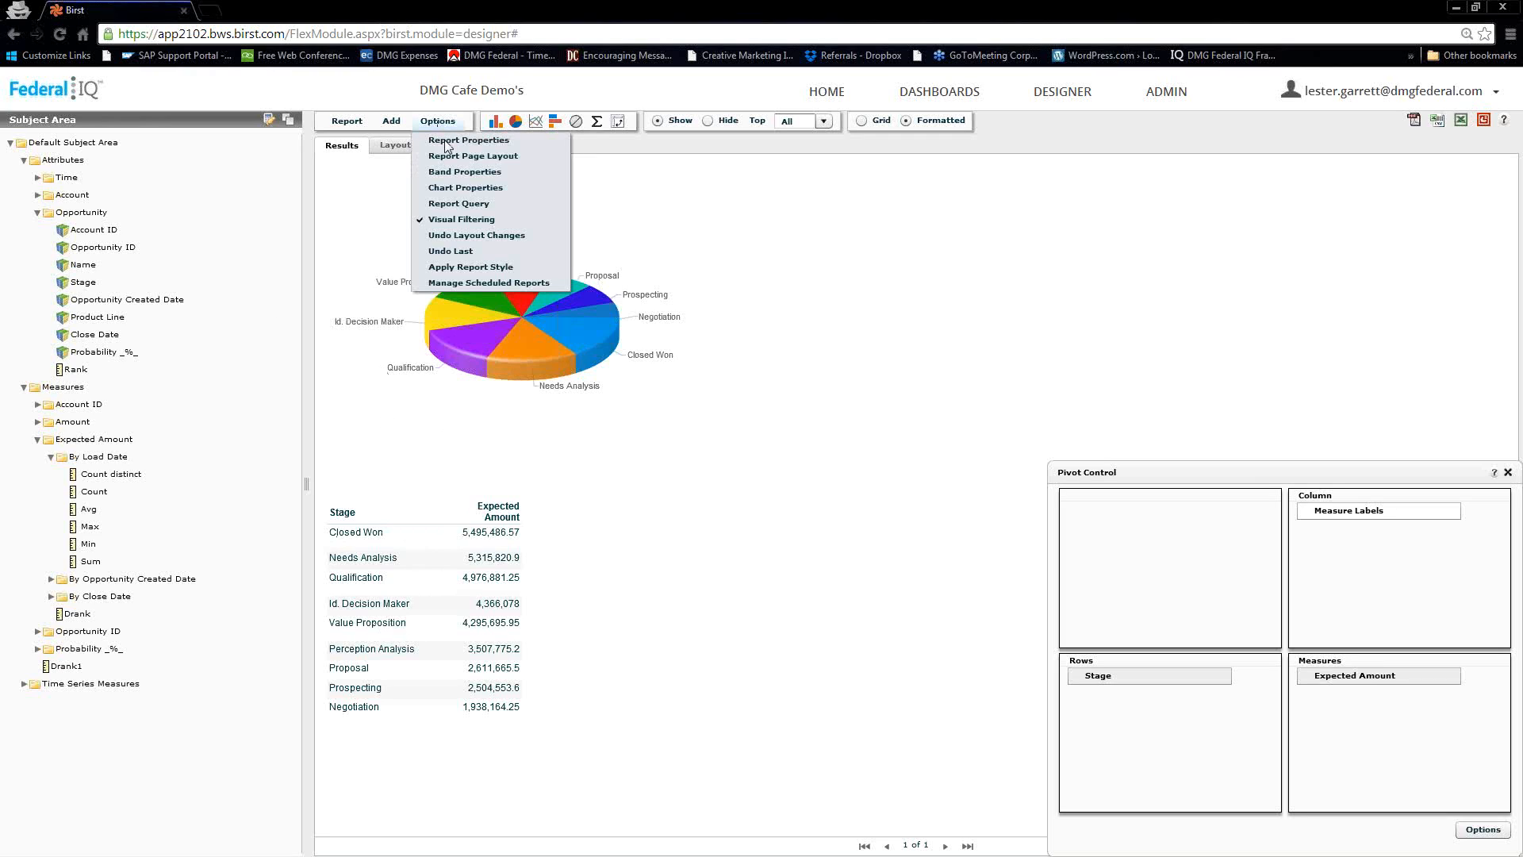
click(447, 142)
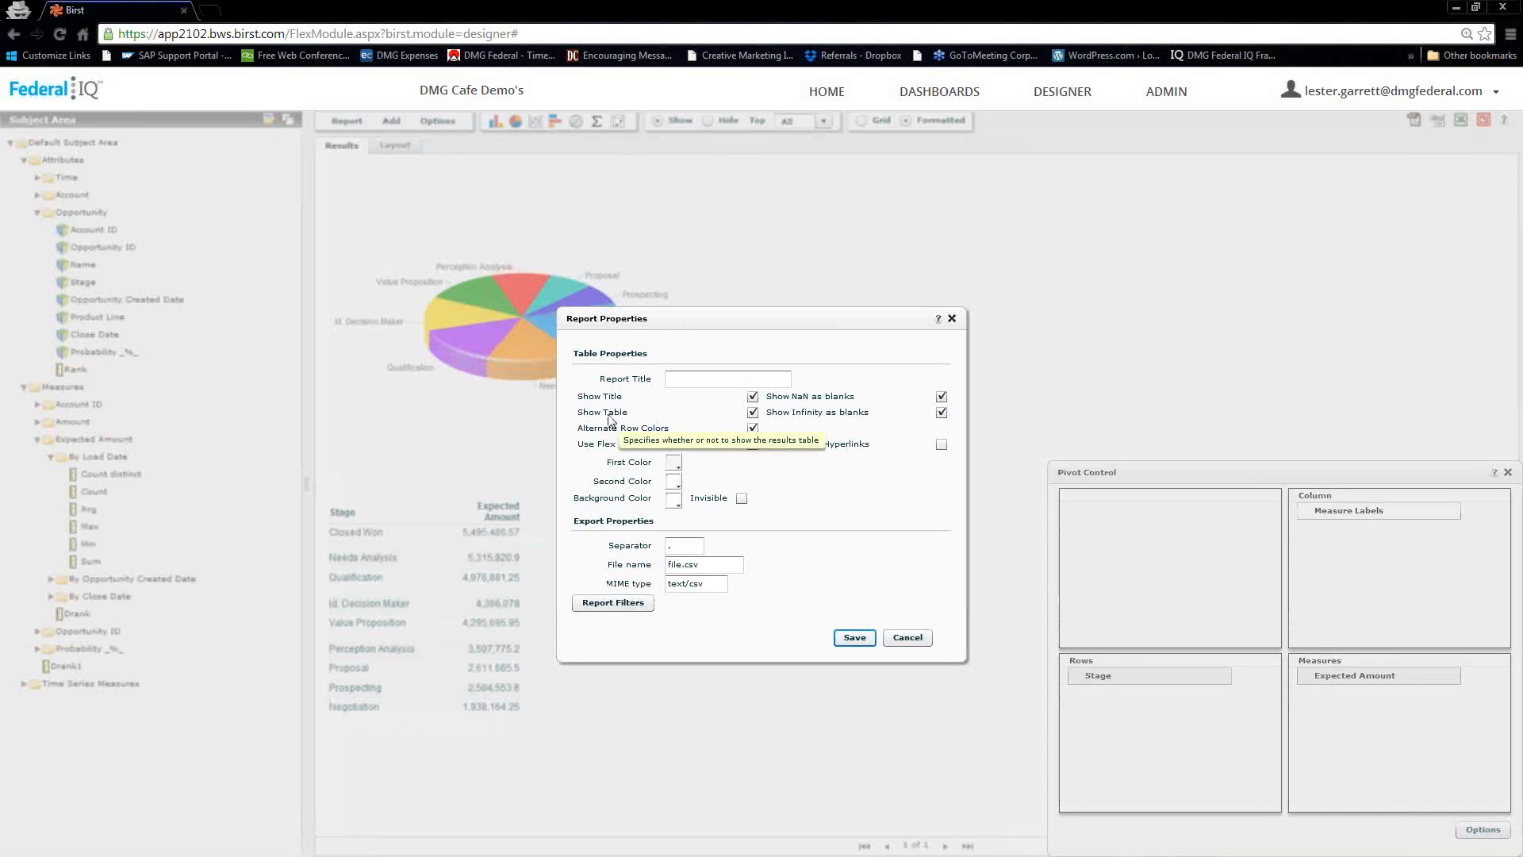
click(752, 412)
click(855, 638)
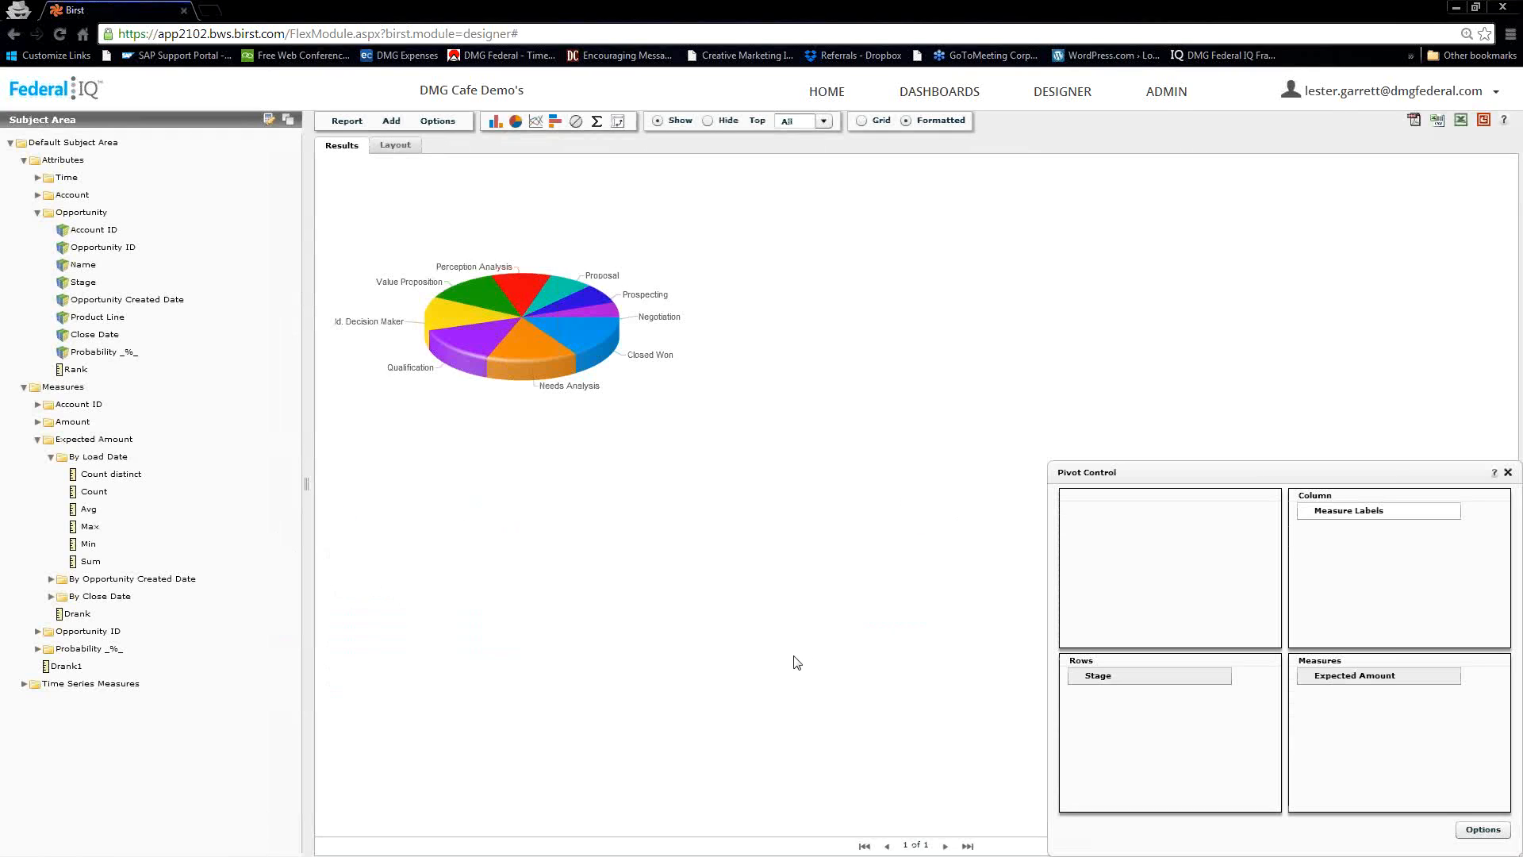
Save the report as Stage Totals in the private user folder
click(347, 122)
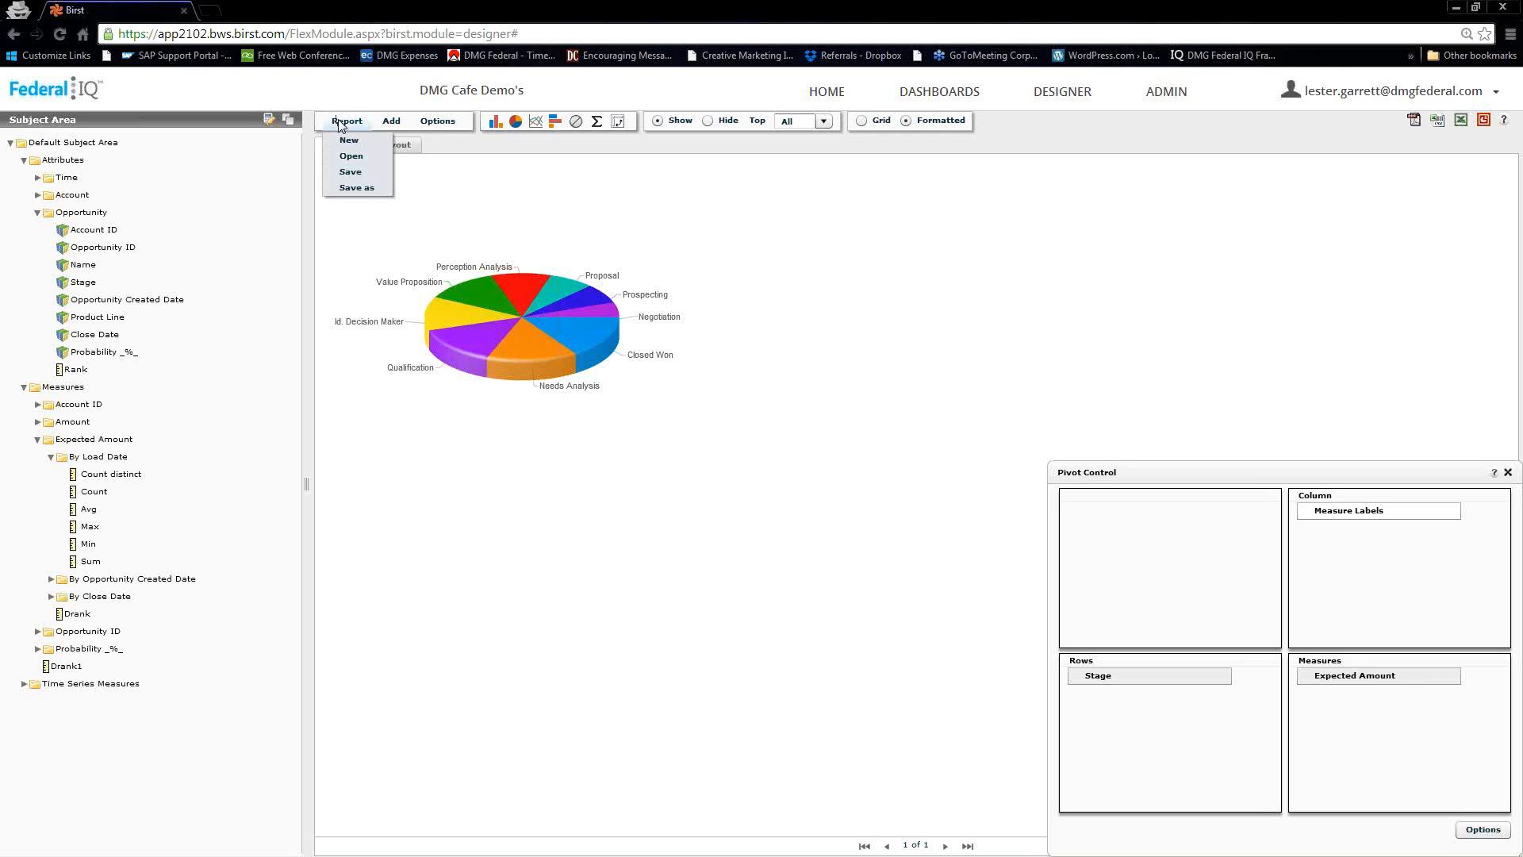
click(349, 173)
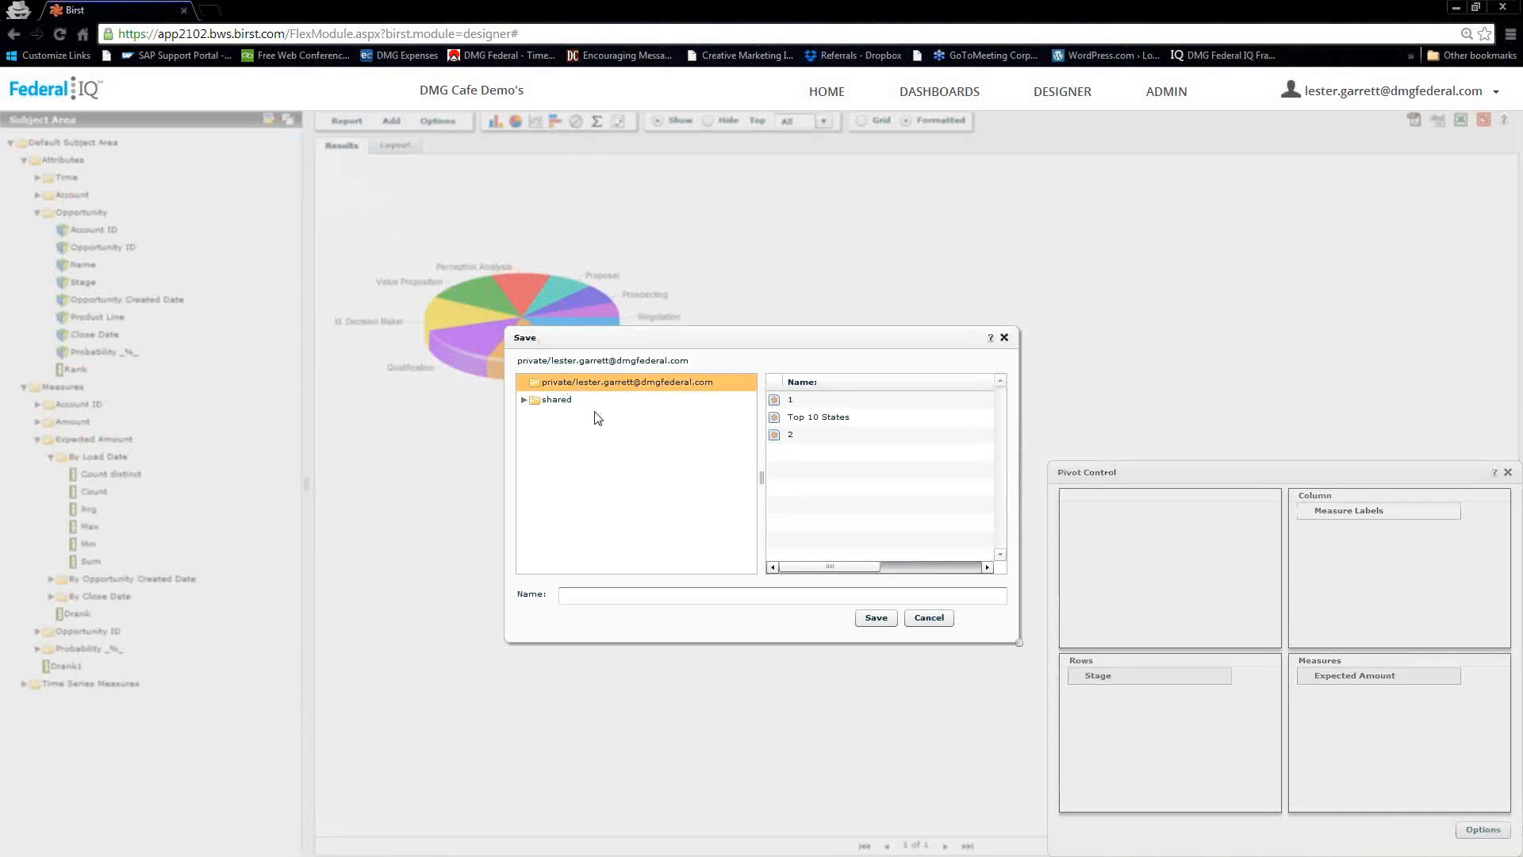
click(597, 382)
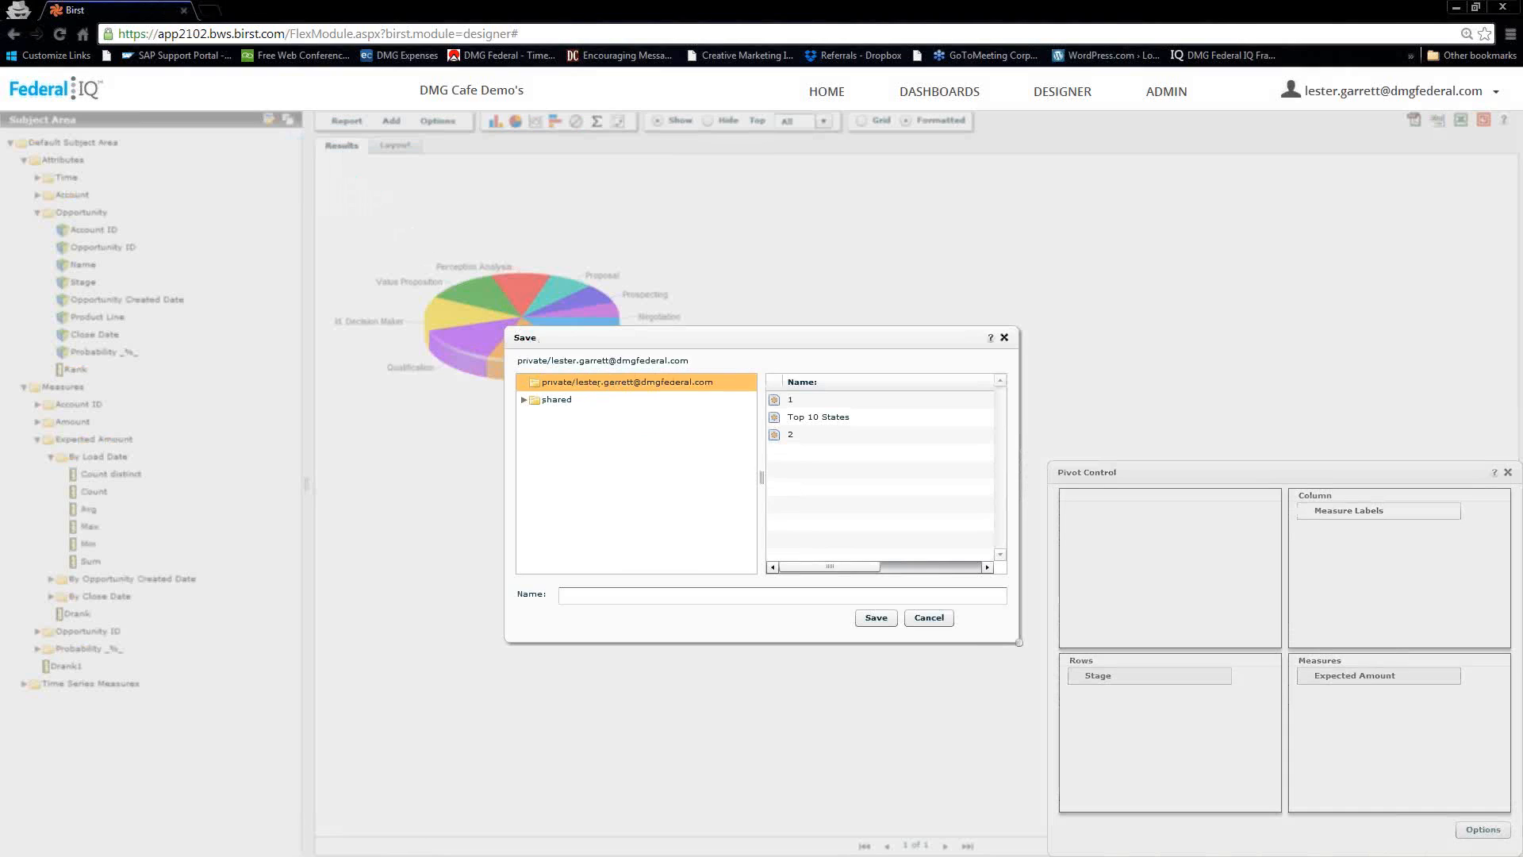
click(604, 598)
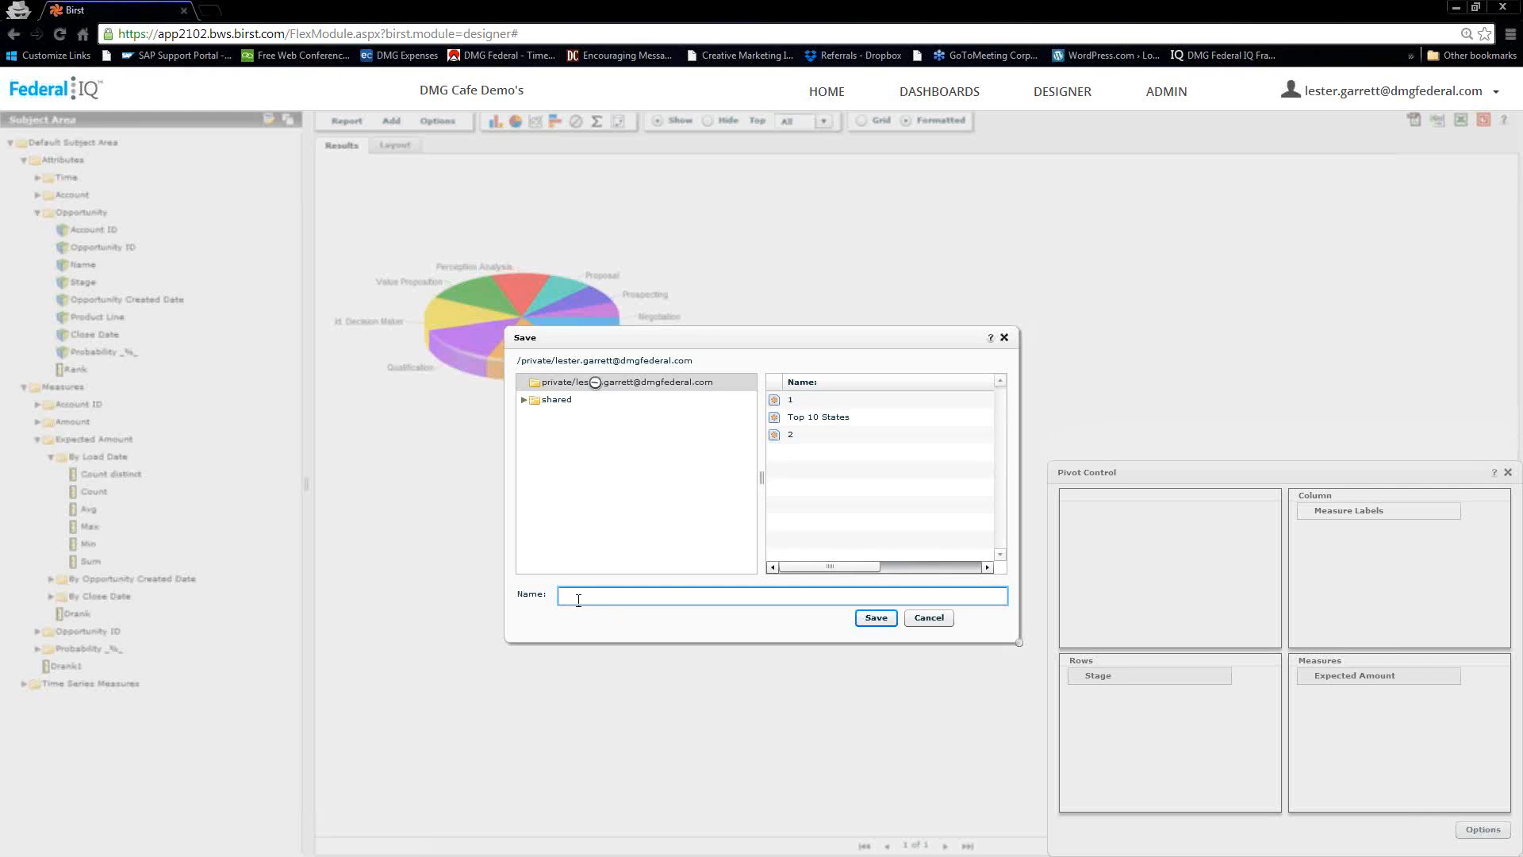
text(Stat)
key(BackSpace)
key(BackSpace)
text(ge Total)
click(873, 617)
click(872, 617)
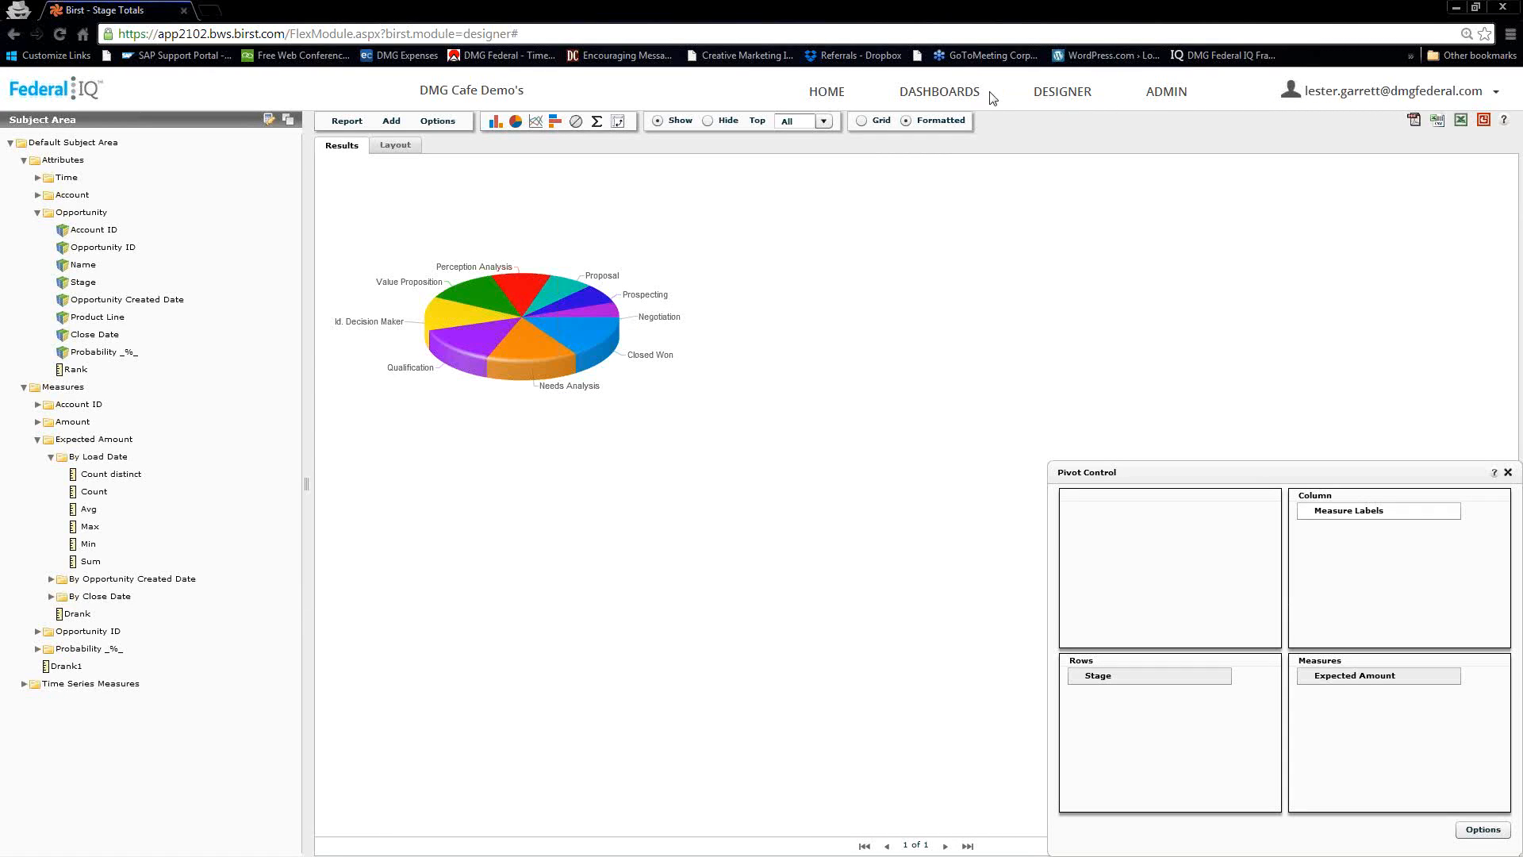
Go to the dashboards and open the Overview dashboard's empty page named Page for editing
click(938, 96)
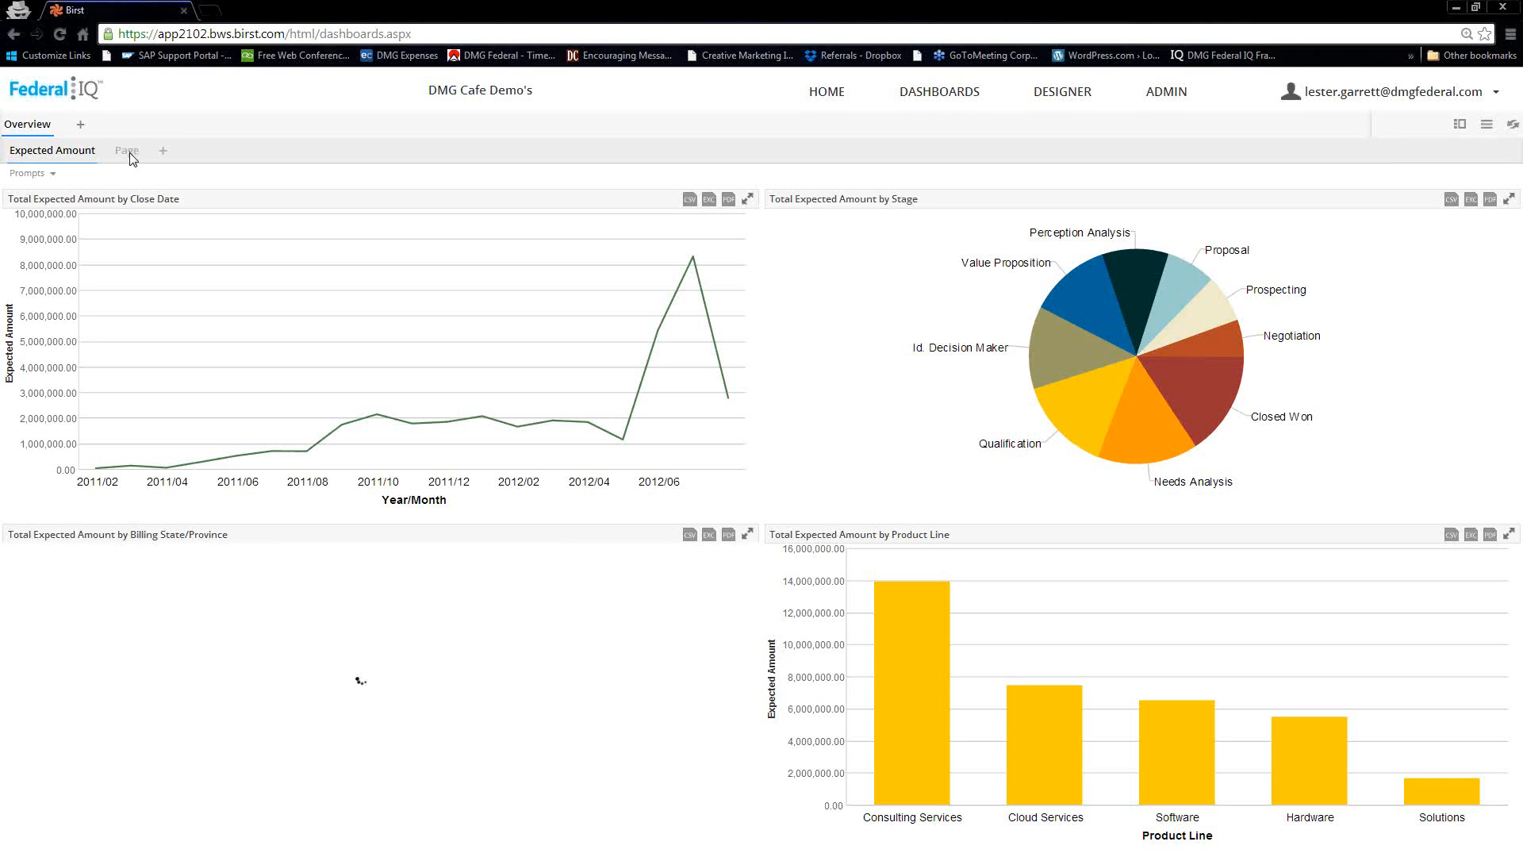
click(130, 152)
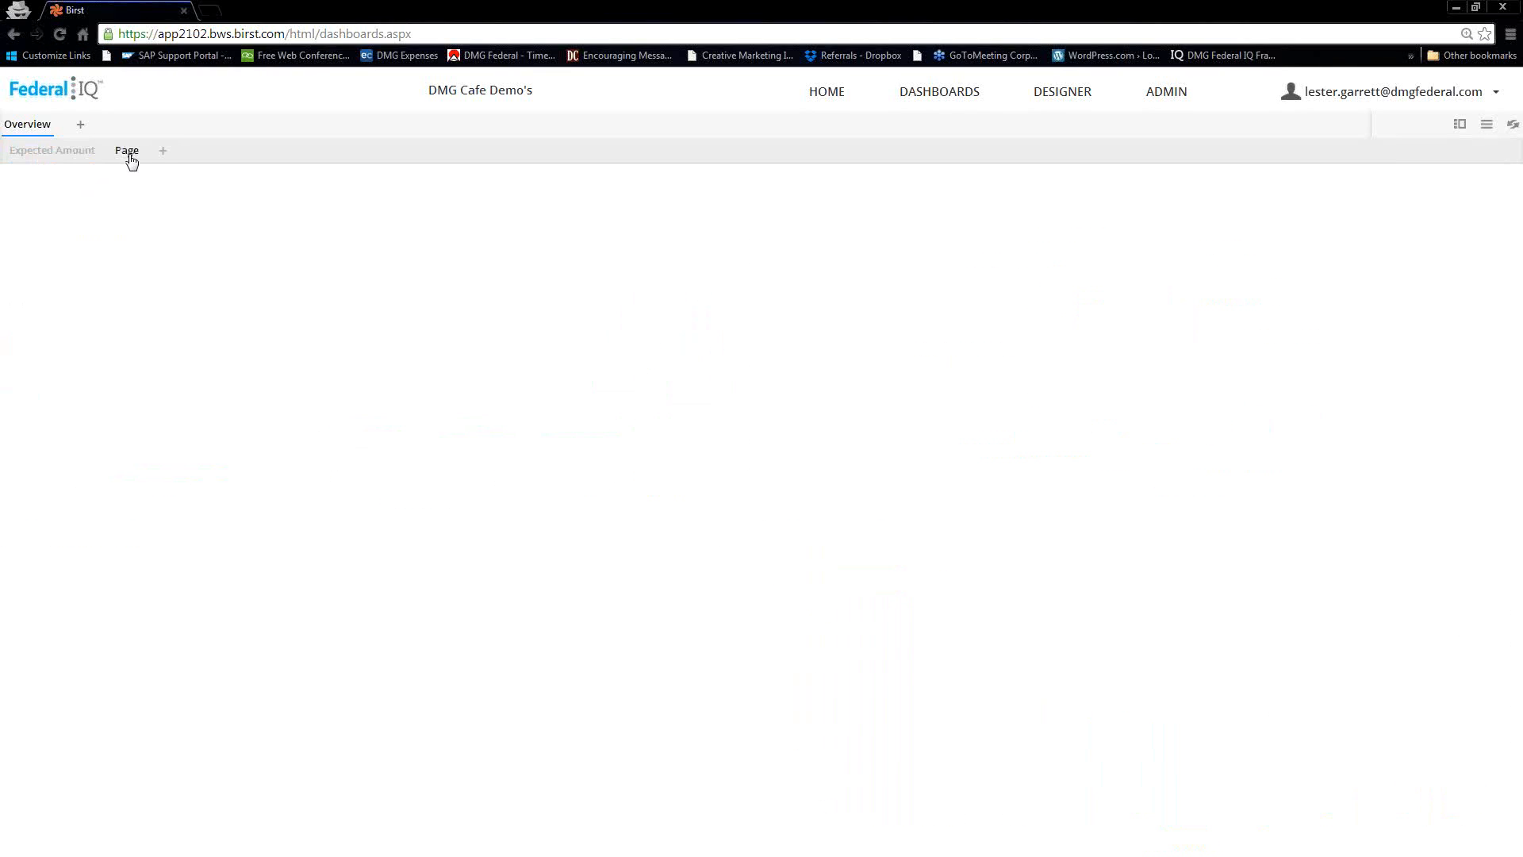
click(129, 153)
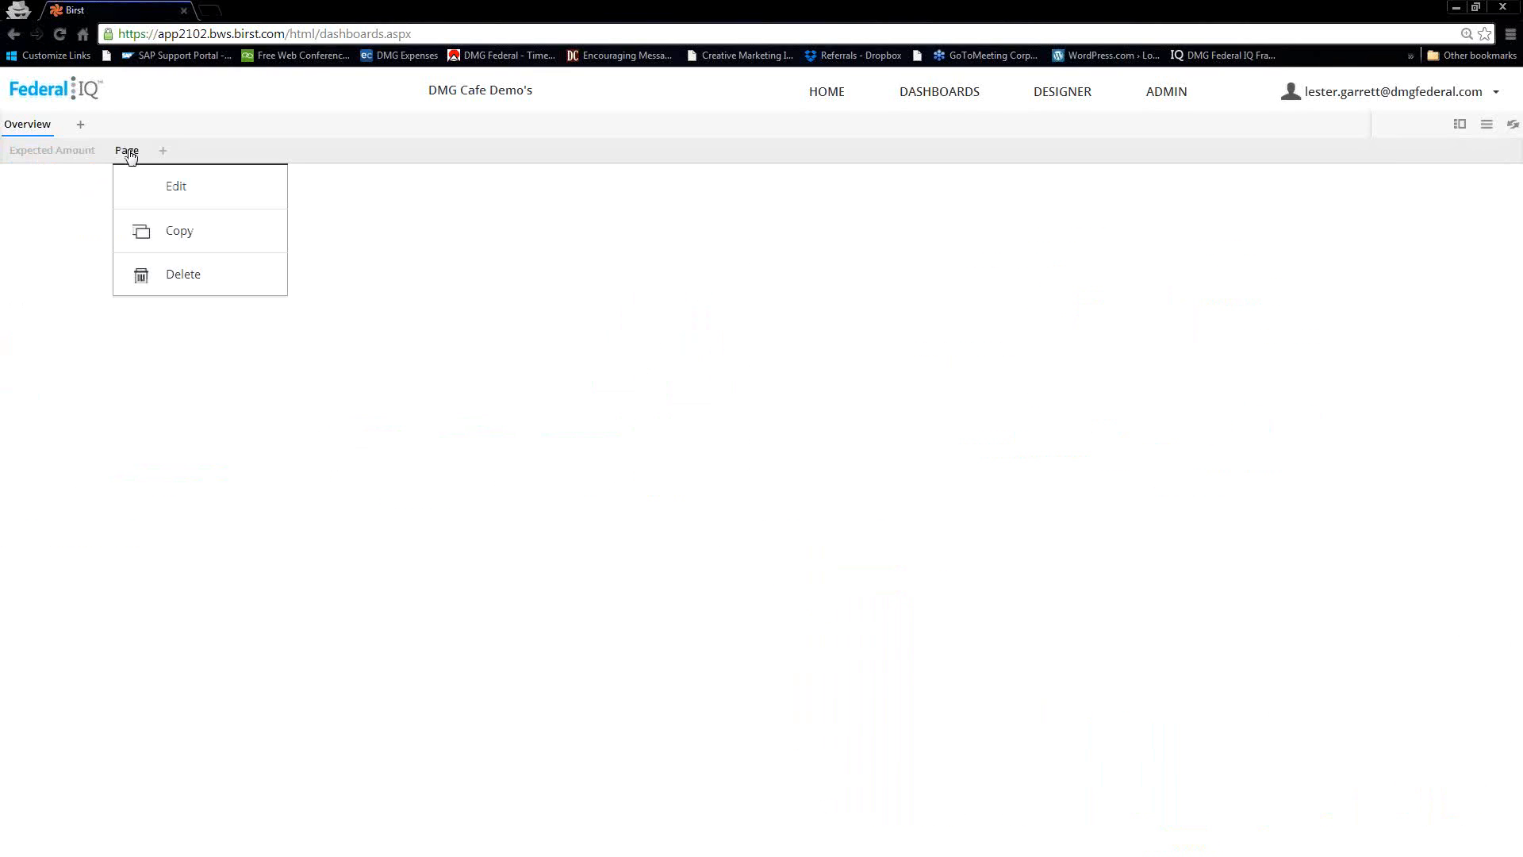
click(161, 195)
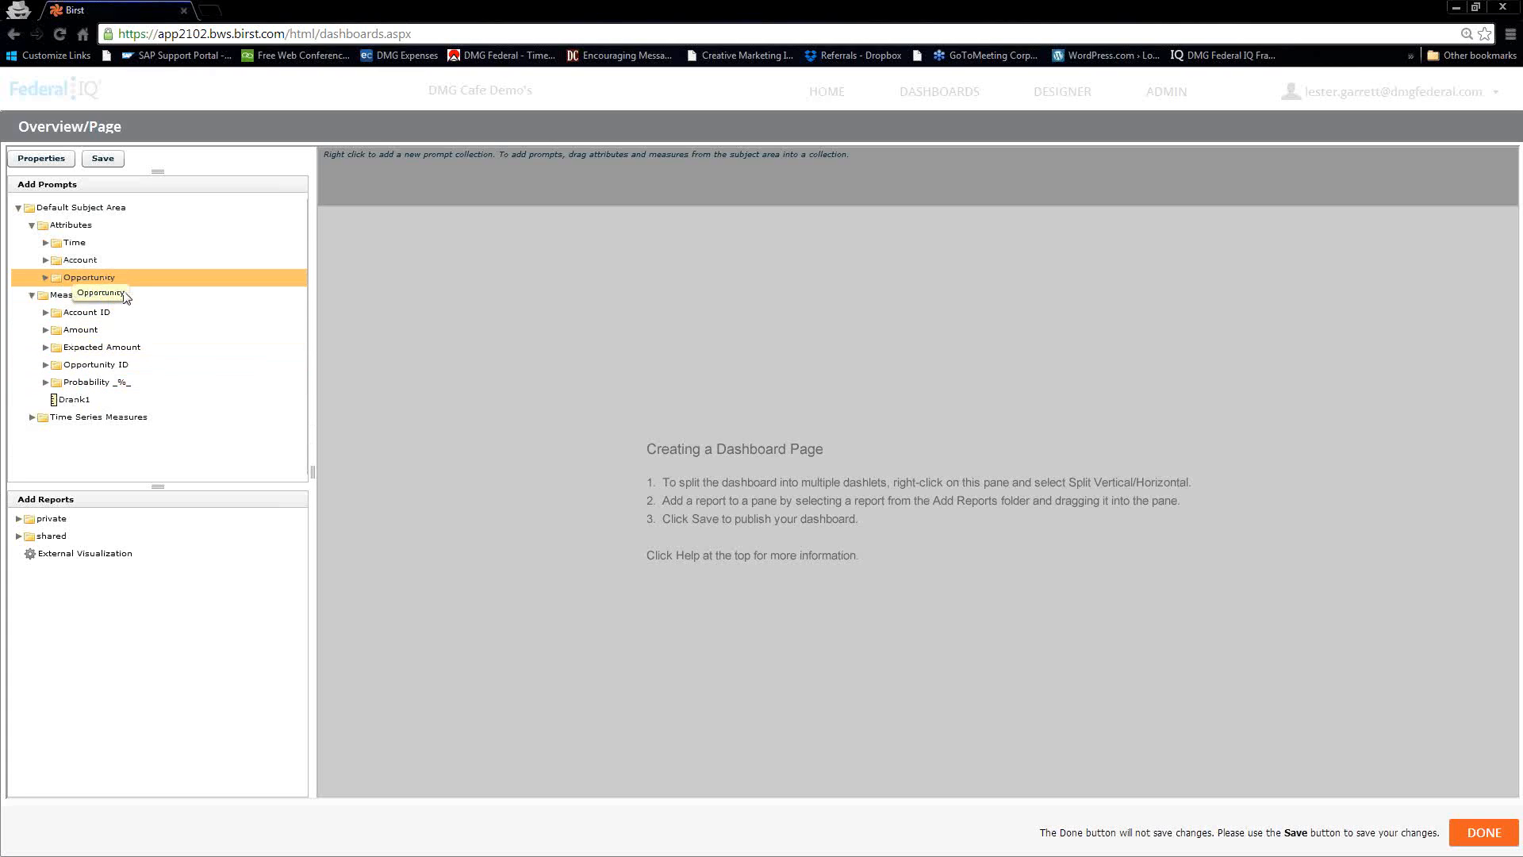
List the private folder's reports and split the empty dashboard page with Split vertical
click(17, 518)
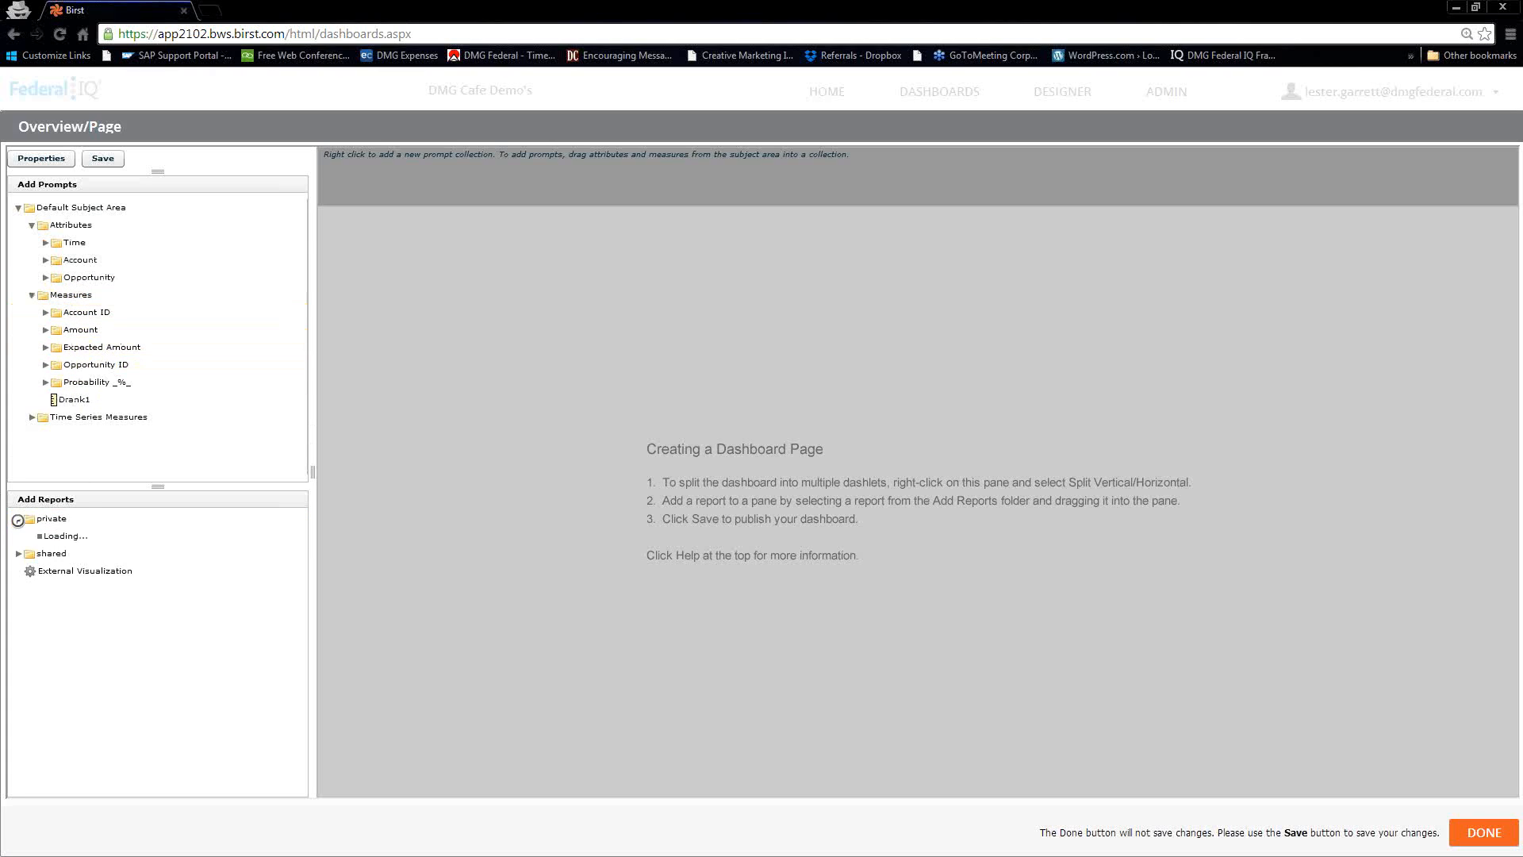
drag(30, 541, 754, 459)
drag(932, 458, 907, 410)
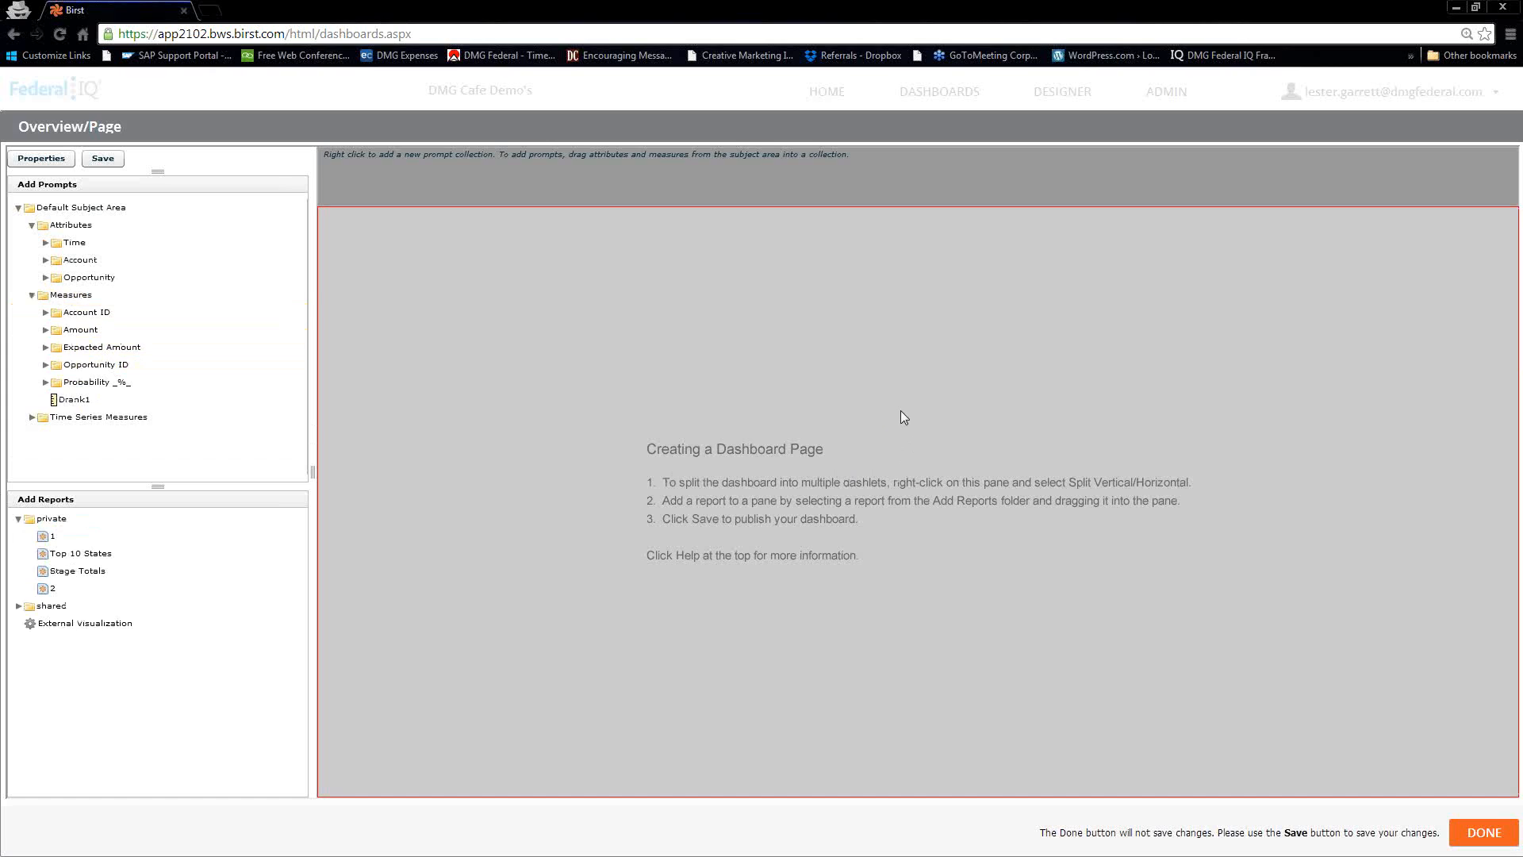
right_click(901, 412)
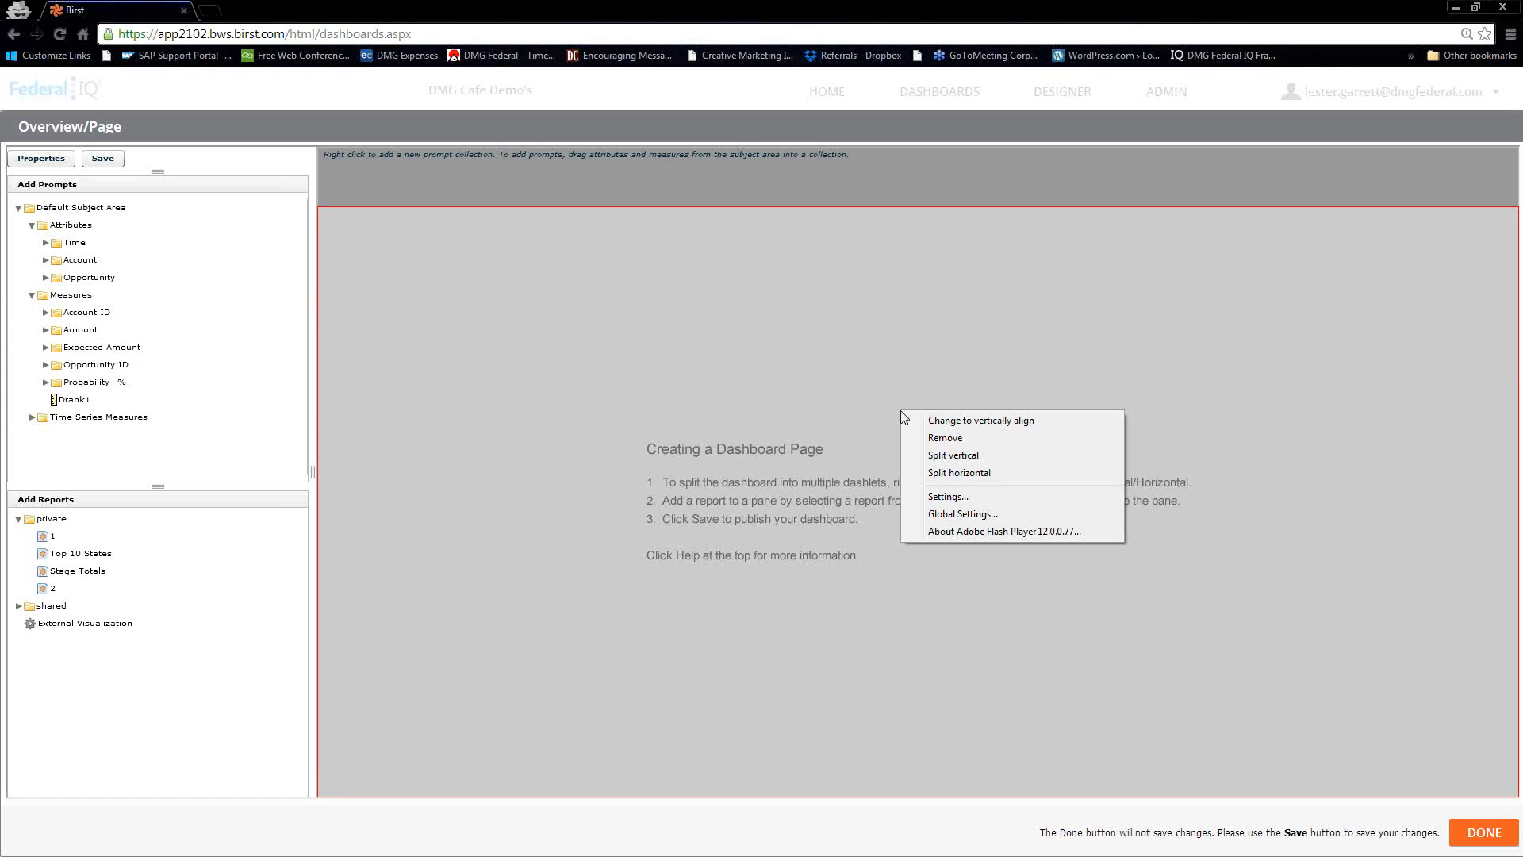
click(942, 456)
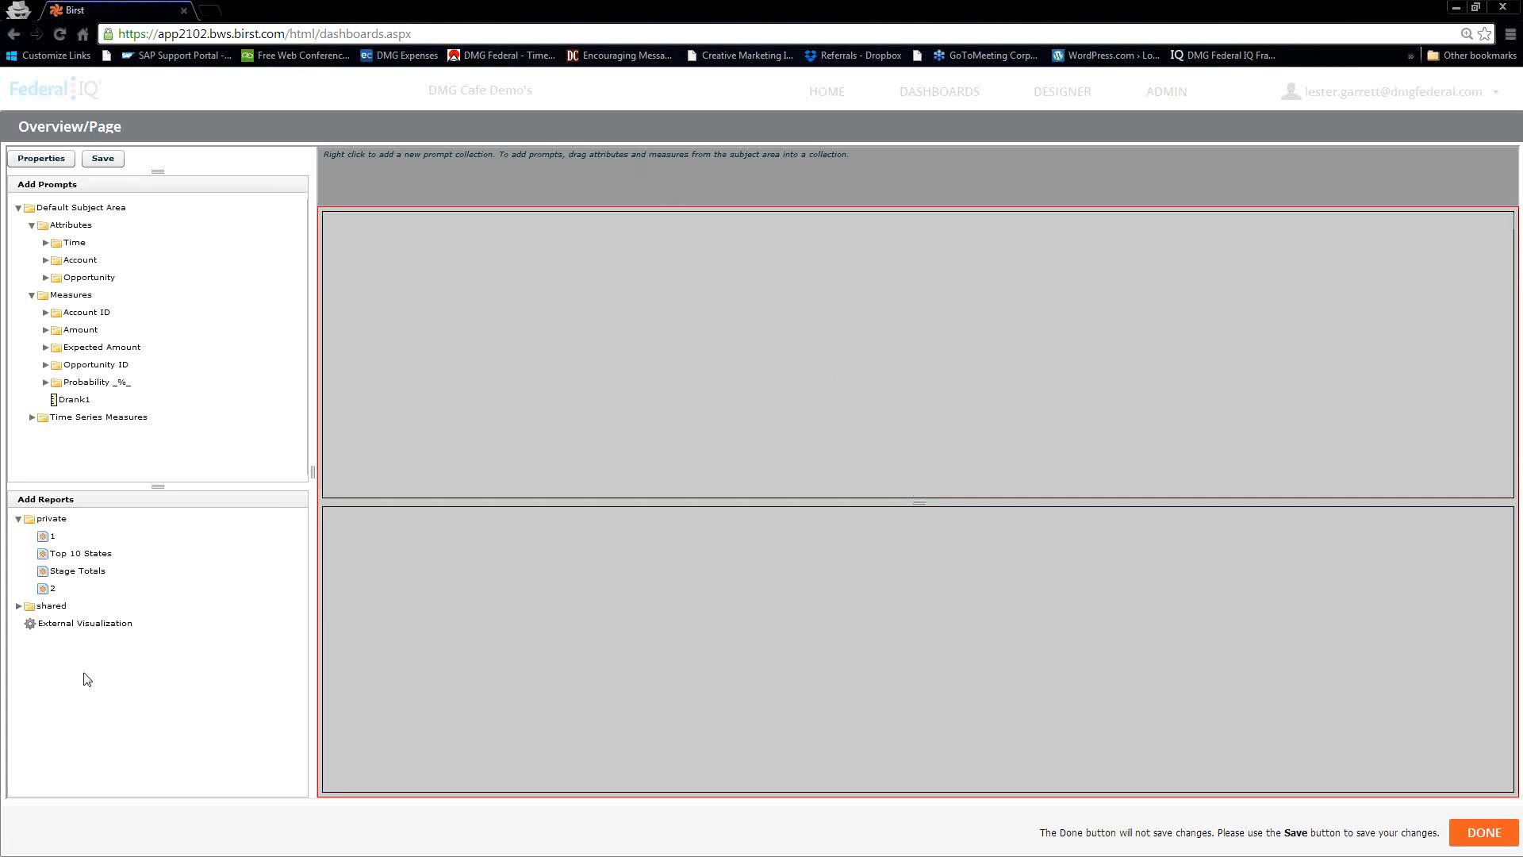
Place the Top 10 States report in the page's upper pane and the Stage Totals report in its lower pane
drag(67, 560, 821, 292)
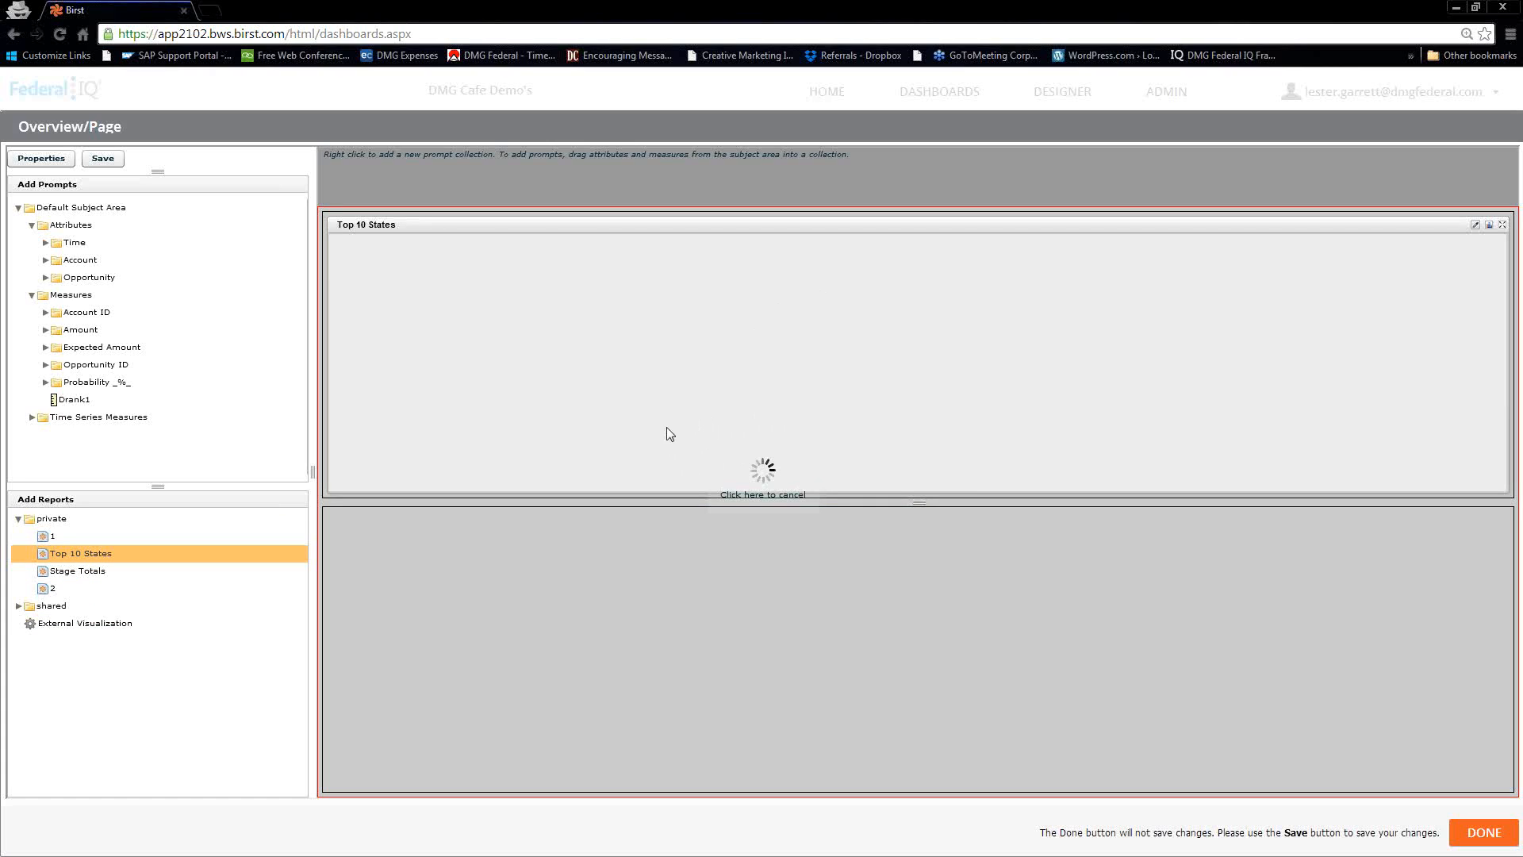
click(63, 572)
drag(62, 576, 804, 688)
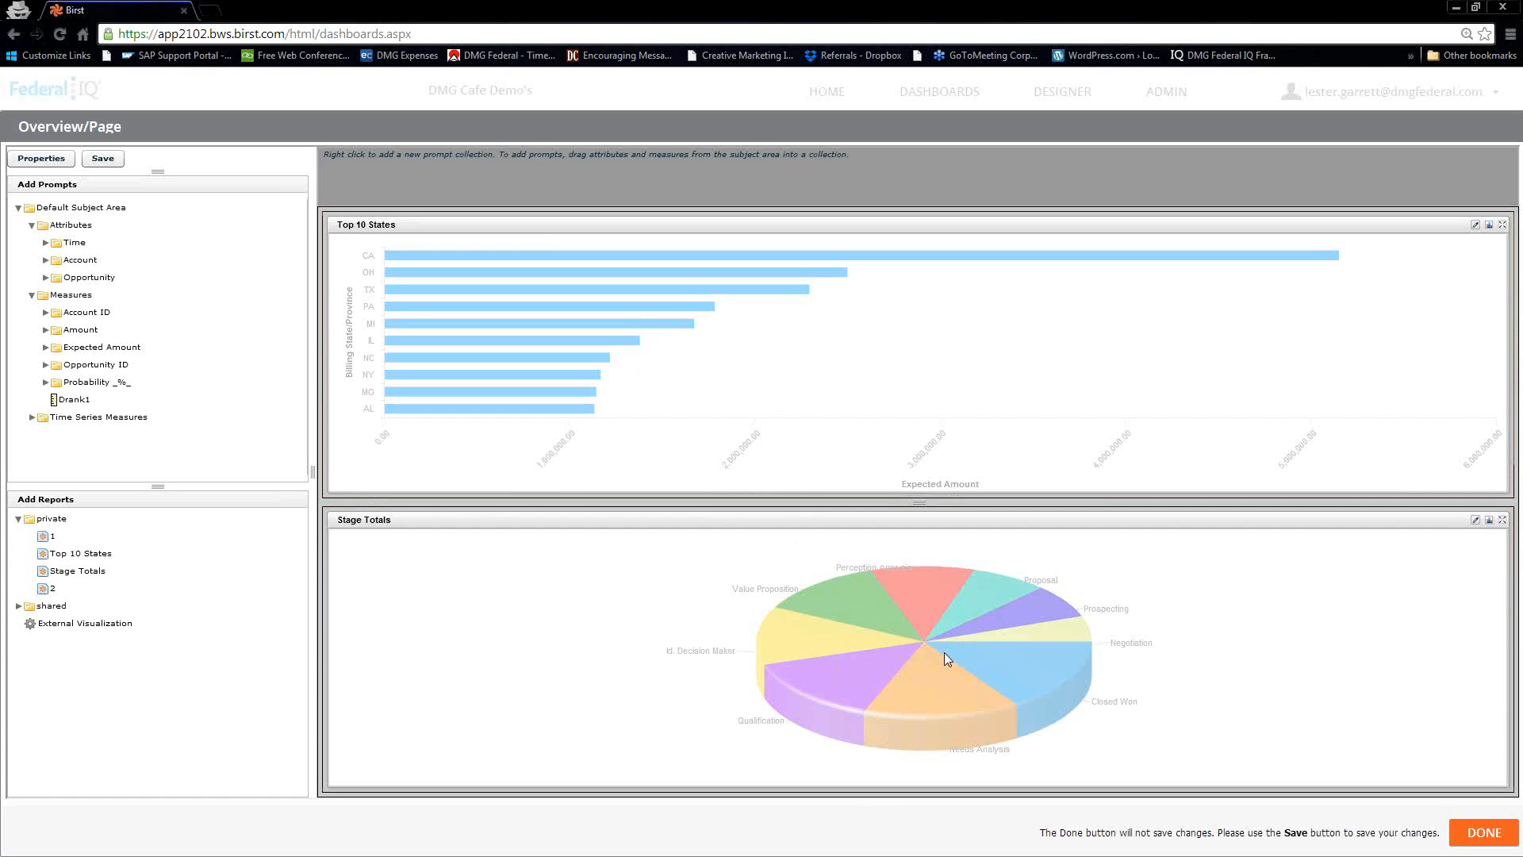
Enable PDF, the View Selector and Self Scheduling for the Stage Totals dashlet and save its properties
click(1475, 522)
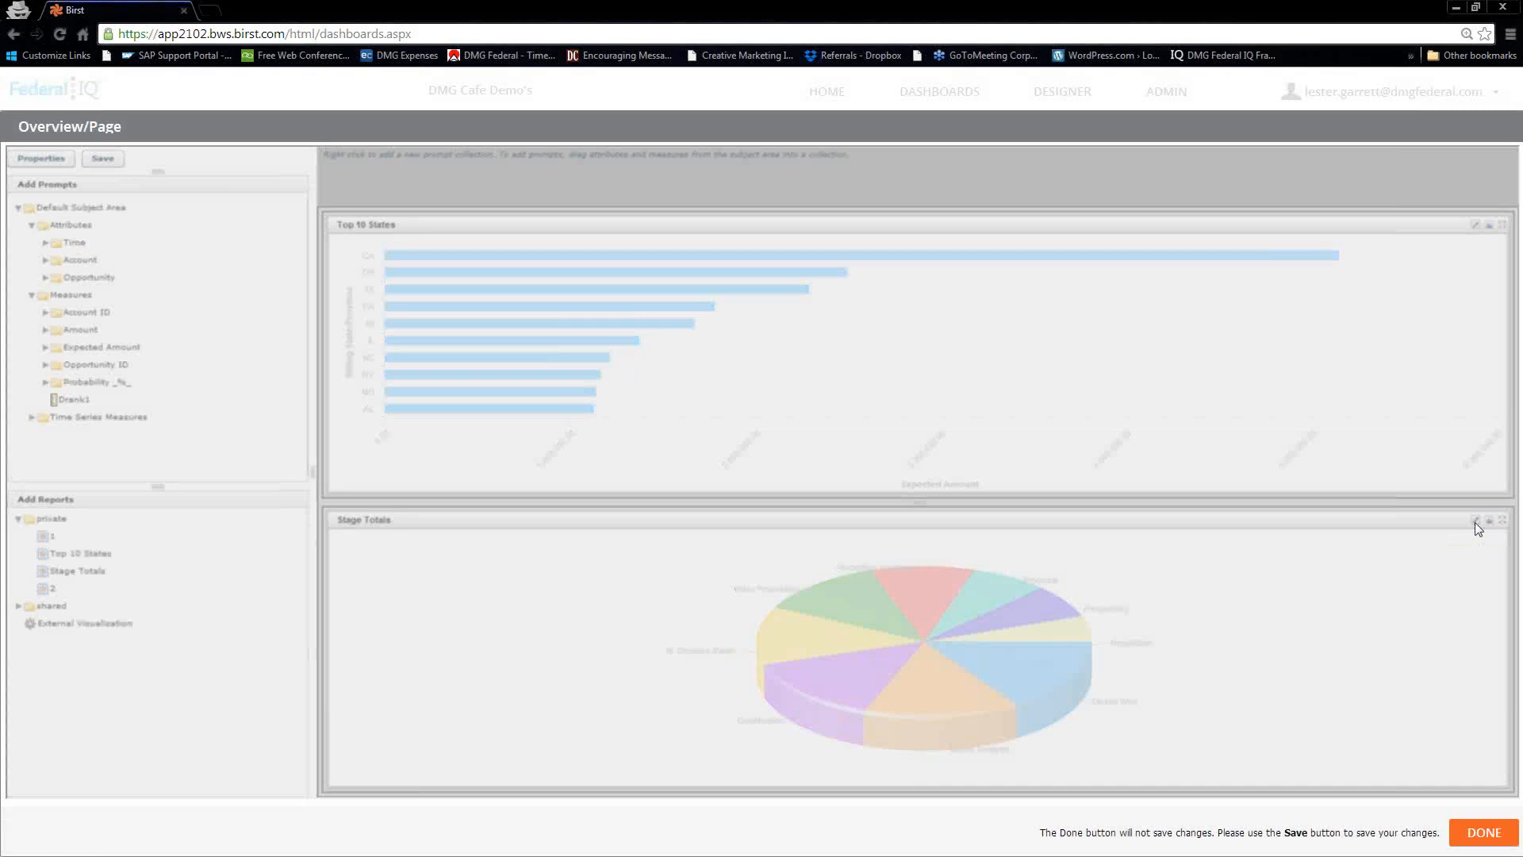
click(663, 441)
click(663, 517)
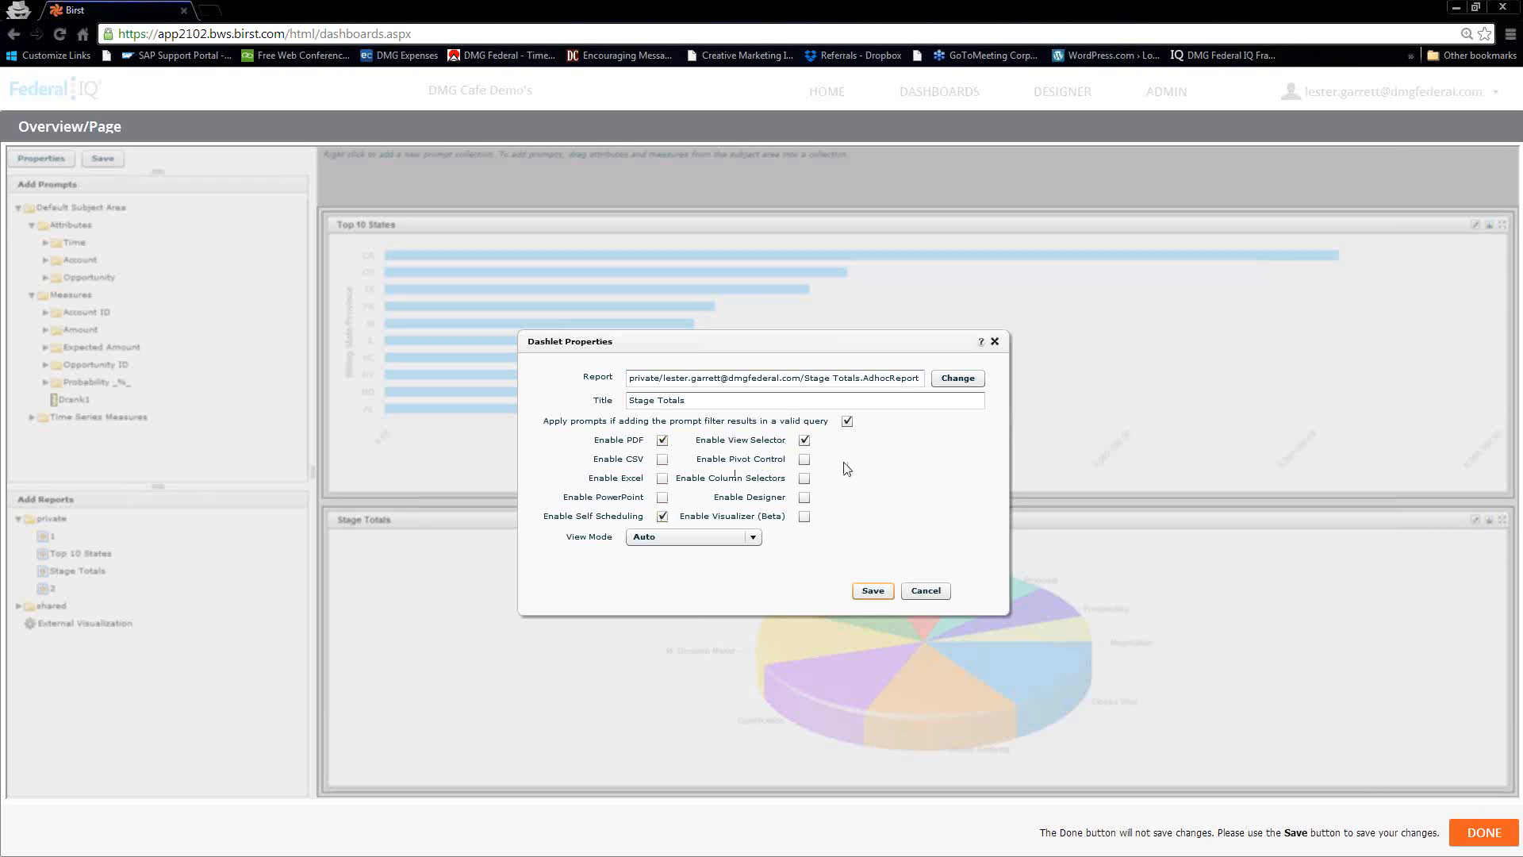
click(876, 593)
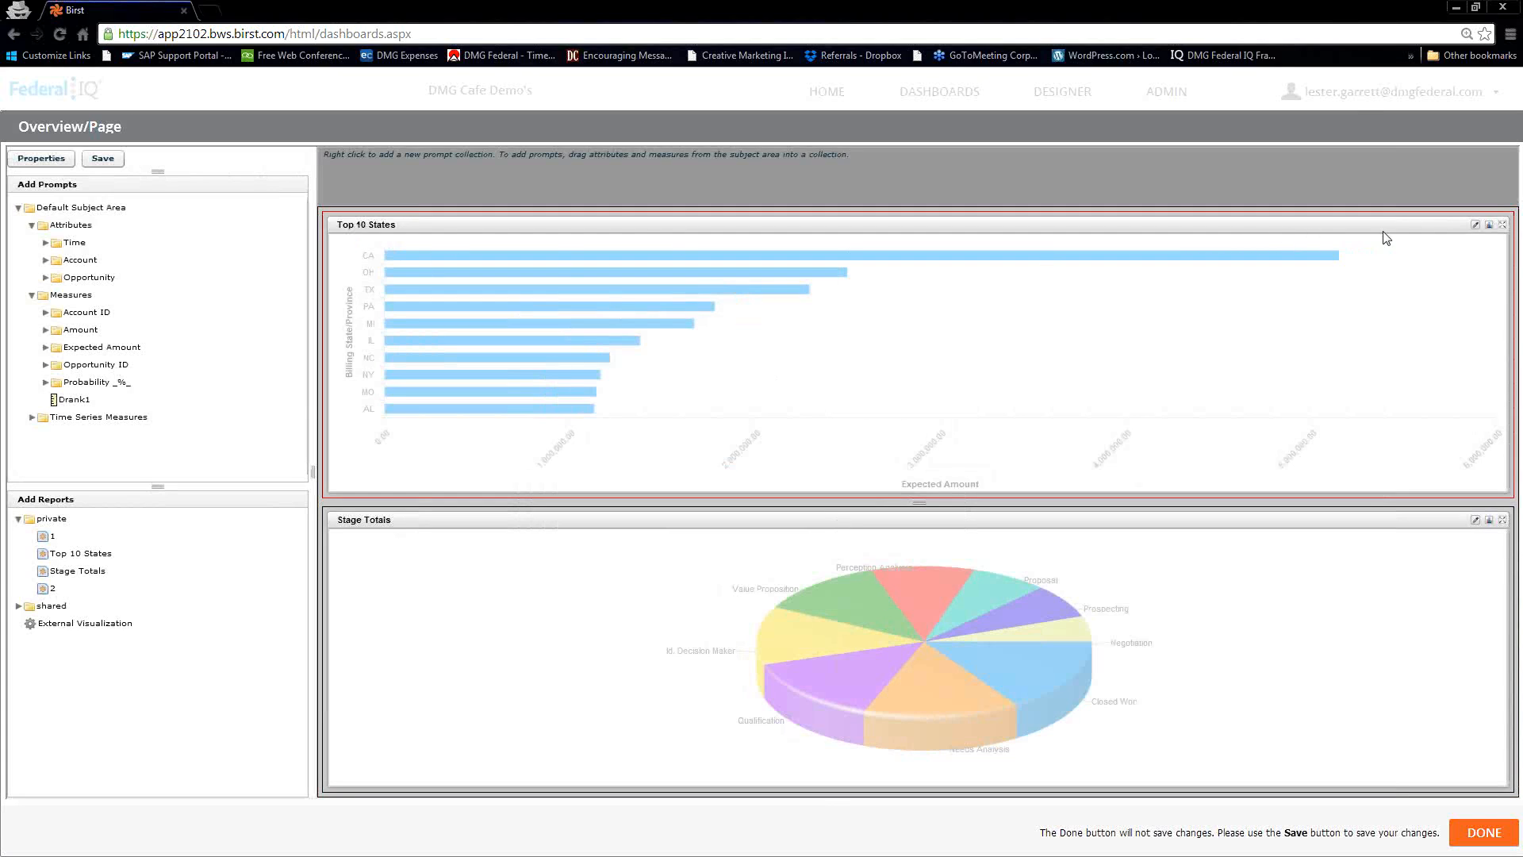
Enable PDF, PowerPoint, Self Scheduling, the View Selector and Pivot Control for the Top 10 States dashlet and save its properties
click(1469, 225)
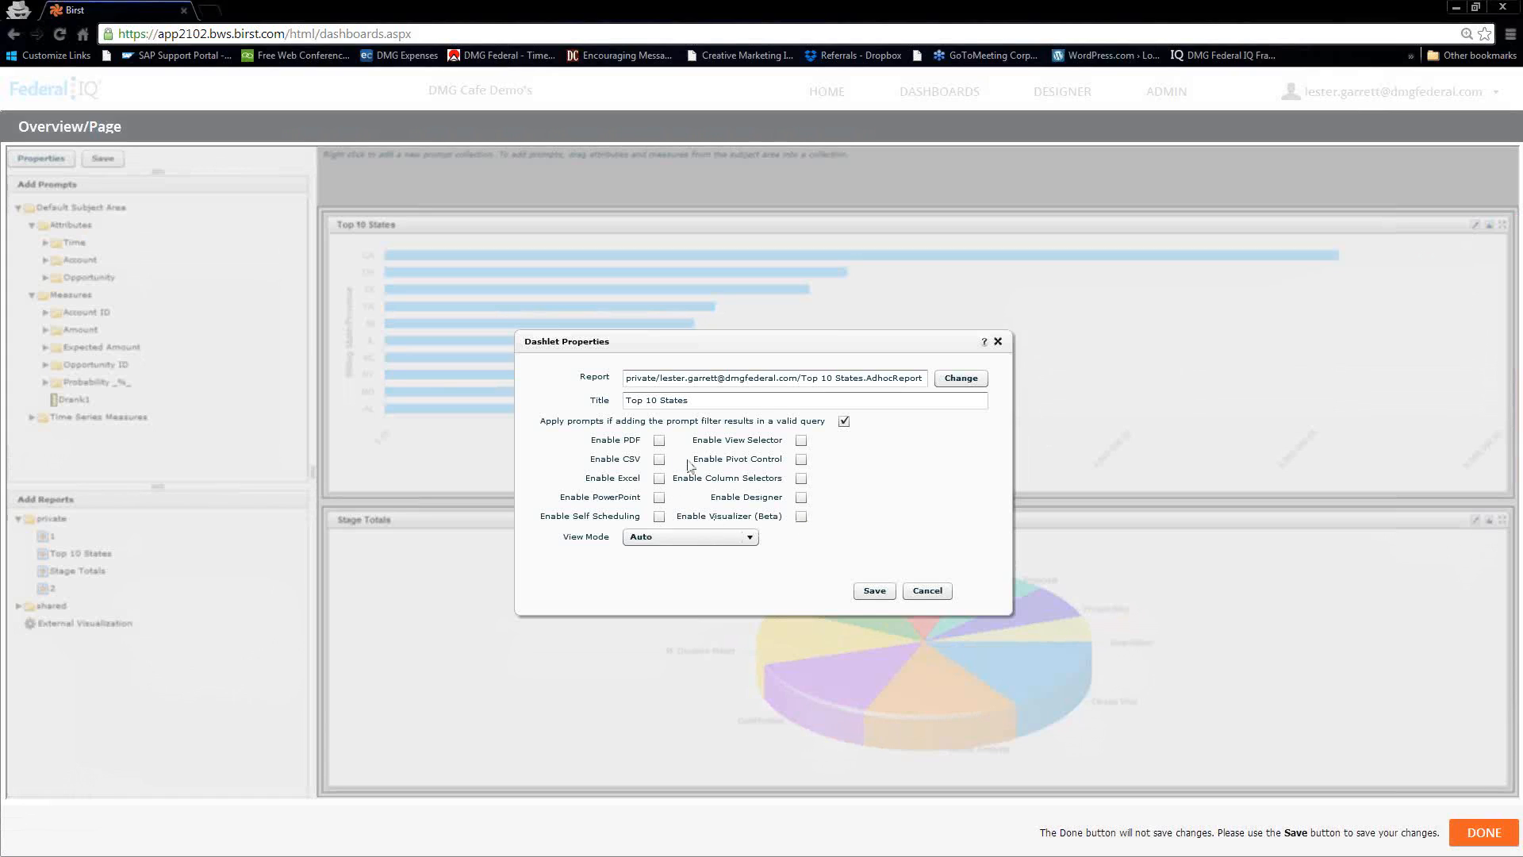
click(801, 442)
click(659, 441)
click(802, 460)
click(664, 518)
click(659, 497)
click(874, 591)
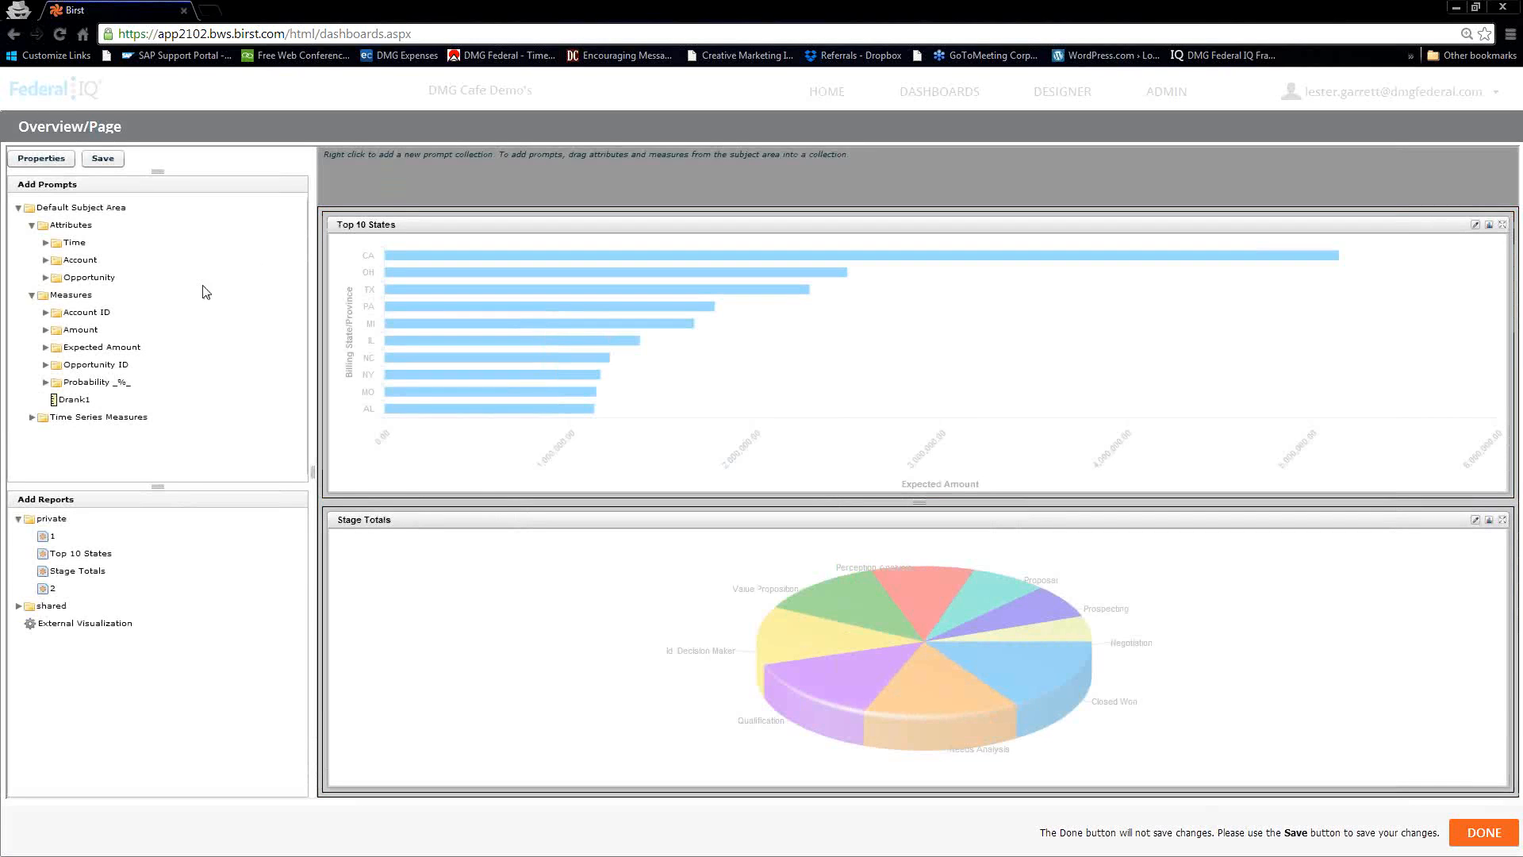
Add the Stage, Region and Industry attributes as prompts in the page's default prompt collection and save the page
click(45, 262)
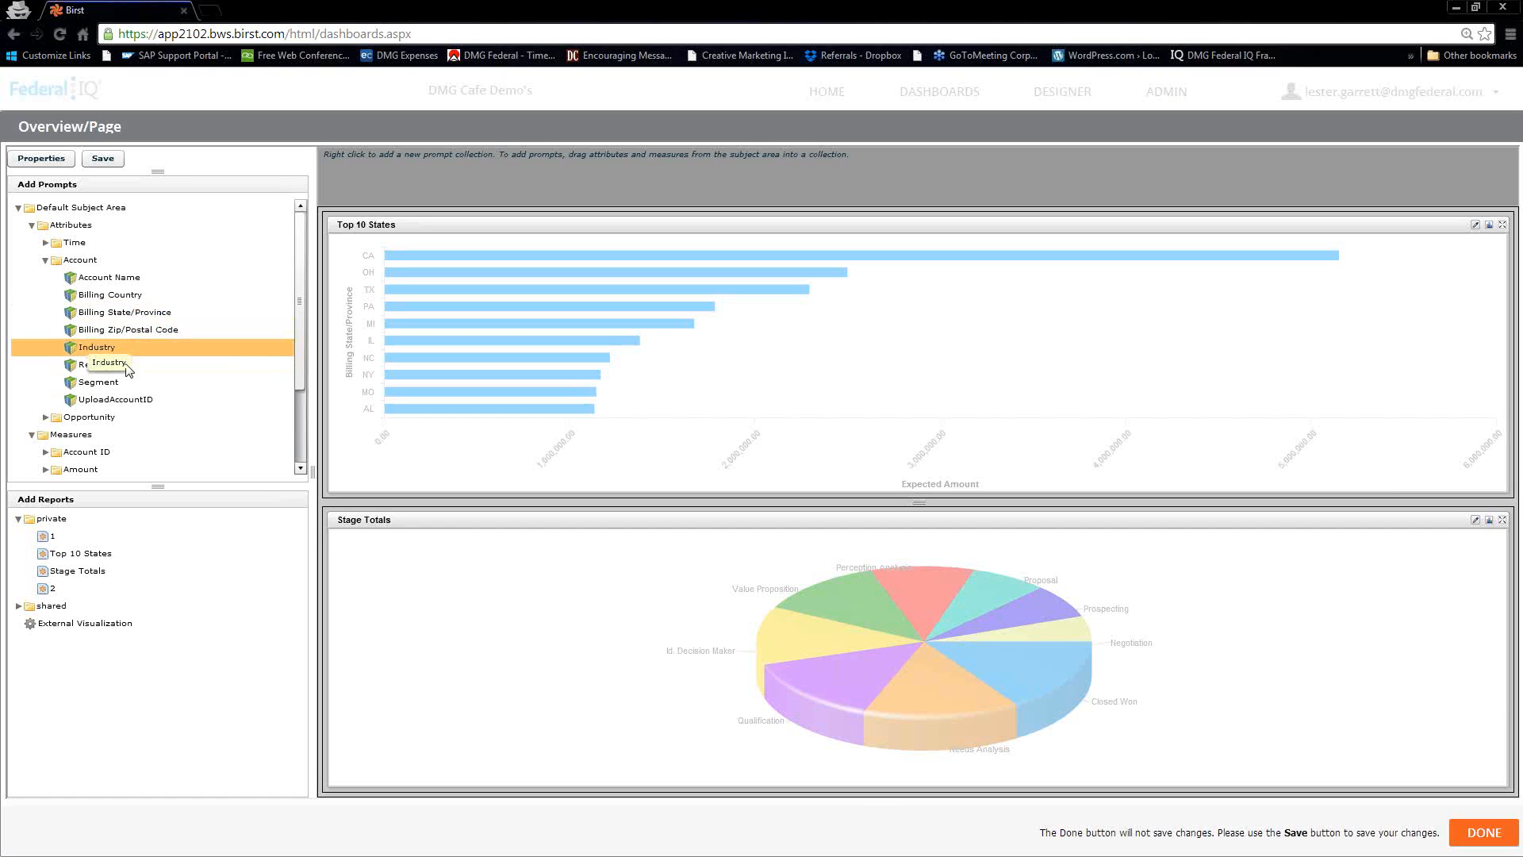
click(50, 419)
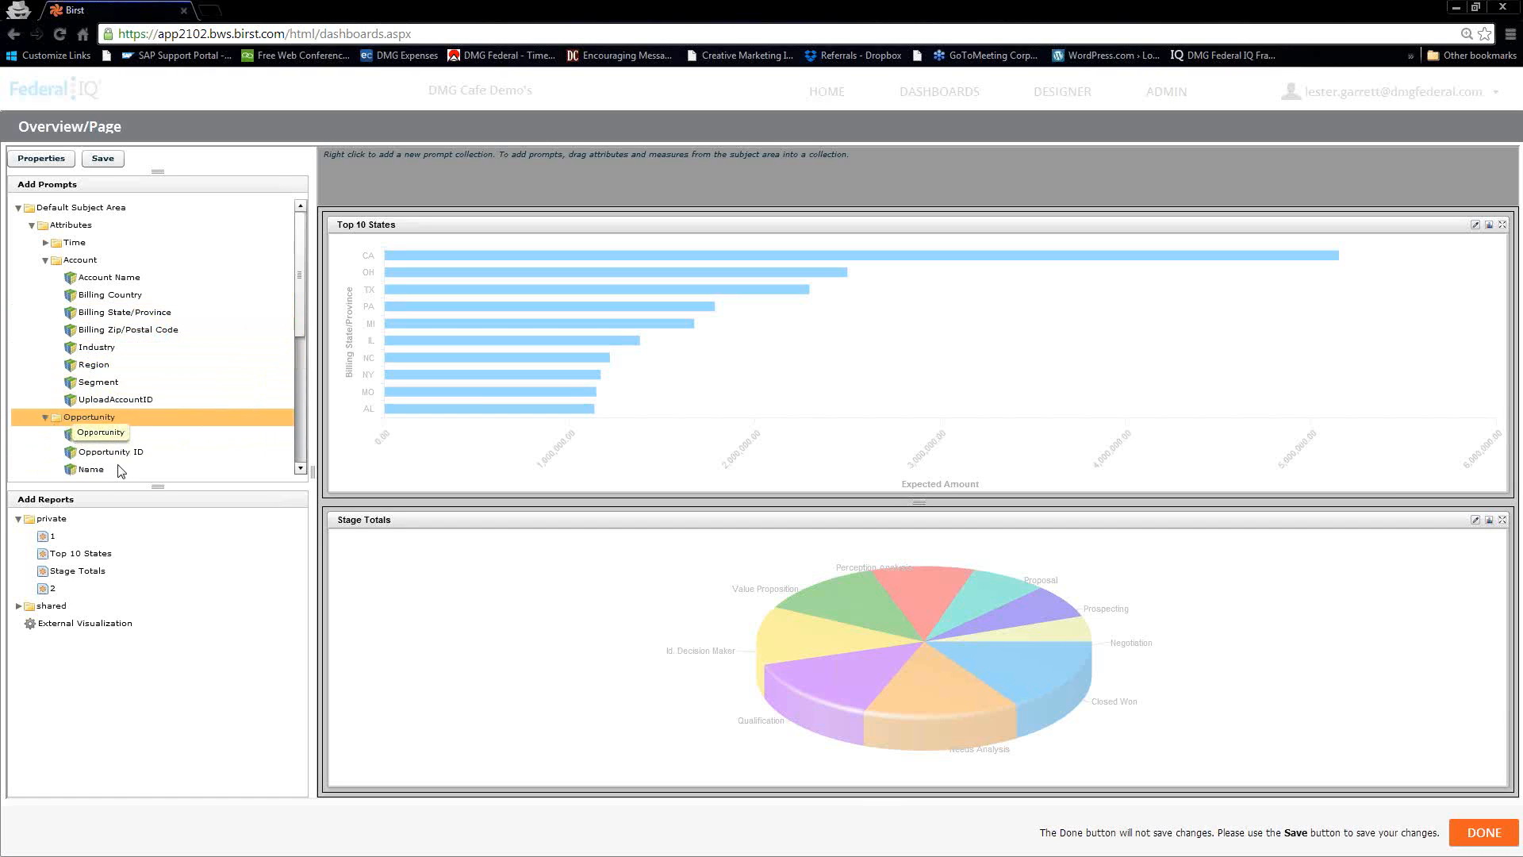
drag(299, 322, 303, 362)
drag(83, 405, 343, 197)
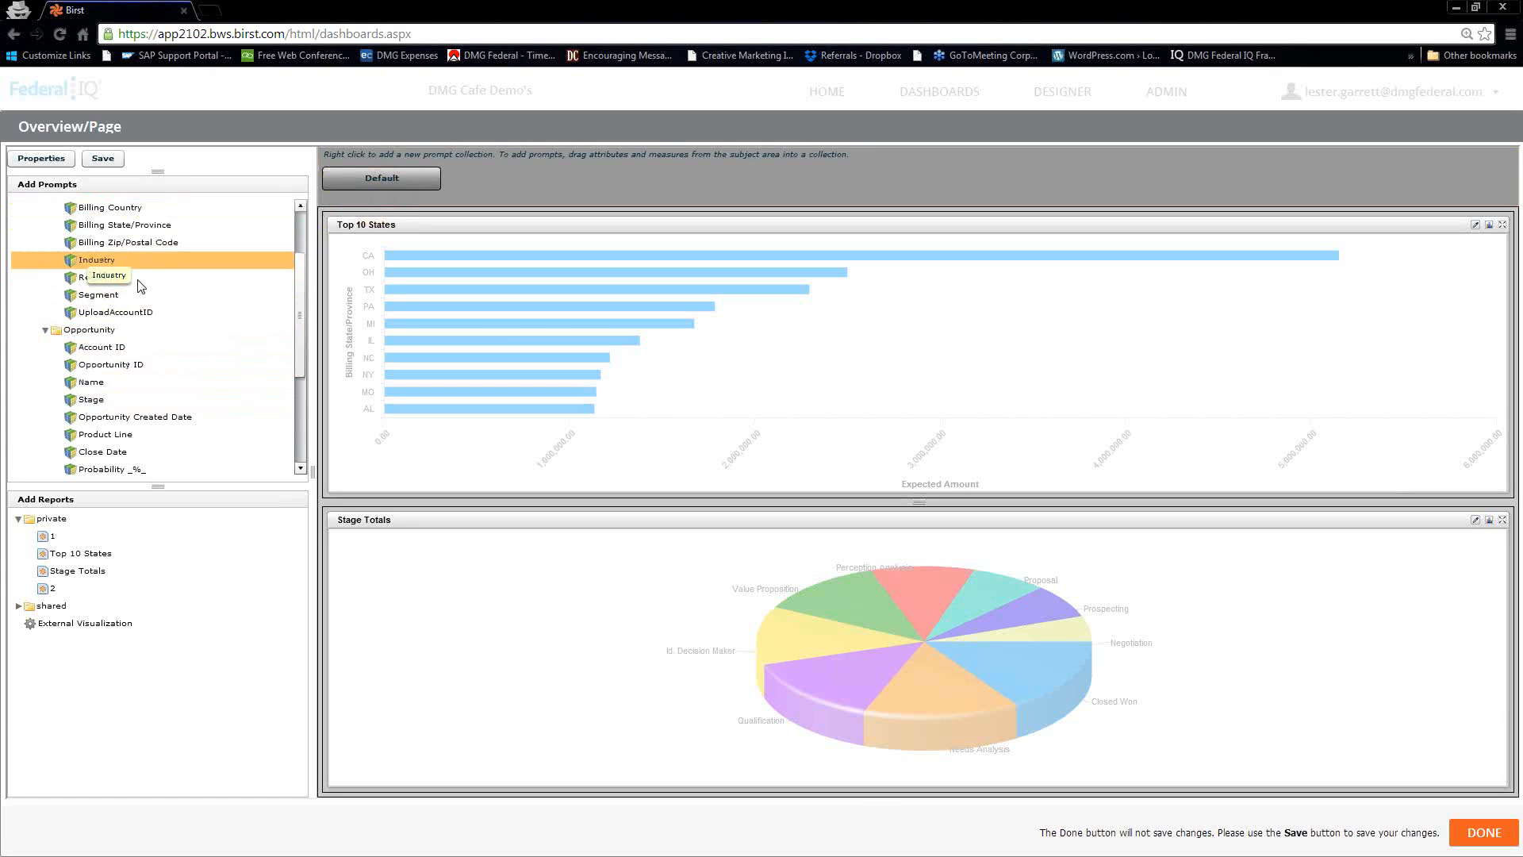
drag(93, 281, 420, 182)
drag(420, 182, 416, 182)
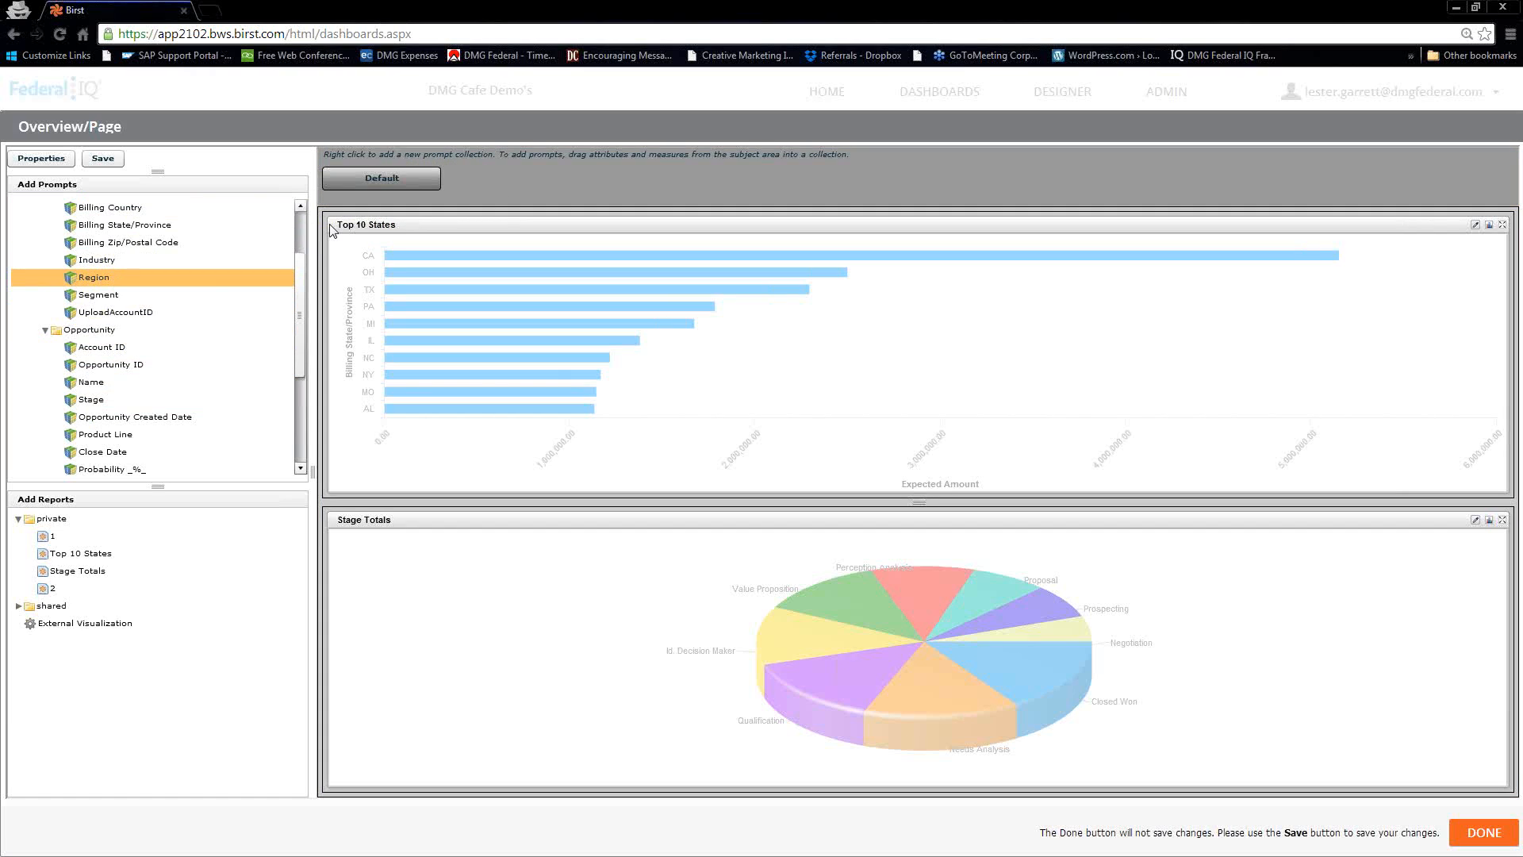
drag(93, 265, 402, 179)
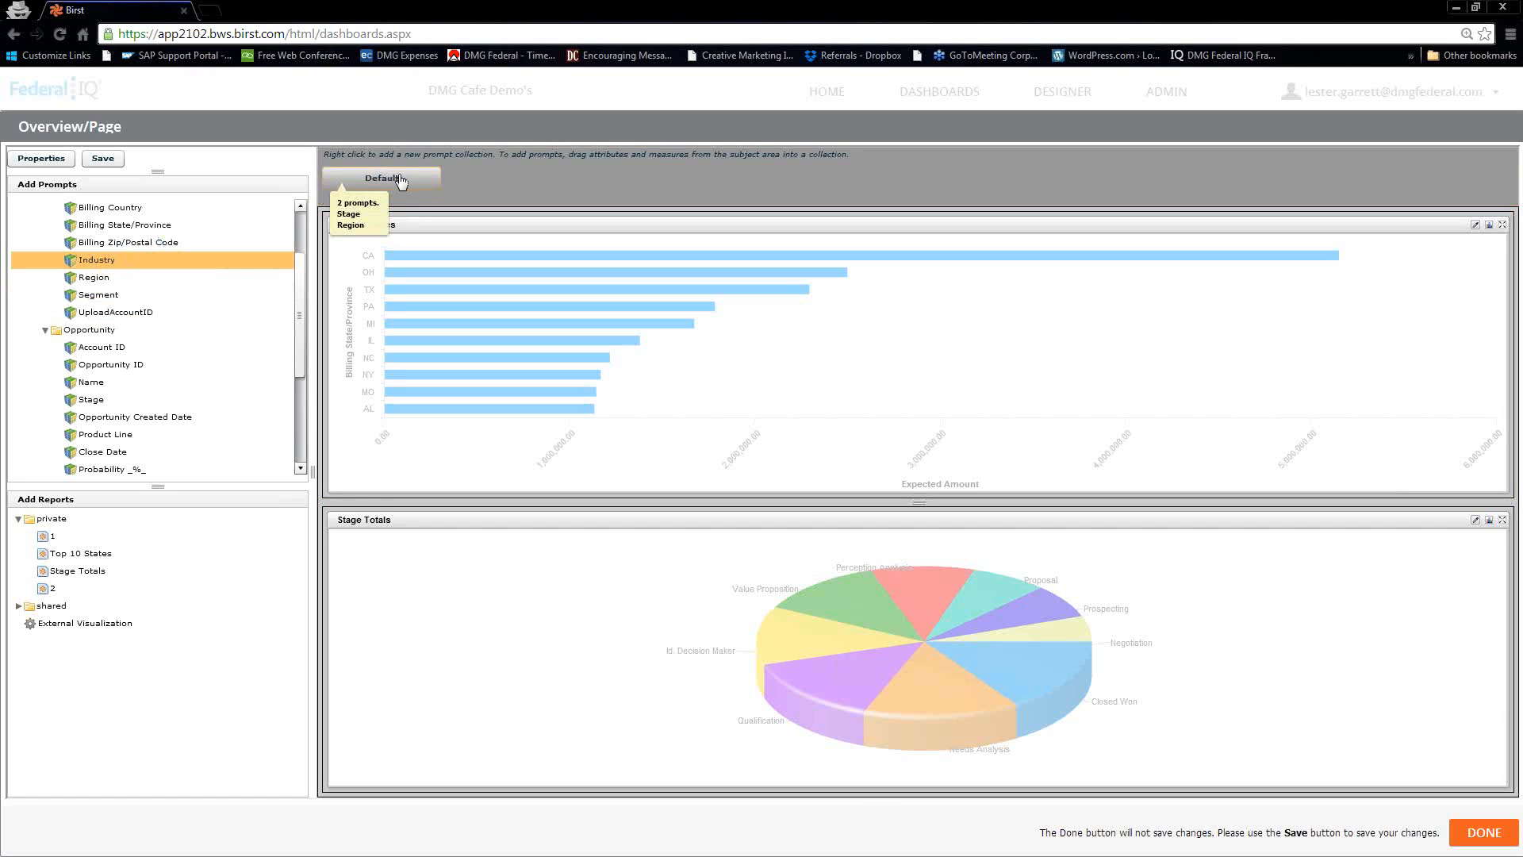
click(104, 159)
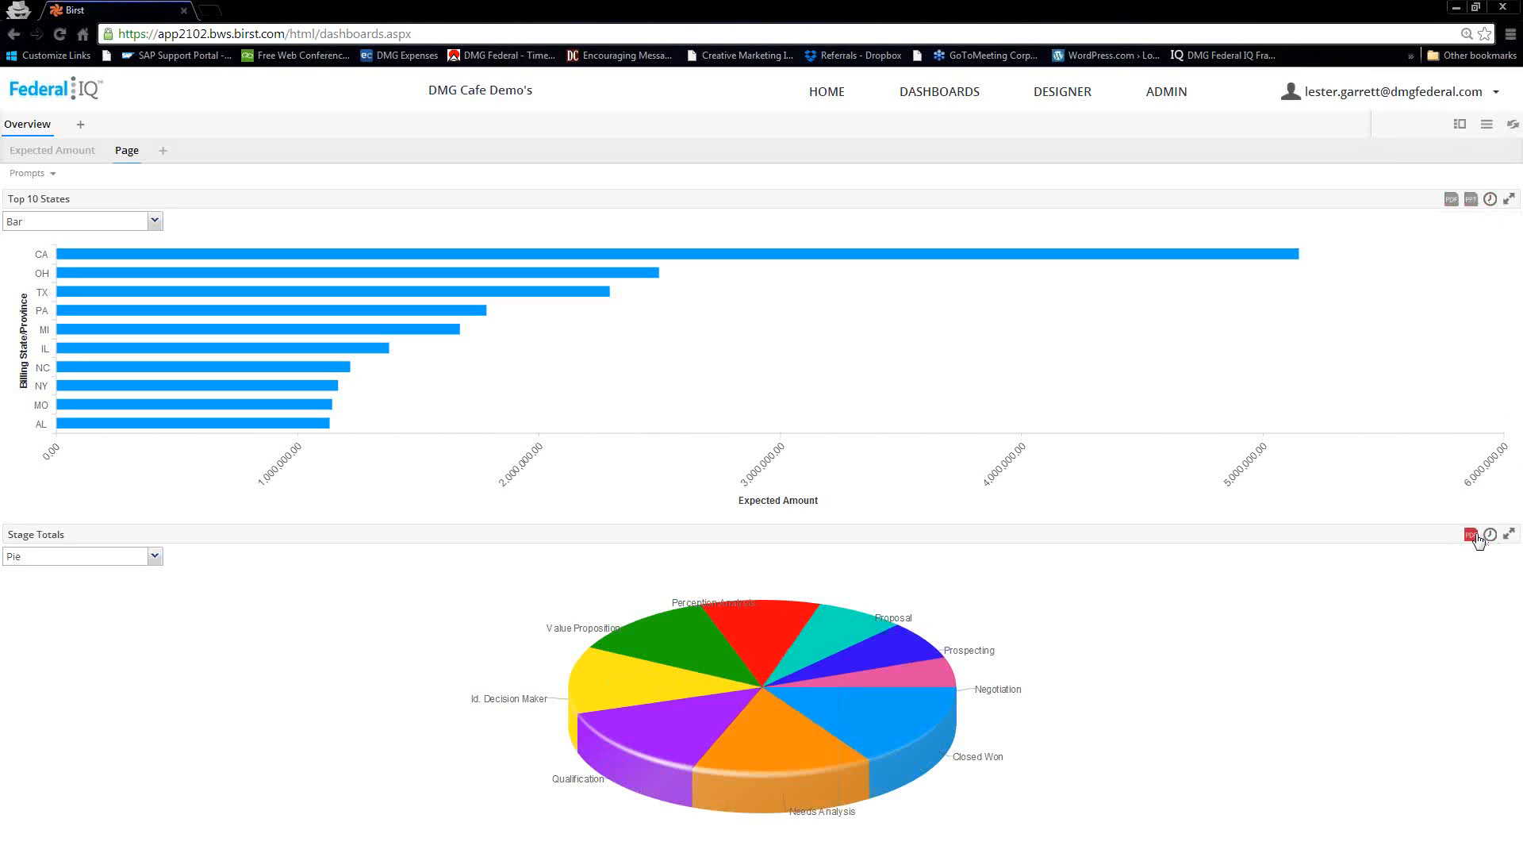
Switch the Stage Totals dashlet on the published page from pie to Table view
click(154, 557)
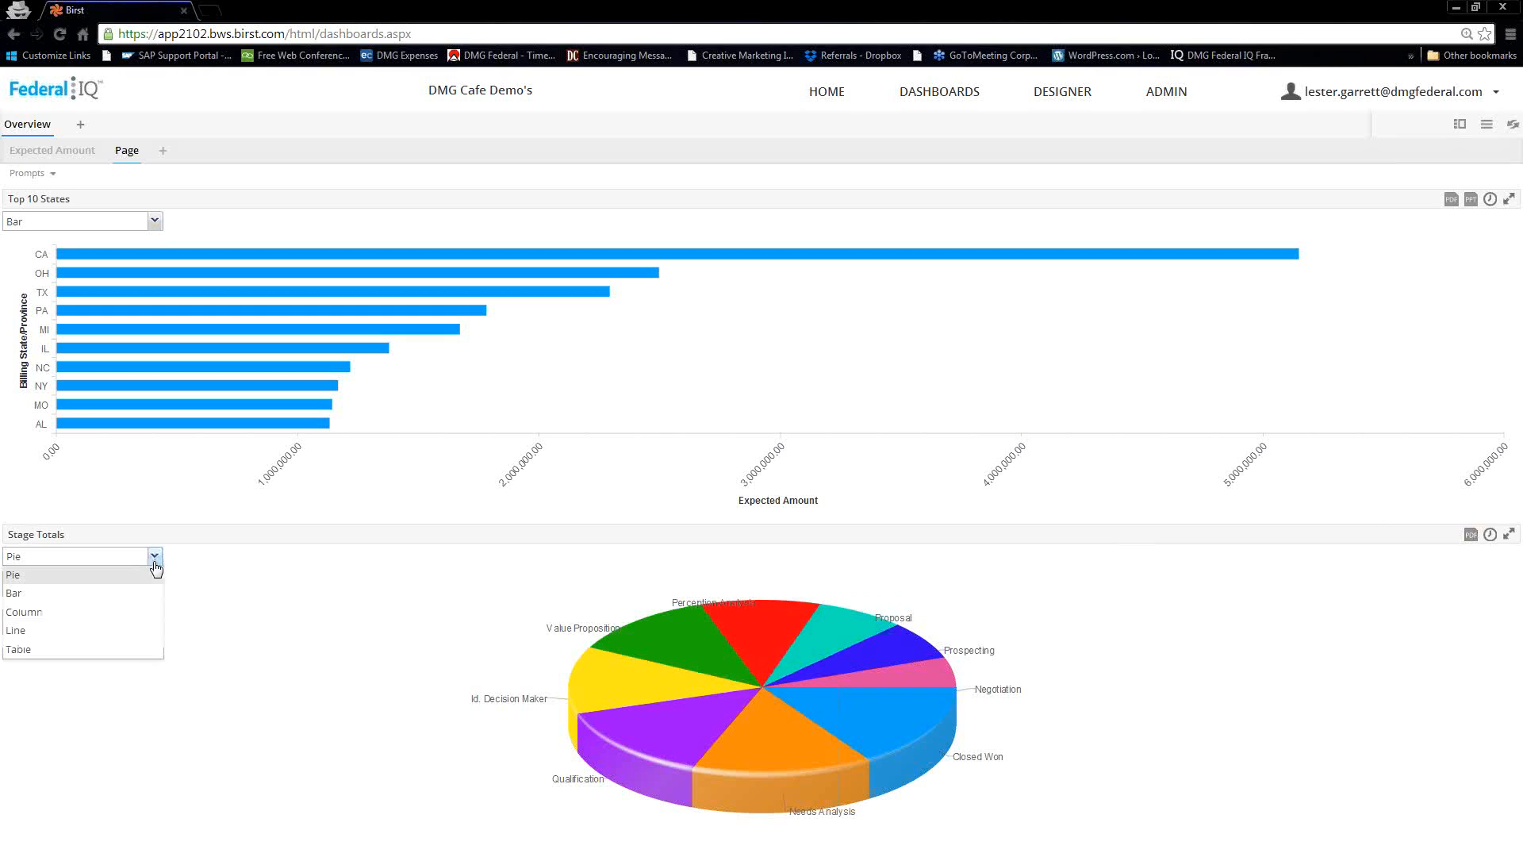
click(36, 650)
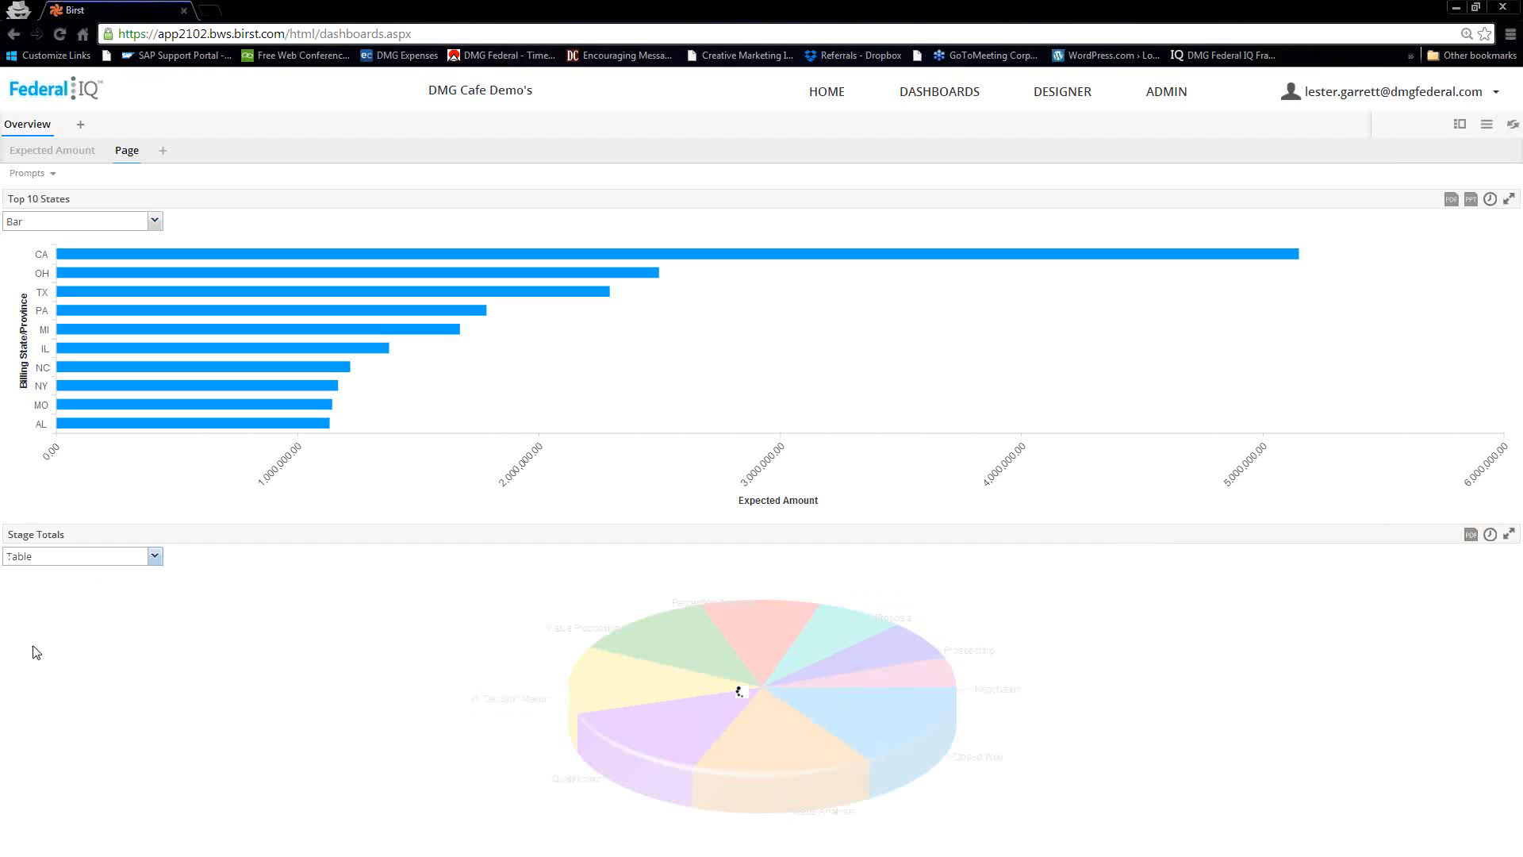